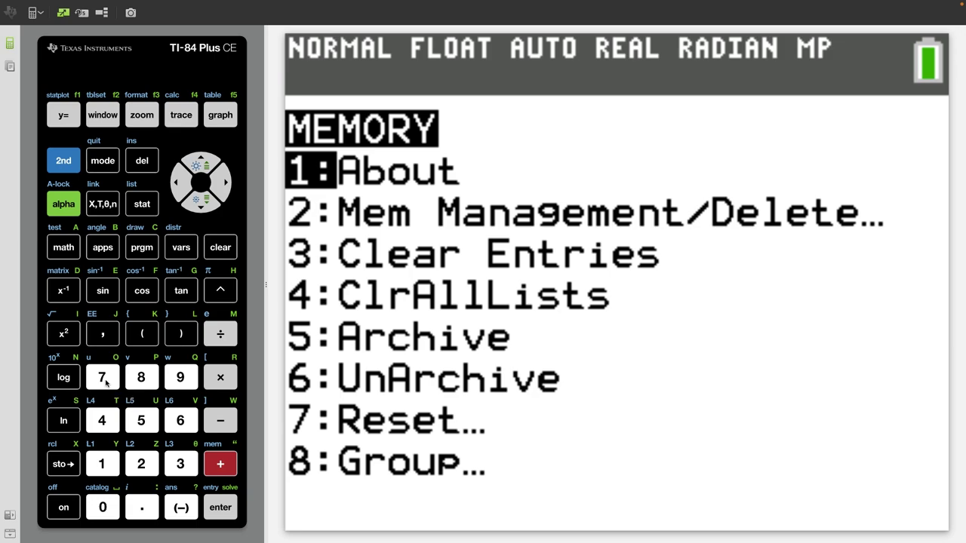
# Step: Reset all RAM on the calculator and clear the home screen
pyautogui.click(102, 463)
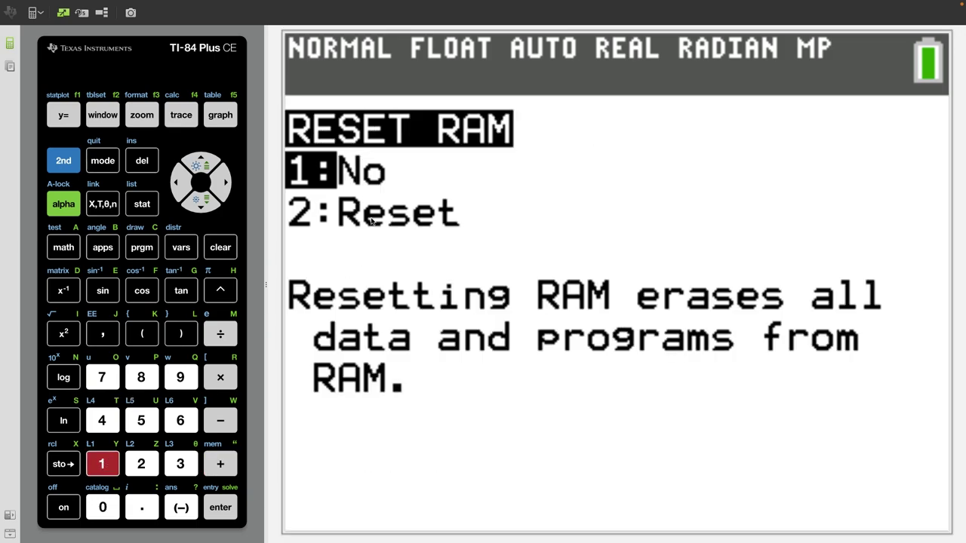
pyautogui.click(144, 463)
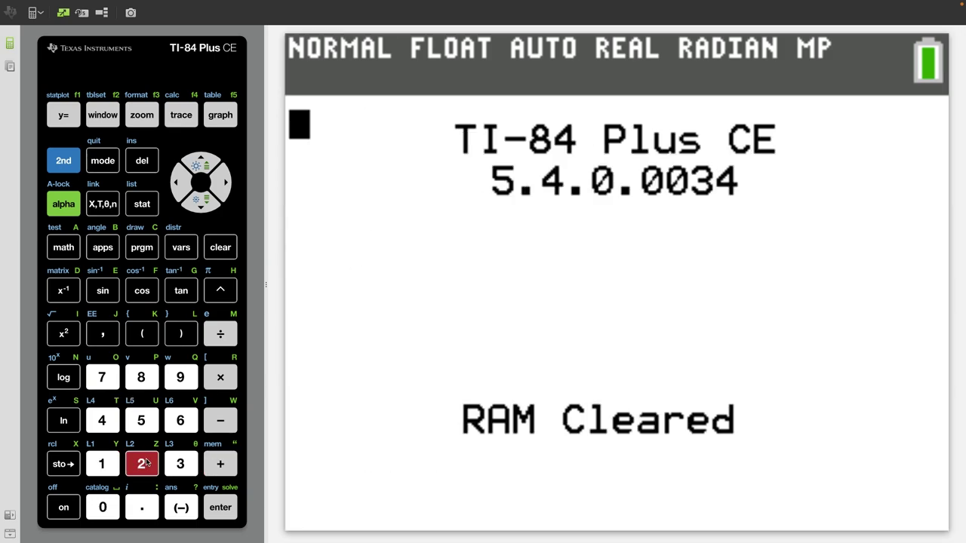
pyautogui.click(226, 255)
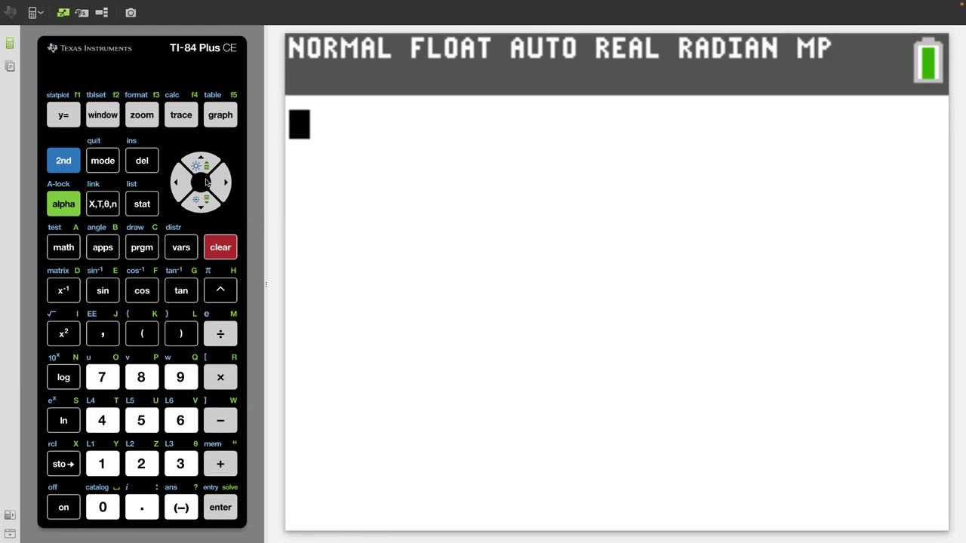
# Step: Insert an n/d fraction template in Y1 of the equation editor and enter X²−9 as its numerator
pyautogui.click(68, 115)
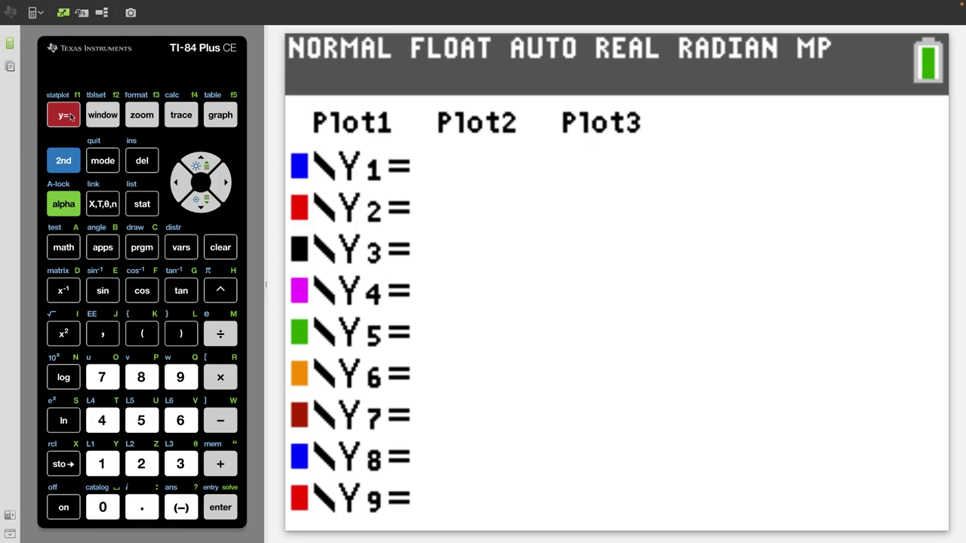
pyautogui.click(65, 204)
pyautogui.press('F1')
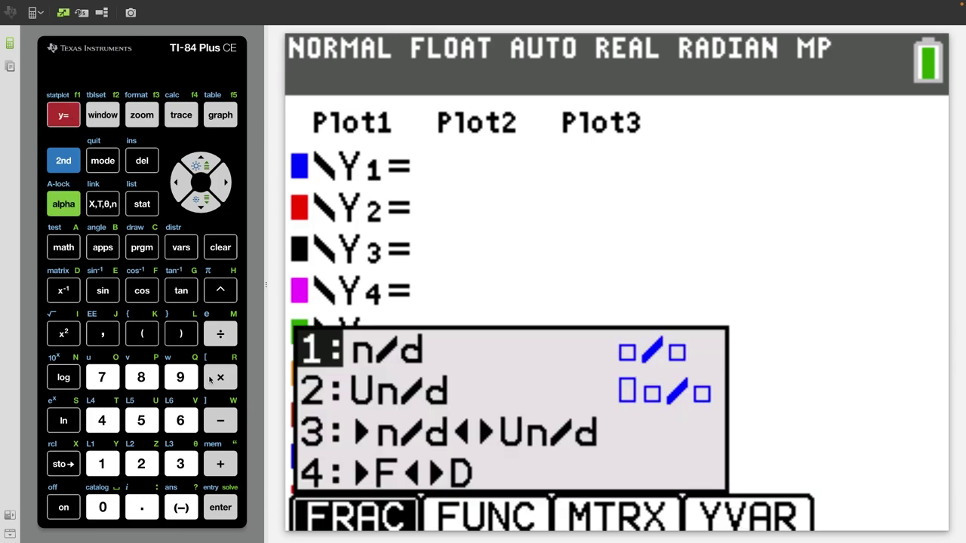
pyautogui.click(220, 507)
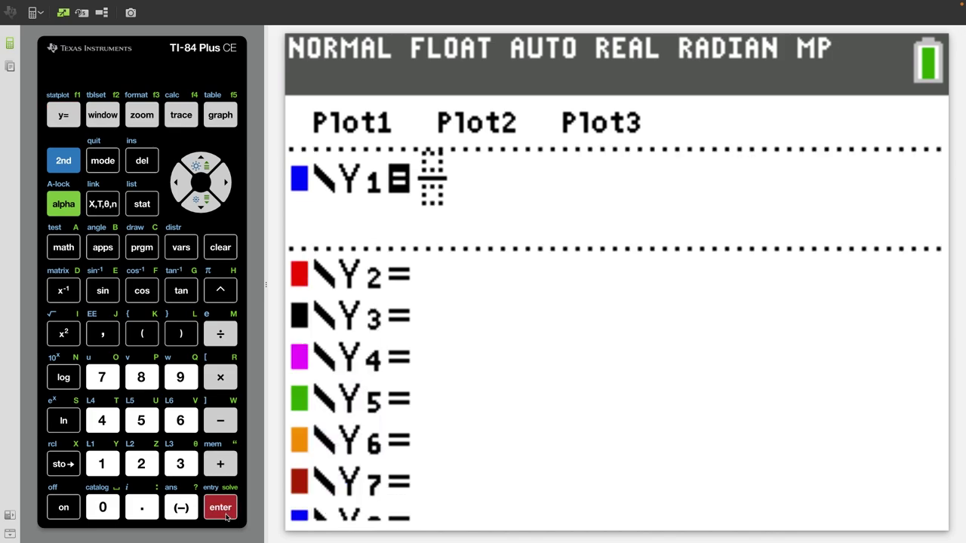
pyautogui.click(106, 205)
pyautogui.click(64, 332)
pyautogui.click(220, 420)
pyautogui.click(192, 384)
# Step: Enter X−3 as the denominator of the Y1 fraction and finish the entry
pyautogui.click(201, 205)
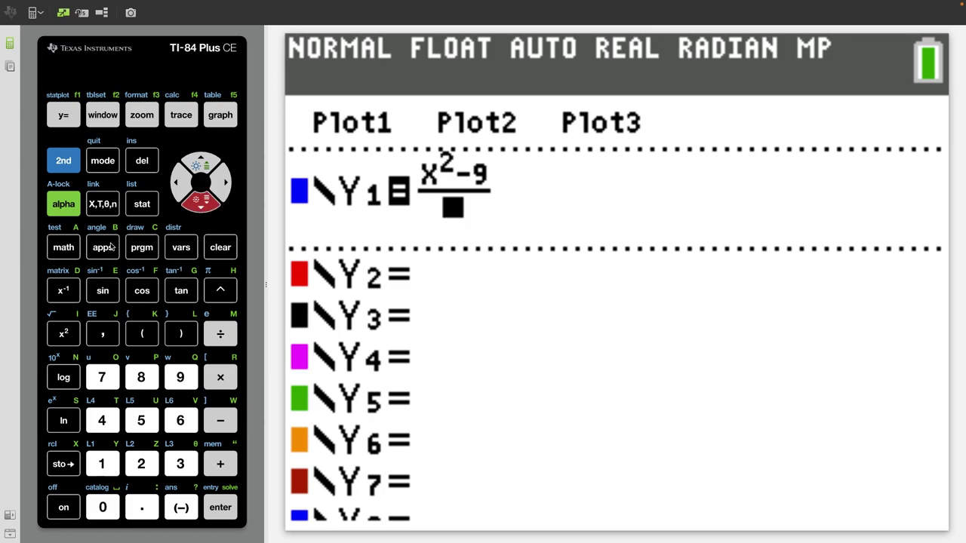
pyautogui.click(103, 204)
pyautogui.click(220, 420)
pyautogui.click(181, 464)
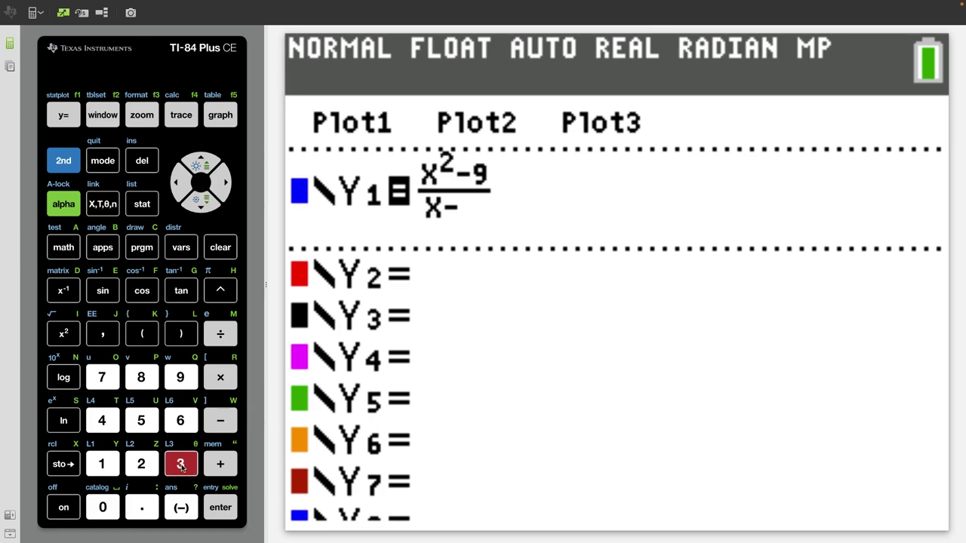
pyautogui.click(201, 204)
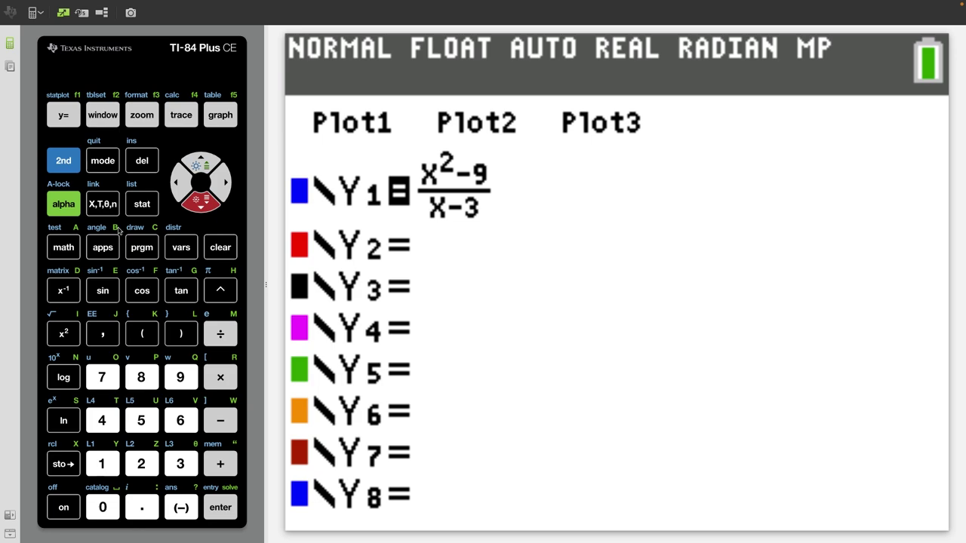
# Step: Enter X²−9/X−3 on a single line in Y2 without parentheses, and clear that entry
pyautogui.click(103, 204)
pyautogui.click(64, 333)
pyautogui.click(221, 420)
pyautogui.click(179, 377)
pyautogui.click(220, 334)
pyautogui.click(102, 204)
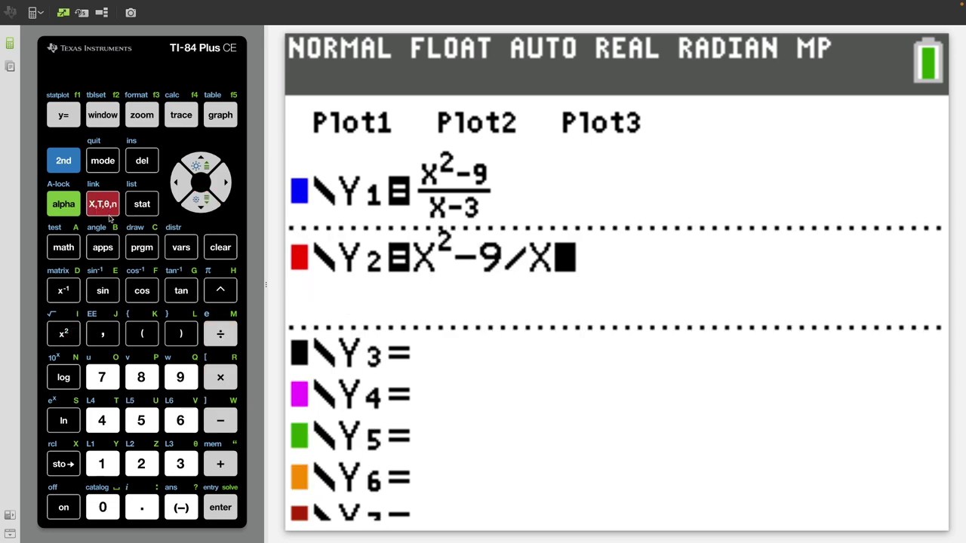
pyautogui.click(225, 427)
pyautogui.click(181, 463)
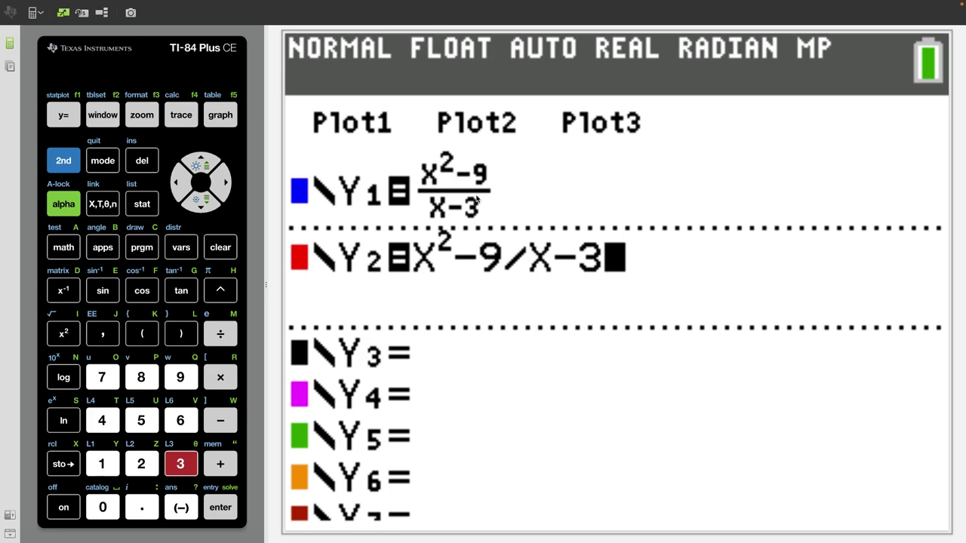
pyautogui.click(223, 250)
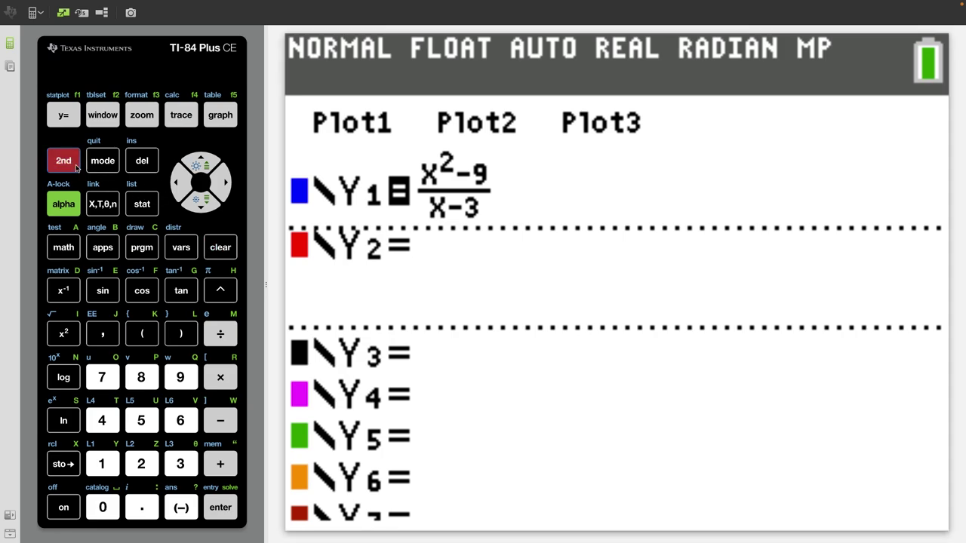
# Step: Display the table of Y1, set the independent variable to Ask in the table setup, and reopen the table
pyautogui.click(220, 119)
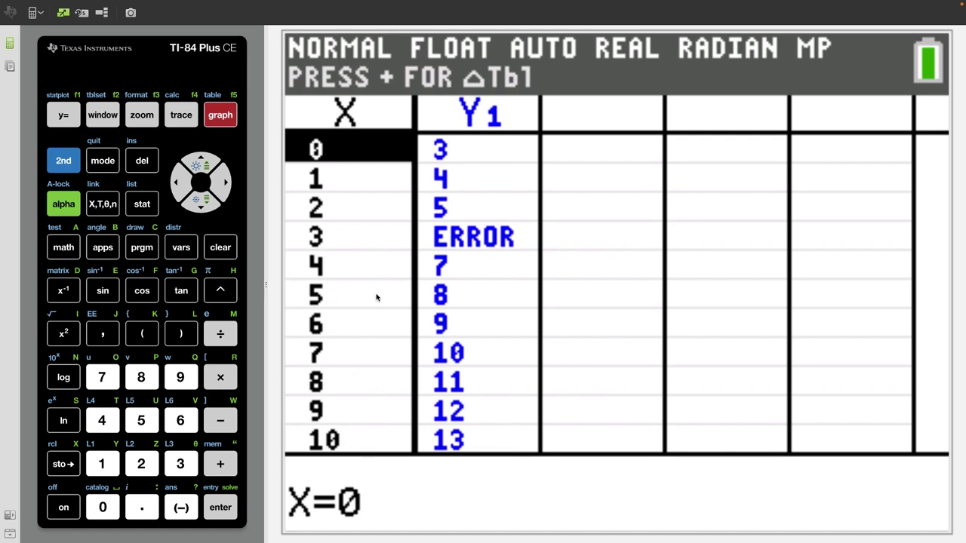
pyautogui.click(72, 161)
pyautogui.click(106, 116)
pyautogui.click(201, 202)
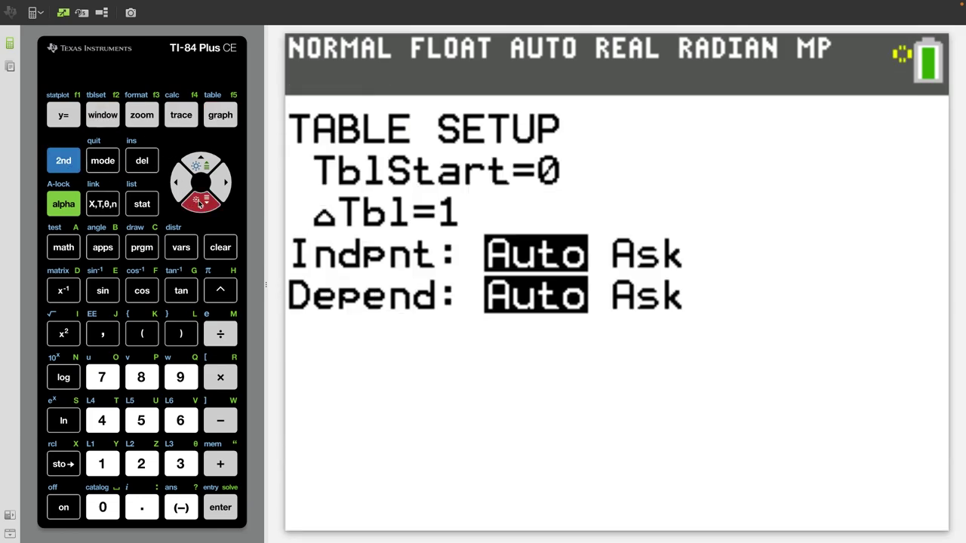
pyautogui.click(201, 202)
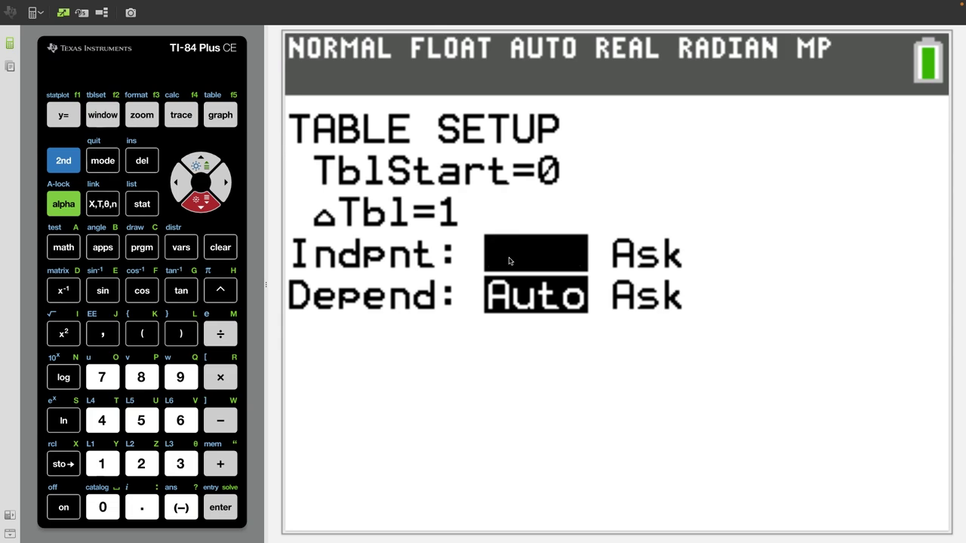
pyautogui.click(223, 185)
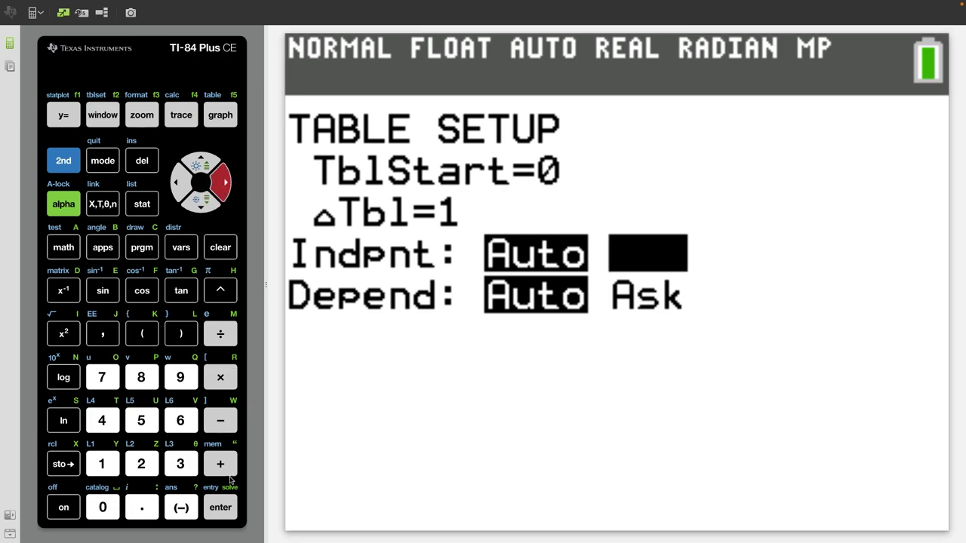
pyautogui.click(219, 507)
pyautogui.click(64, 161)
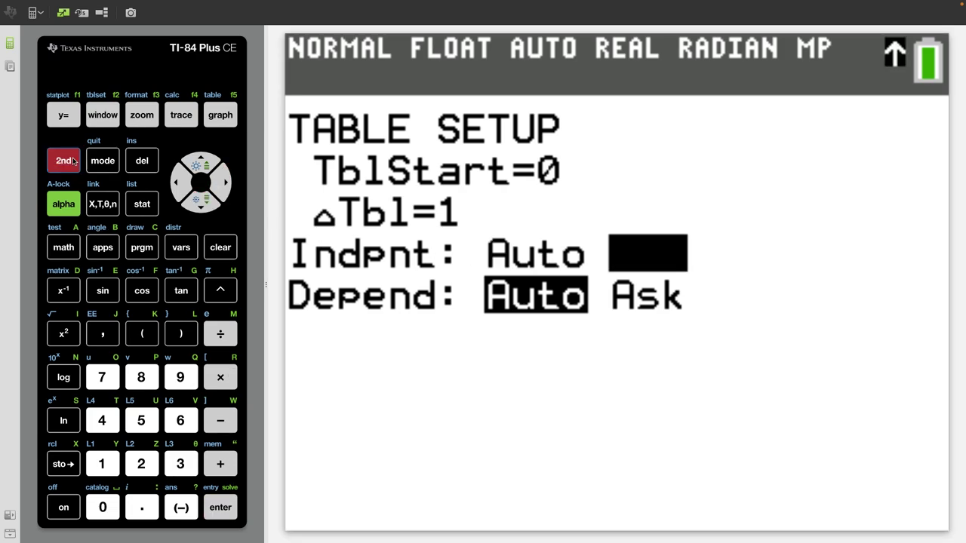
pyautogui.click(220, 115)
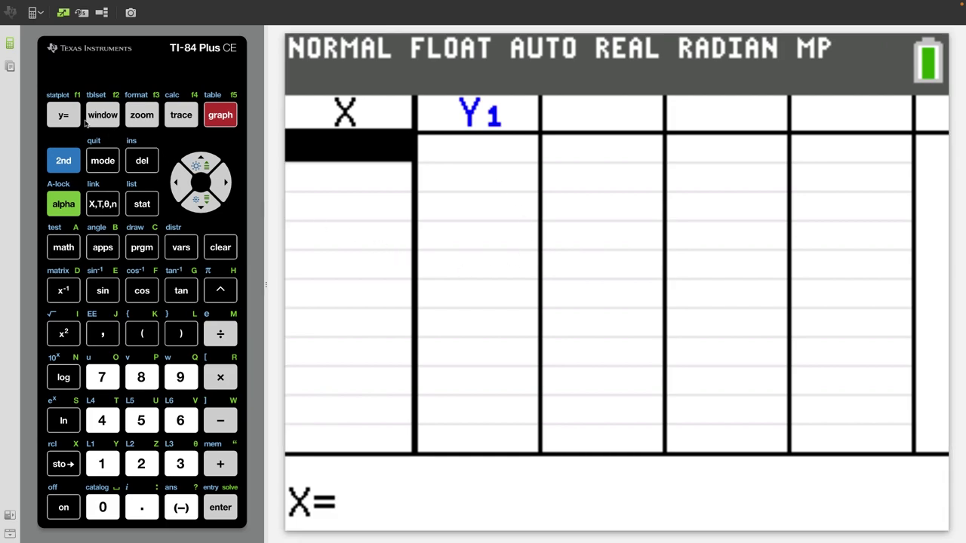
# Step: Check the Y1 expression in the equation editor and return to the table
pyautogui.click(64, 115)
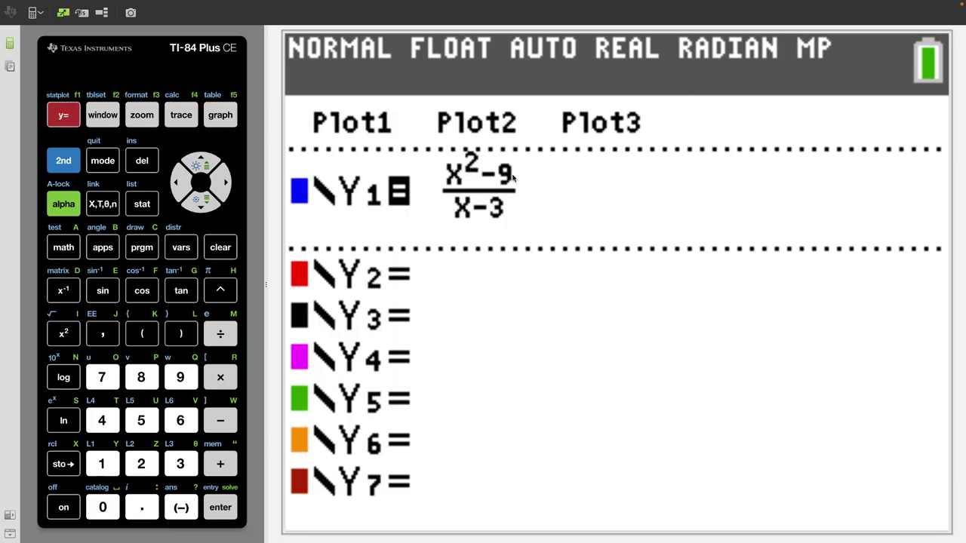
pyautogui.click(63, 161)
pyautogui.click(220, 115)
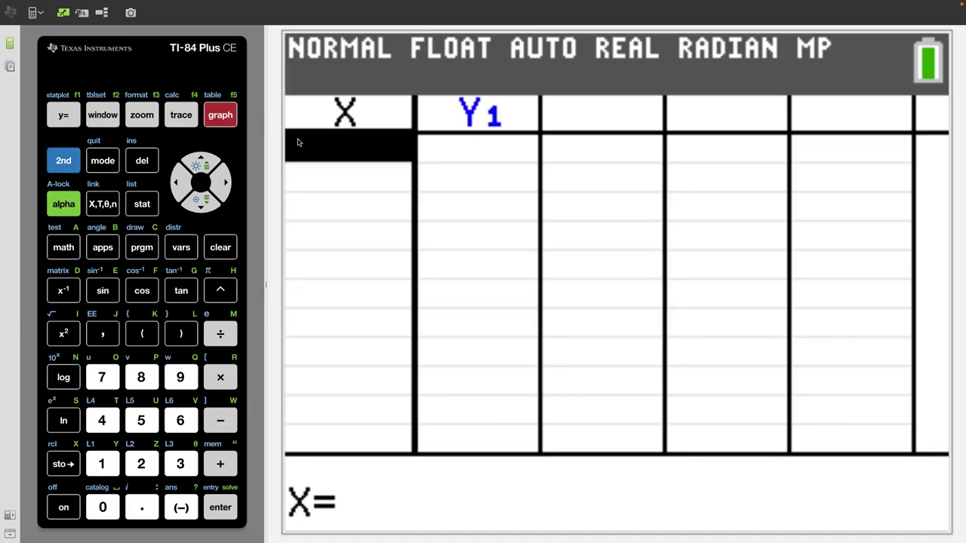
# Step: Evaluate Y1 in the table at X=3 and X=2.5
pyautogui.click(179, 466)
pyautogui.click(220, 507)
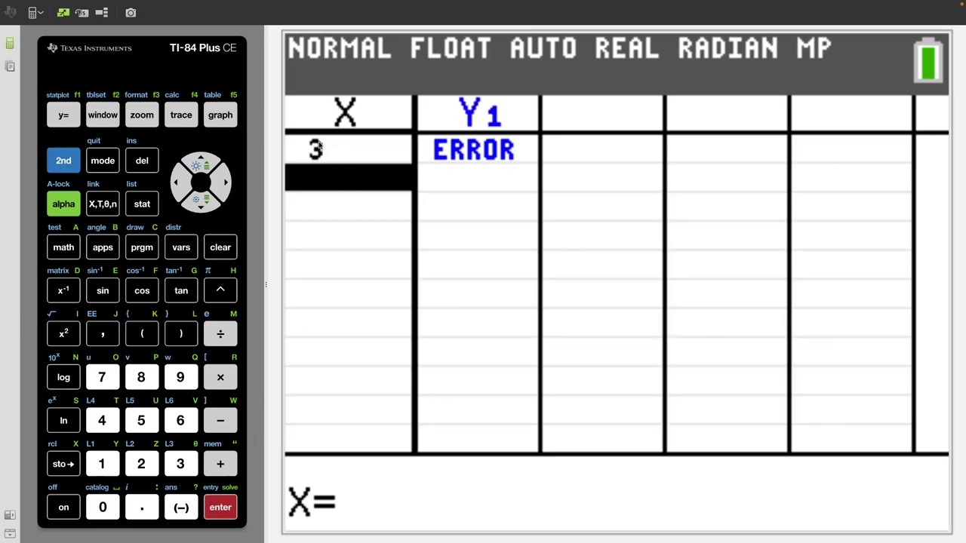
pyautogui.click(146, 468)
pyautogui.click(147, 503)
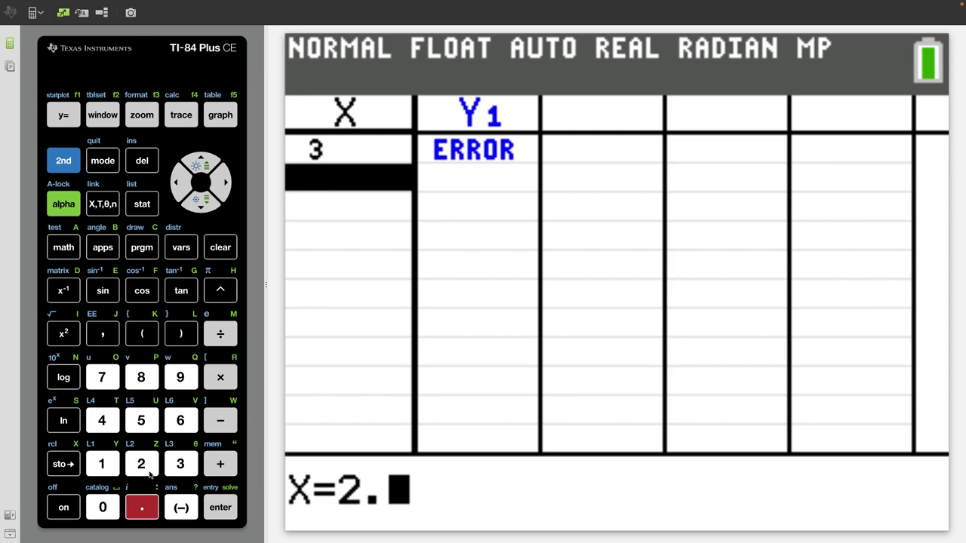
pyautogui.click(143, 427)
pyautogui.click(220, 506)
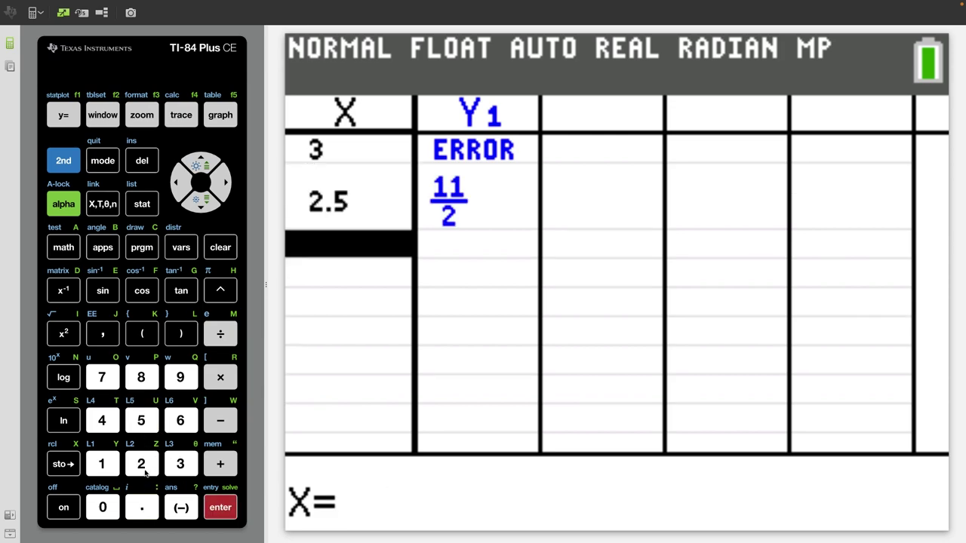
# Step: Add the X values 2.8 and 2.9 to the table
pyautogui.click(146, 473)
pyautogui.click(142, 507)
pyautogui.click(141, 377)
pyautogui.click(218, 508)
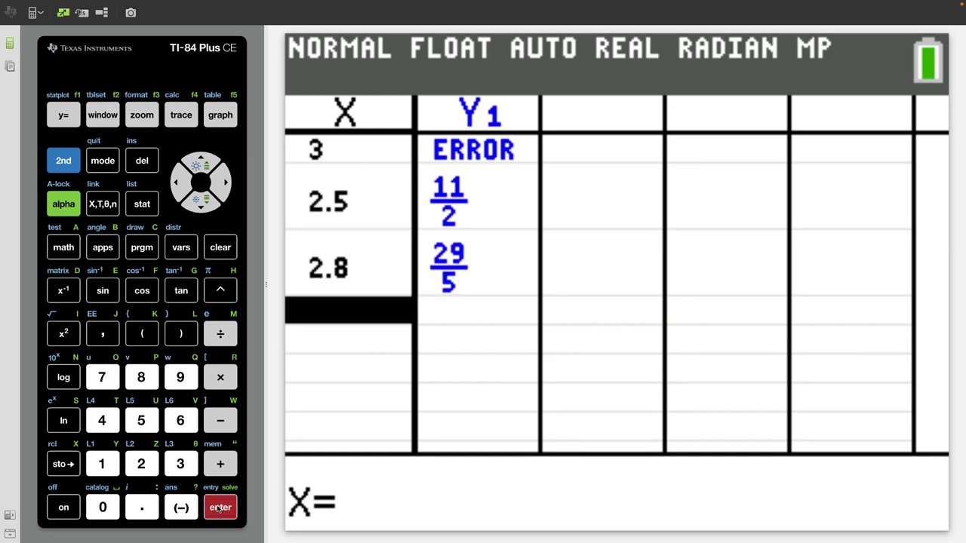
pyautogui.click(141, 468)
pyautogui.click(141, 507)
pyautogui.click(180, 377)
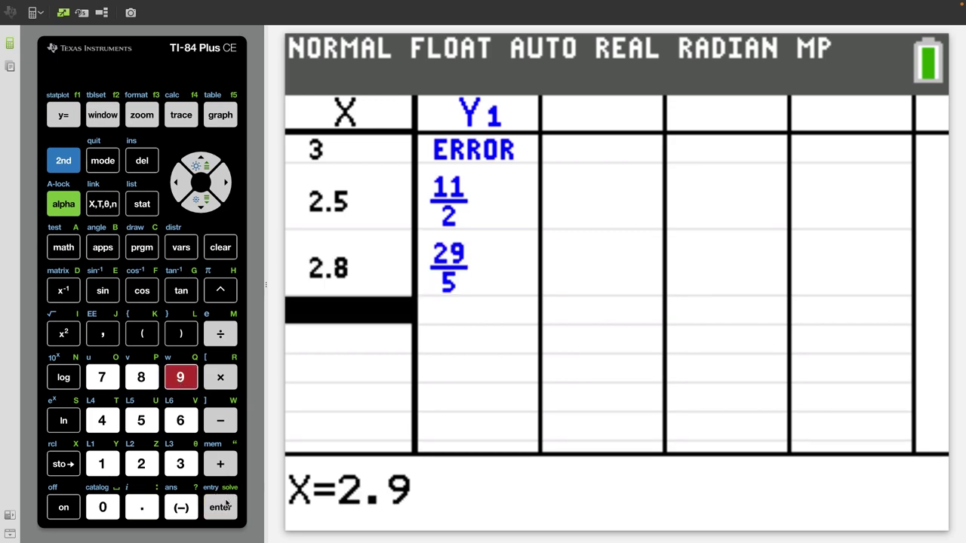
pyautogui.click(220, 507)
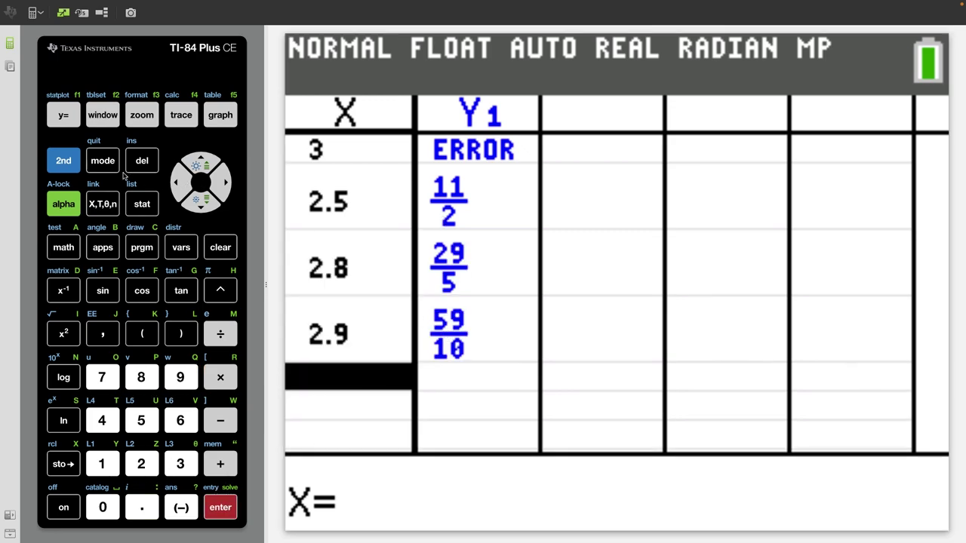
# Step: Change the ANSWERS mode setting to DEC and redisplay the table
pyautogui.click(103, 161)
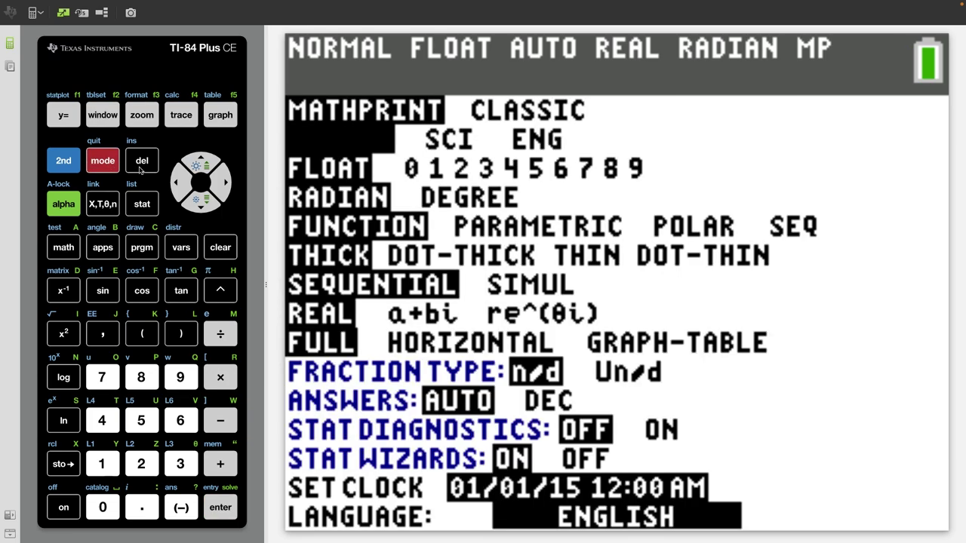
pyautogui.click(200, 200)
pyautogui.click(200, 201)
pyautogui.click(200, 201)
pyautogui.click(200, 200)
pyautogui.click(200, 201)
pyautogui.click(200, 200)
pyautogui.click(200, 200)
pyautogui.click(200, 201)
pyautogui.click(200, 201)
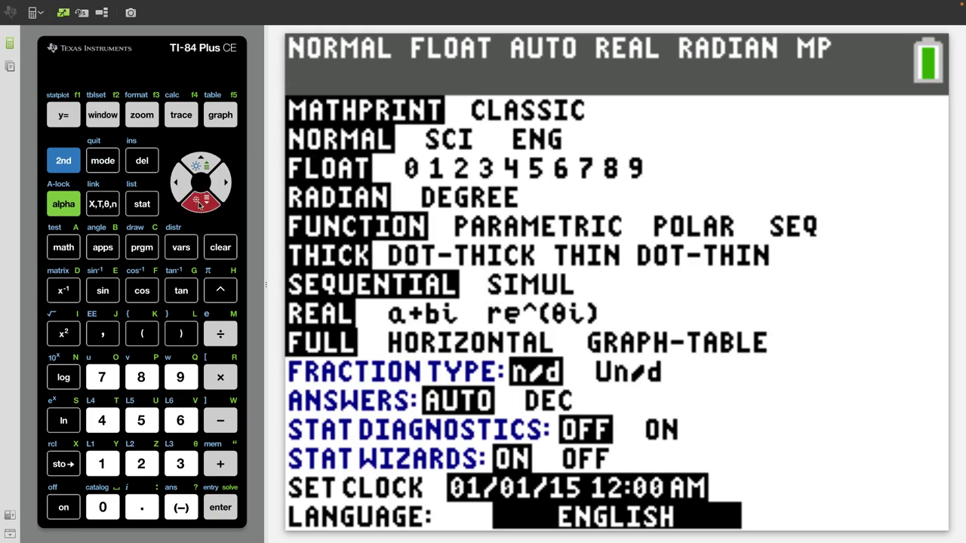
pyautogui.click(225, 183)
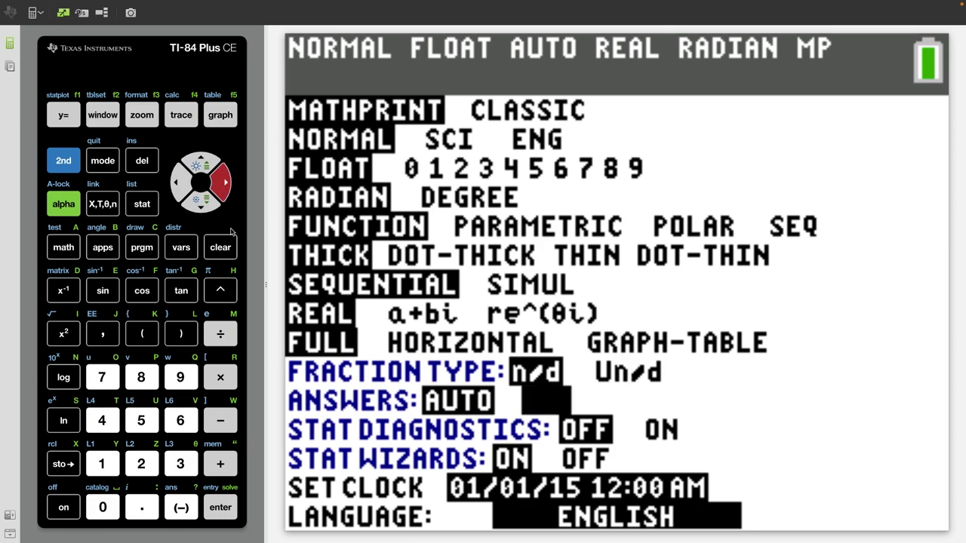
pyautogui.click(220, 507)
pyautogui.click(64, 161)
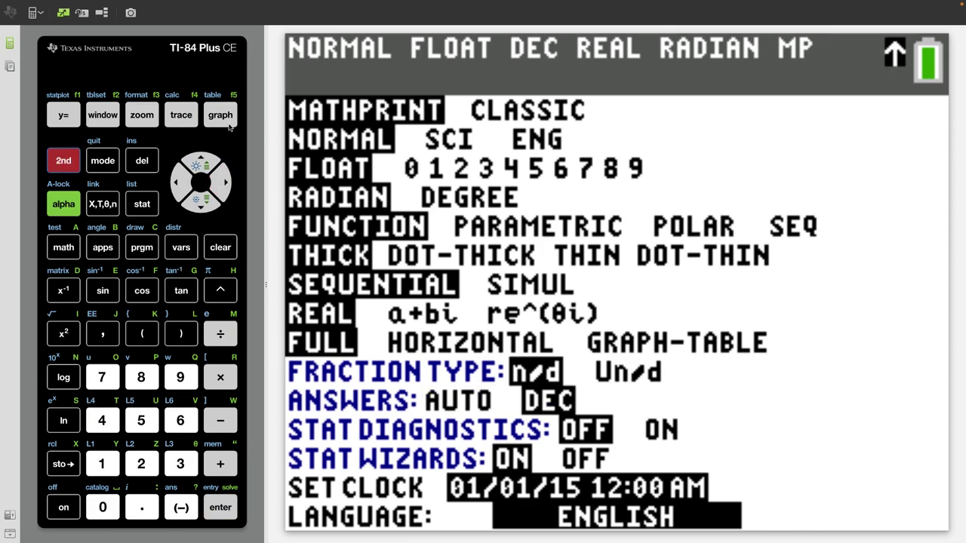
pyautogui.click(220, 115)
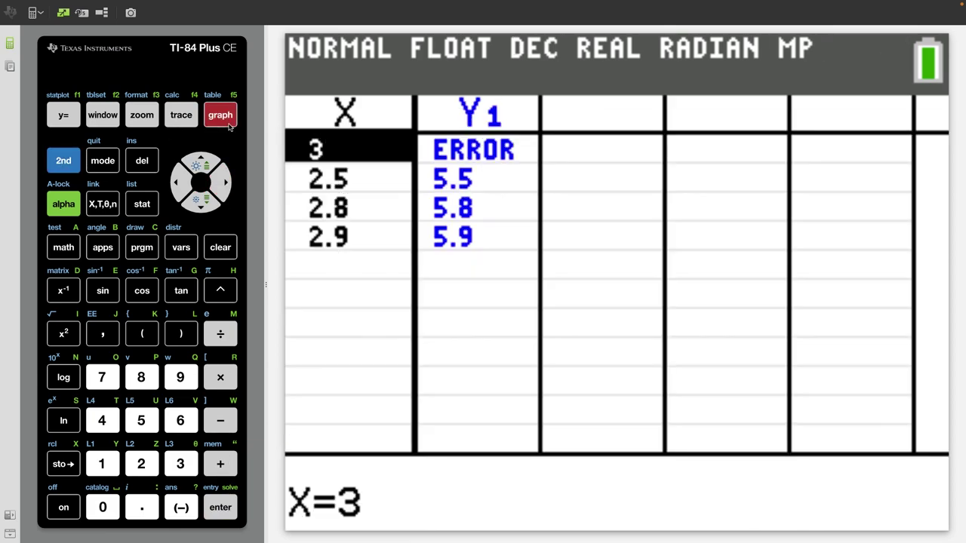
# Step: Add X=3.01 in the first empty row of the table
pyautogui.click(201, 202)
pyautogui.click(201, 202)
pyautogui.click(202, 202)
pyautogui.click(202, 202)
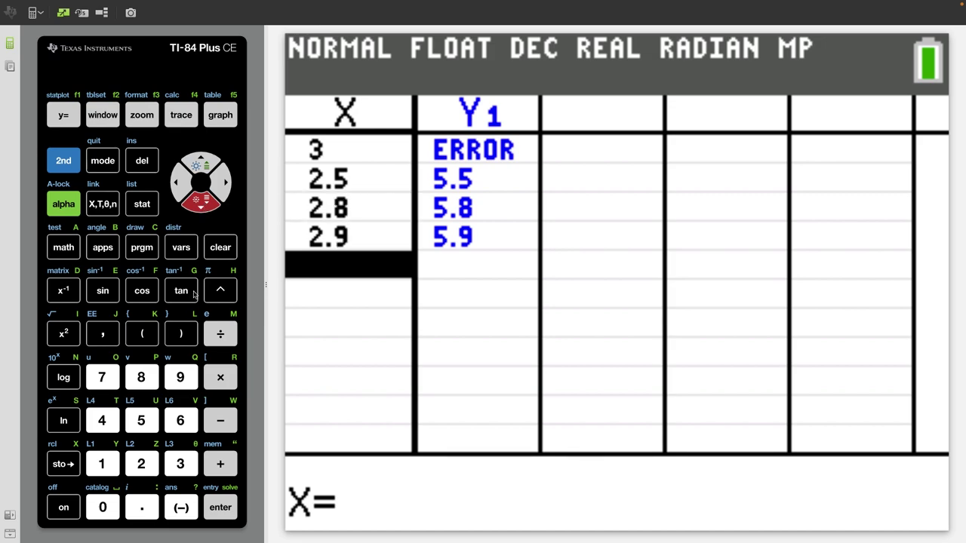
pyautogui.click(179, 469)
pyautogui.click(143, 505)
pyautogui.click(104, 506)
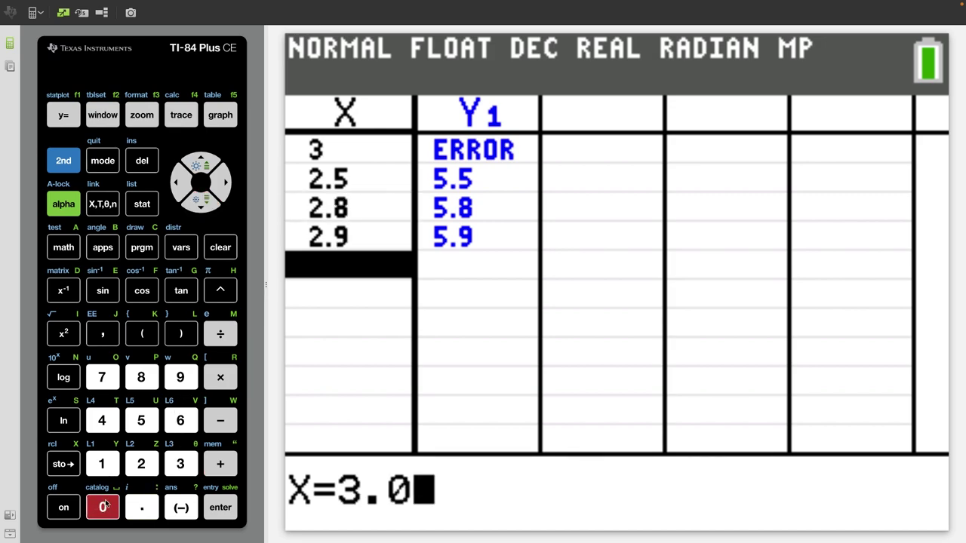
pyautogui.click(102, 463)
pyautogui.click(221, 506)
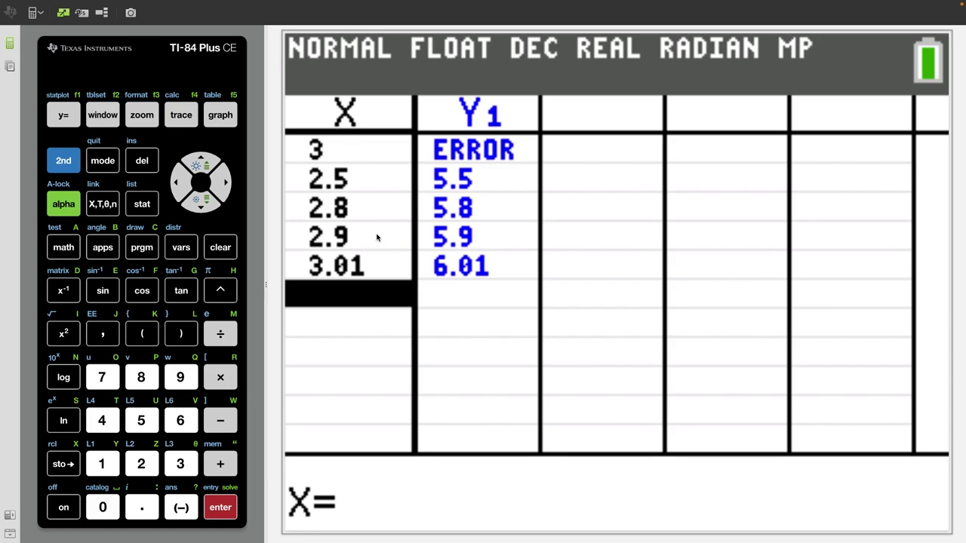
# Step: Replace the Y1 expression in the equation editor with e^(X/2)−30
pyautogui.press('F1')
pyautogui.press('Down')
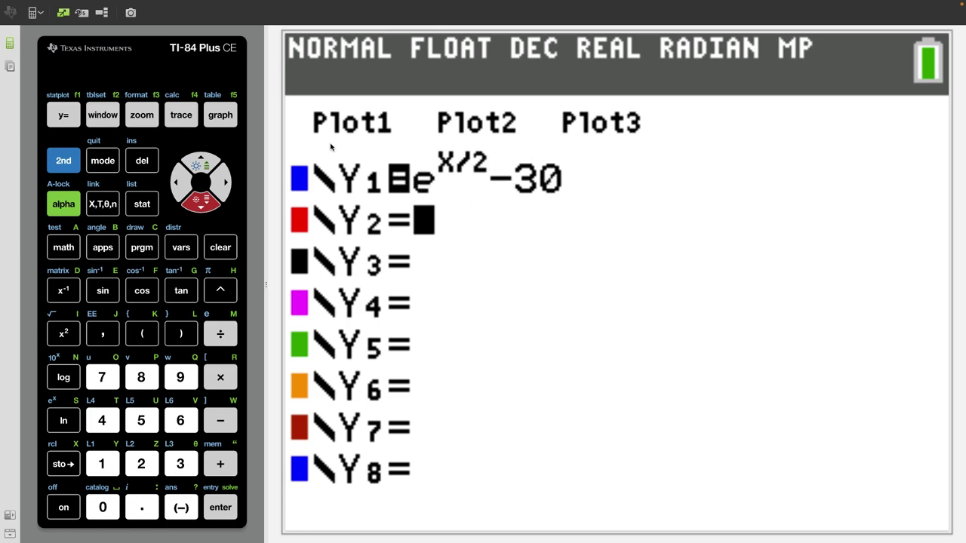
# Step: Graph Y1 in the current window and display its table
pyautogui.click(226, 115)
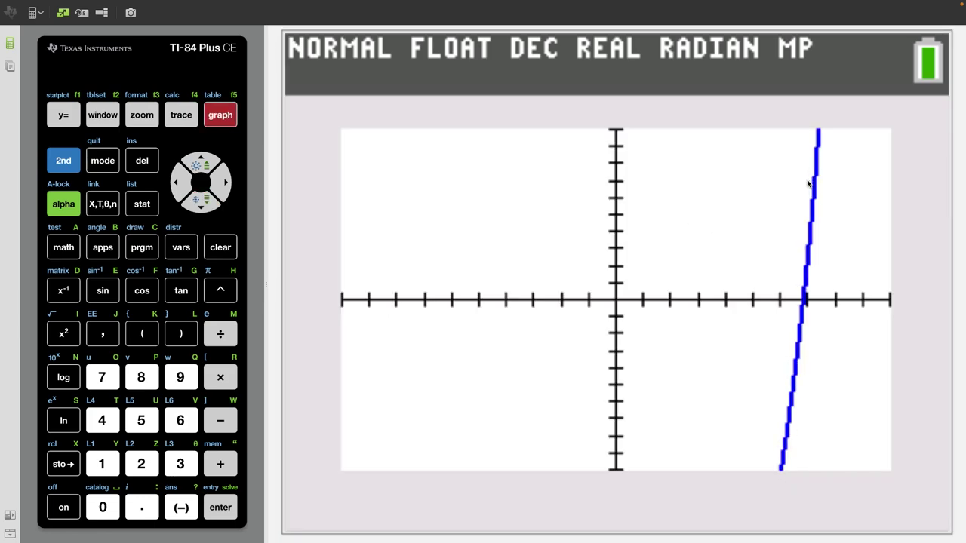
pyautogui.click(75, 160)
pyautogui.click(221, 115)
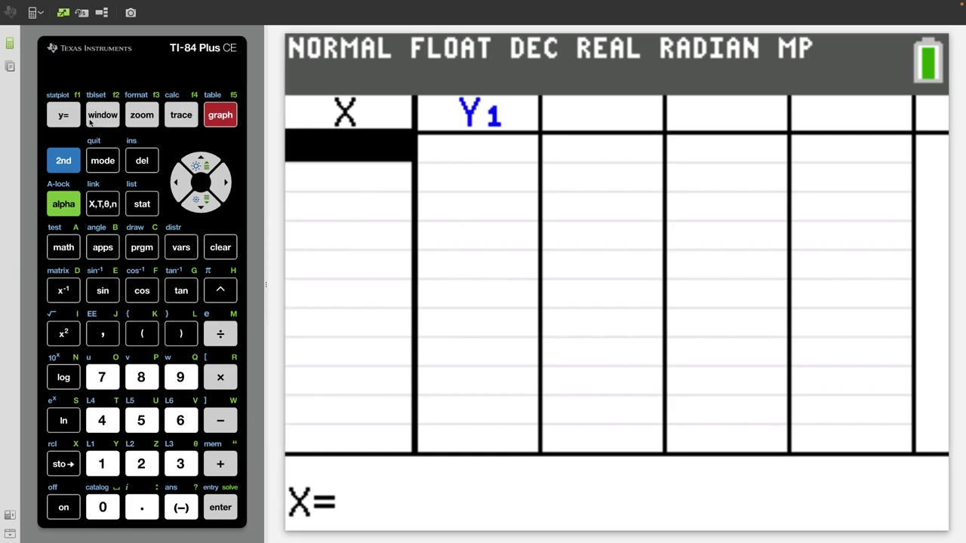
# Step: Set the table's independent variable to Auto and redisplay the Y1 table
pyautogui.click(65, 162)
pyautogui.click(103, 114)
pyautogui.click(200, 200)
pyautogui.click(200, 201)
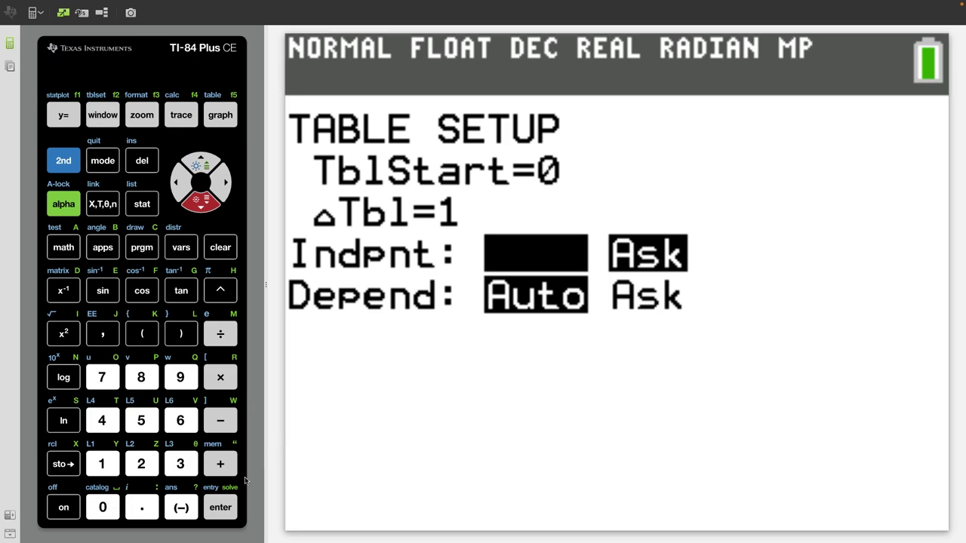
pyautogui.click(220, 507)
pyautogui.click(63, 160)
pyautogui.click(218, 117)
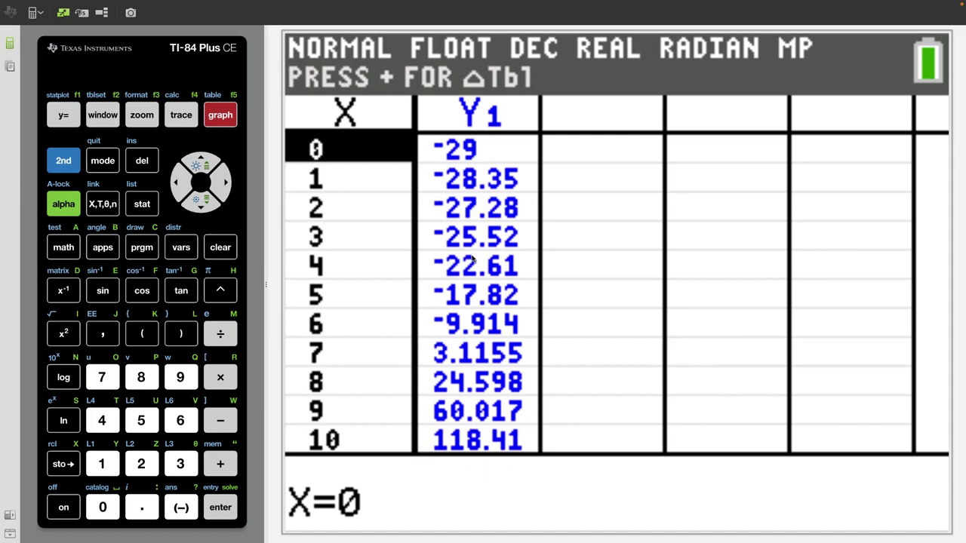
# Step: Set the graph window's Ymin to -30
pyautogui.click(103, 117)
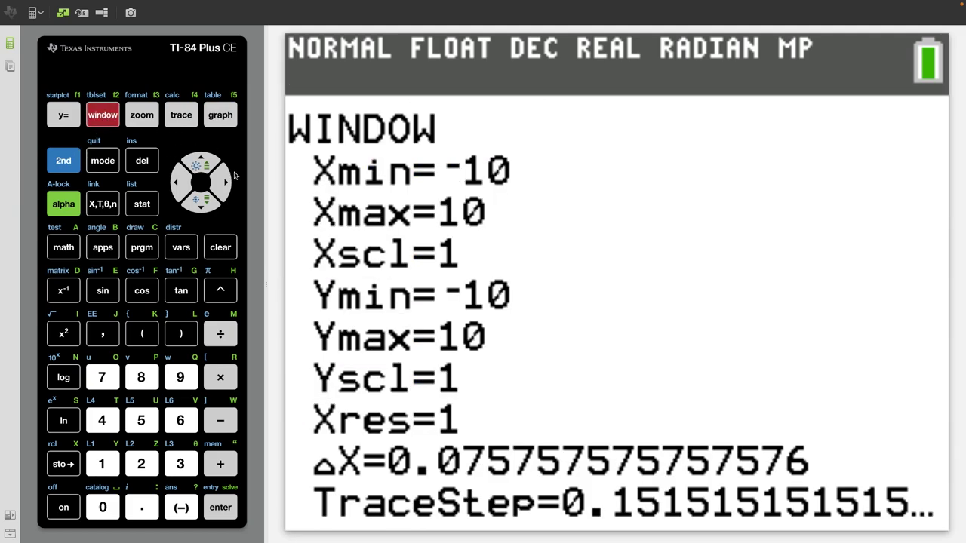
pyautogui.click(200, 202)
pyautogui.click(200, 202)
pyautogui.click(200, 203)
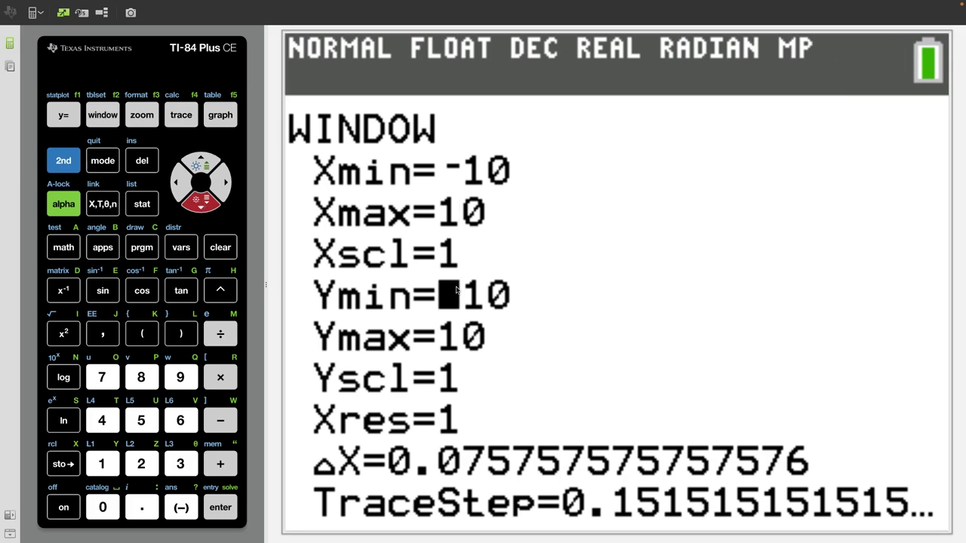
pyautogui.click(186, 508)
pyautogui.click(184, 469)
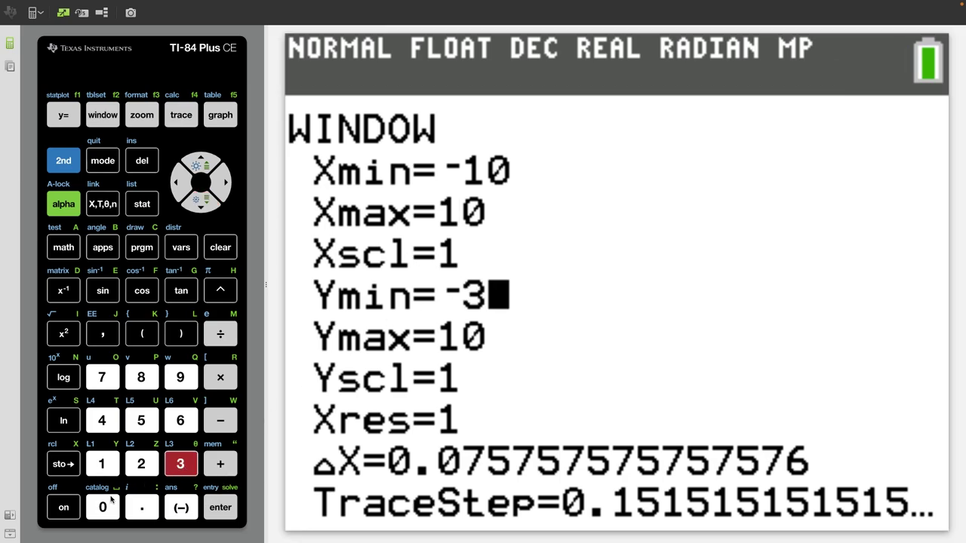
pyautogui.click(102, 505)
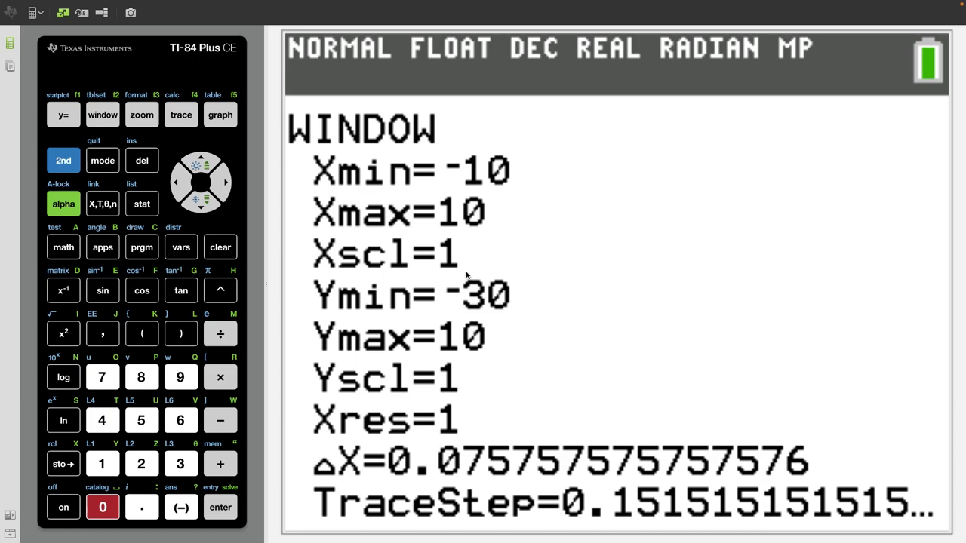
# Step: Set the graph window's Ymax to 120 and redraw the graph of Y1
pyautogui.click(201, 203)
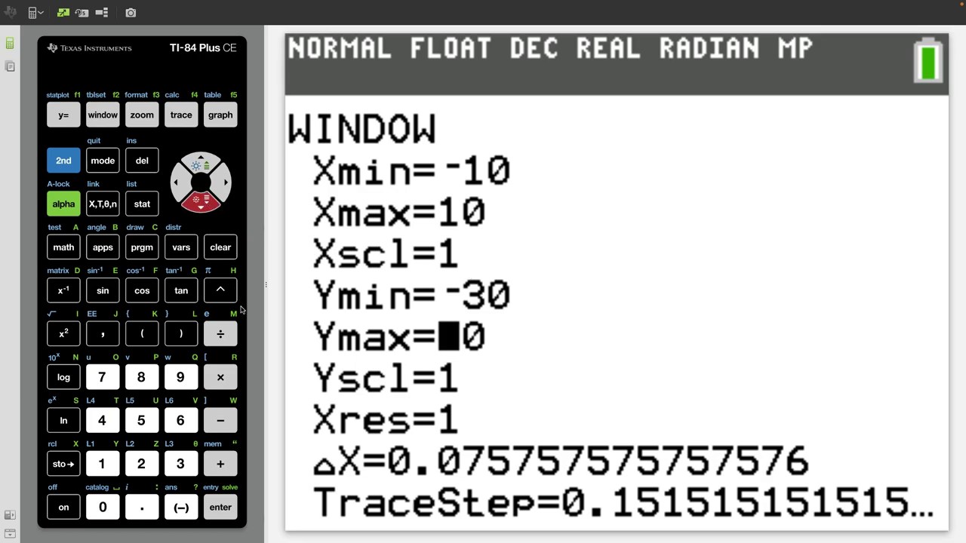
pyautogui.click(102, 464)
pyautogui.click(141, 463)
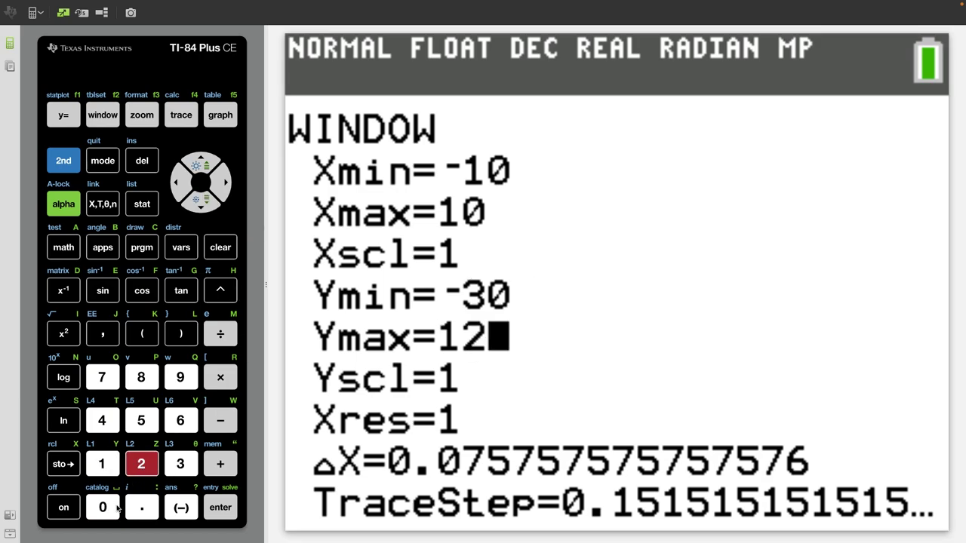
pyautogui.click(103, 507)
pyautogui.click(220, 114)
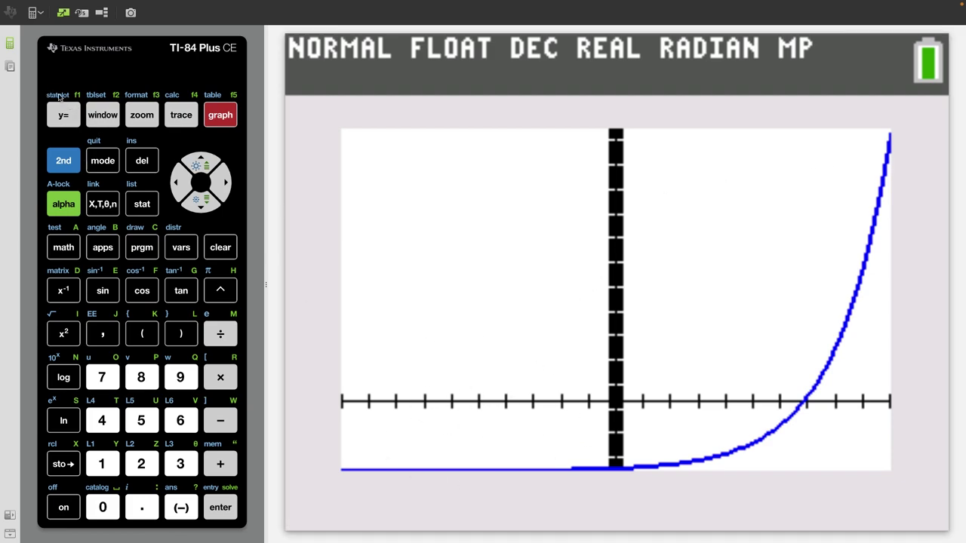
# Step: Set the graph window's Xmin to 0 and redraw the graph
pyautogui.click(104, 117)
pyautogui.click(234, 249)
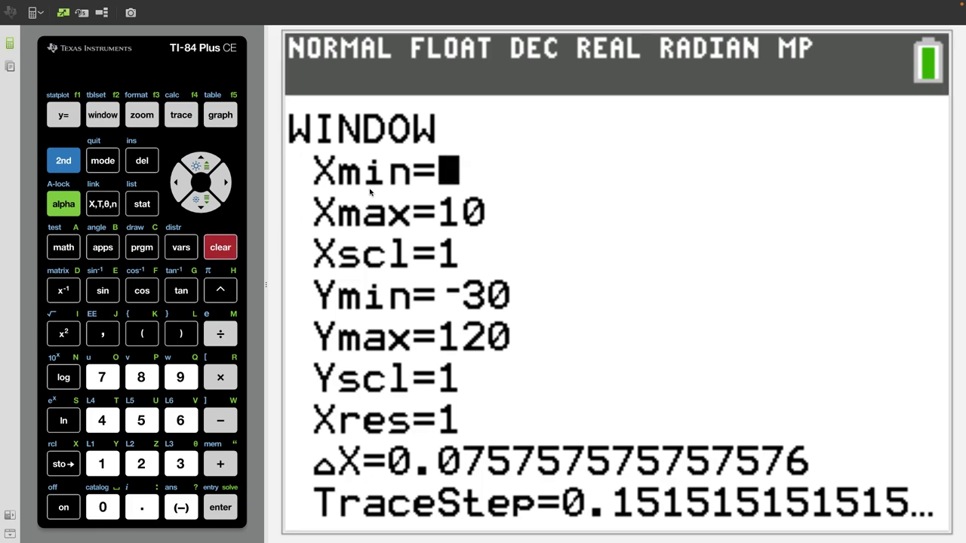
pyautogui.click(104, 509)
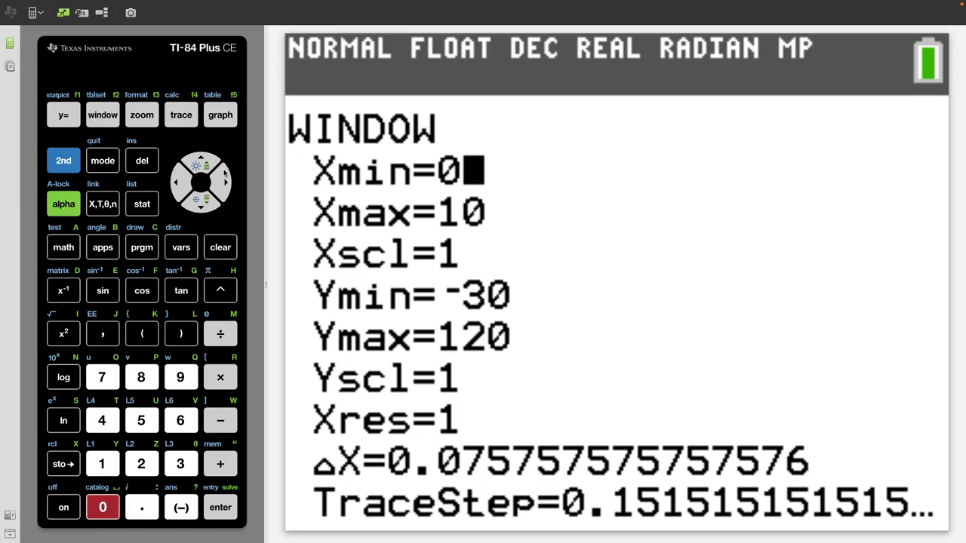
pyautogui.click(220, 115)
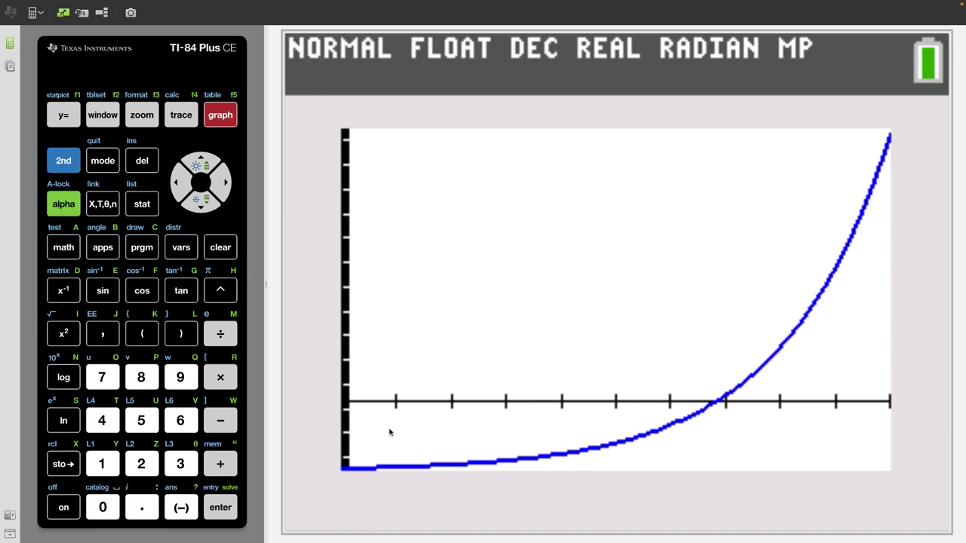
# Step: Replace the Y1 expression in the equation editor with 3X²+5X−√(X)+3 and display its table
pyautogui.press('F1')
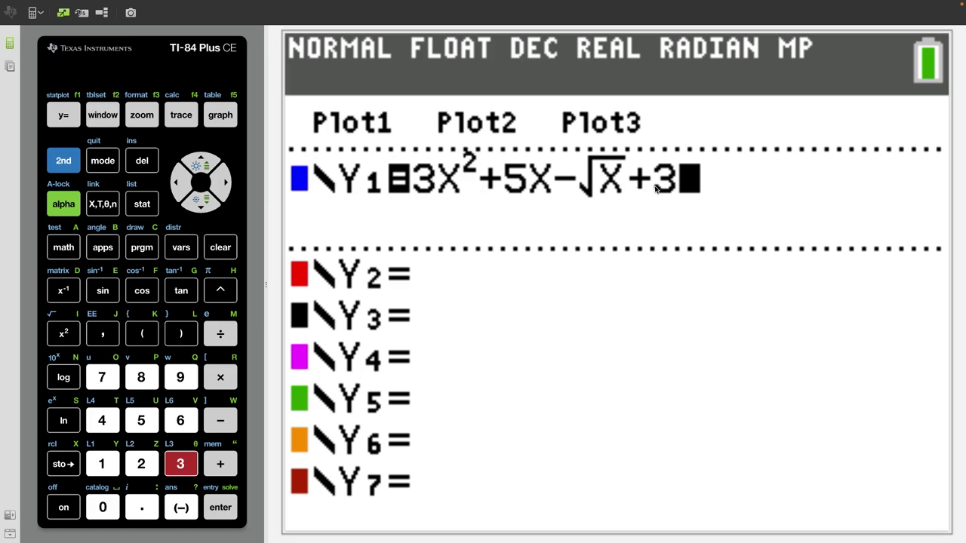
pyautogui.click(76, 156)
pyautogui.click(222, 115)
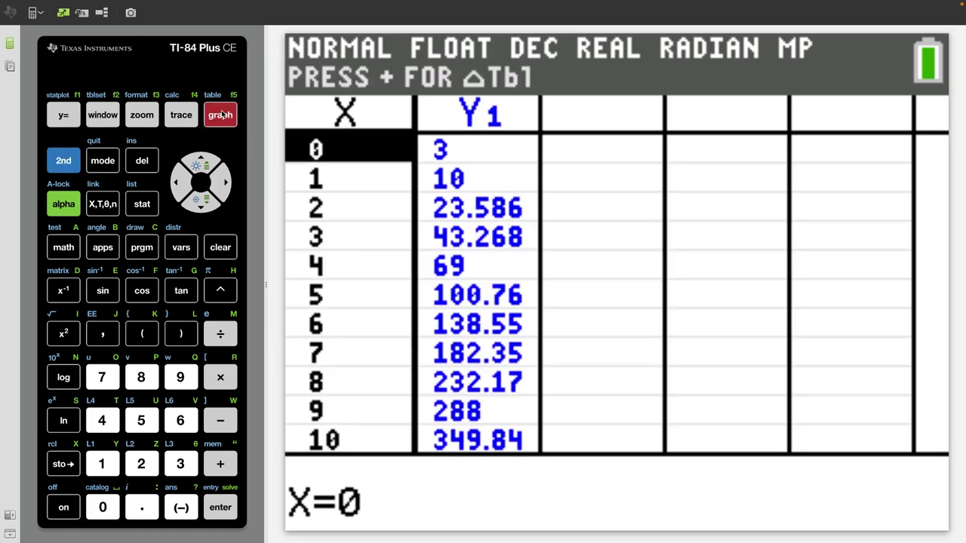
# Step: Examine the full-precision Y1 values at X=3 and X=5 in the table
pyautogui.click(199, 202)
pyautogui.click(199, 202)
pyautogui.click(199, 206)
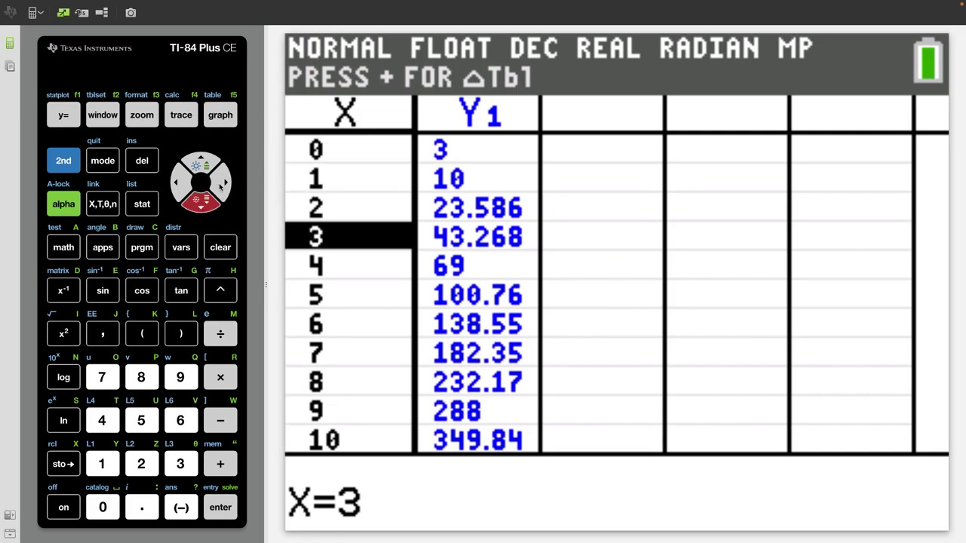
pyautogui.click(222, 182)
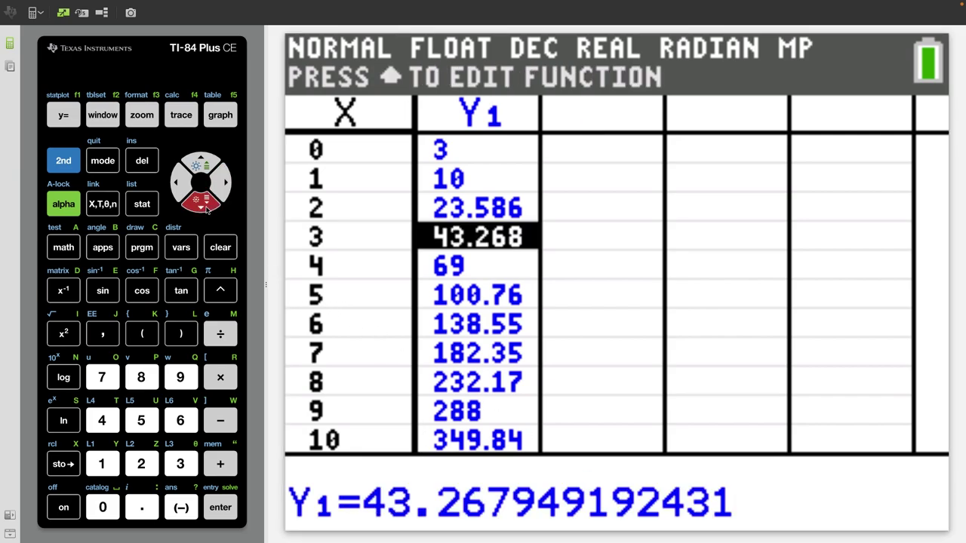
pyautogui.click(208, 210)
pyautogui.click(208, 210)
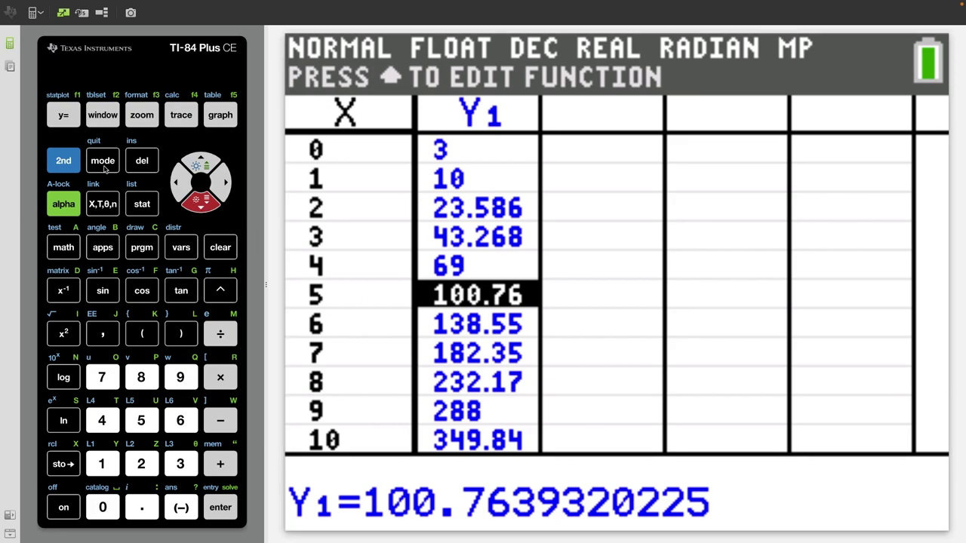
# Step: Go to the home screen, return to the table, and recheck the Y1 value at X=3
pyautogui.click(63, 160)
pyautogui.click(102, 161)
pyautogui.click(63, 160)
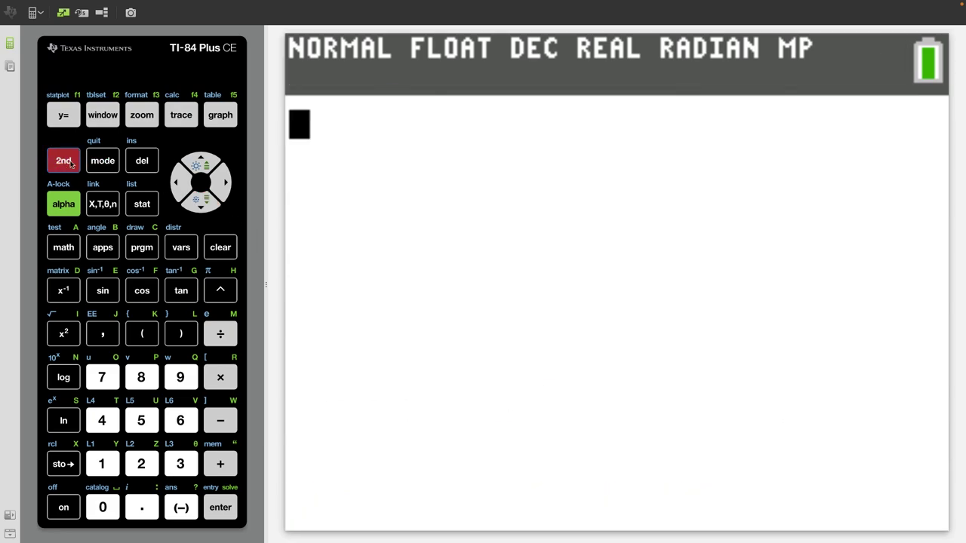
pyautogui.click(220, 115)
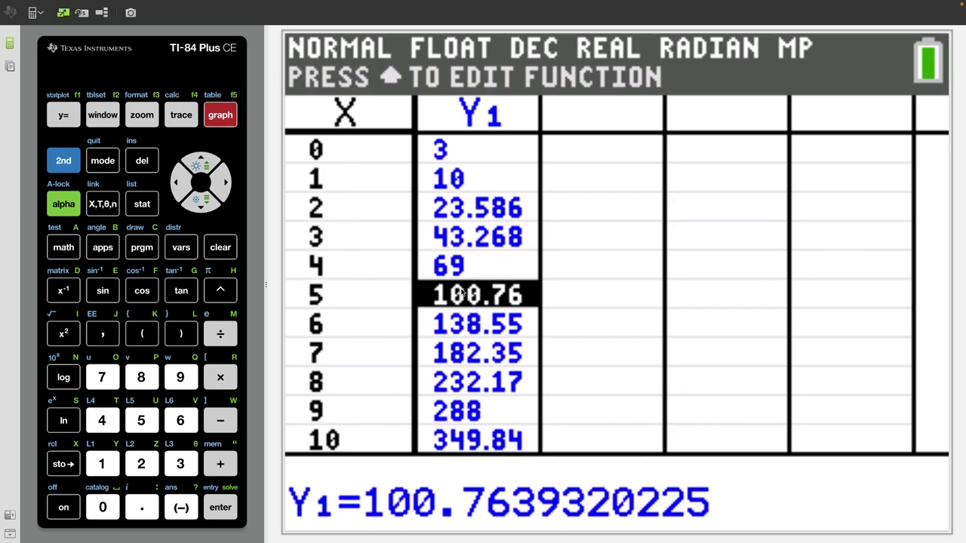
pyautogui.press('Up')
pyautogui.press('Up')
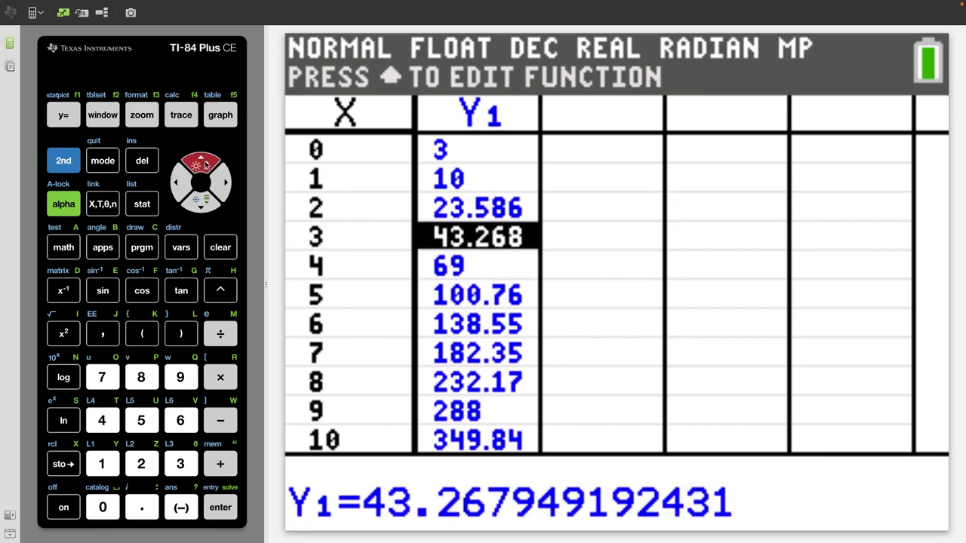
# Step: Insert an empty stacked fraction template on the home screen
pyautogui.click(66, 160)
pyautogui.click(100, 159)
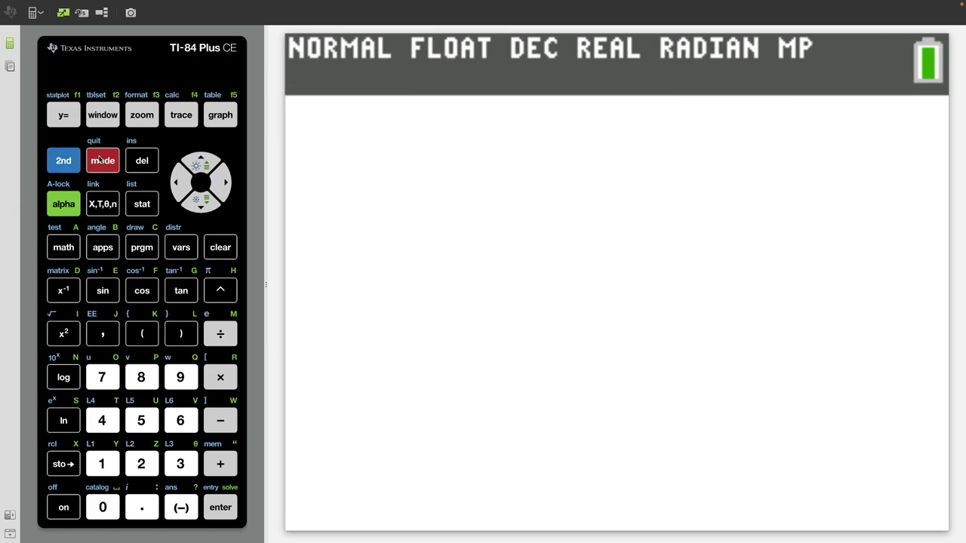
pyautogui.click(72, 204)
pyautogui.click(71, 122)
pyautogui.click(214, 498)
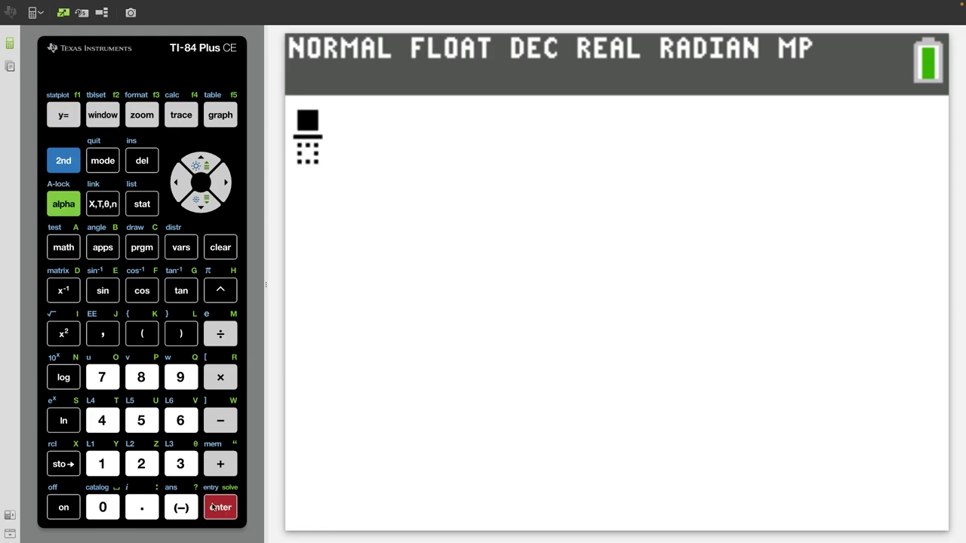
# Step: Review the table rows for X=3 and X=5, and return to the empty fraction on the home screen
pyautogui.click(66, 161)
pyautogui.click(219, 115)
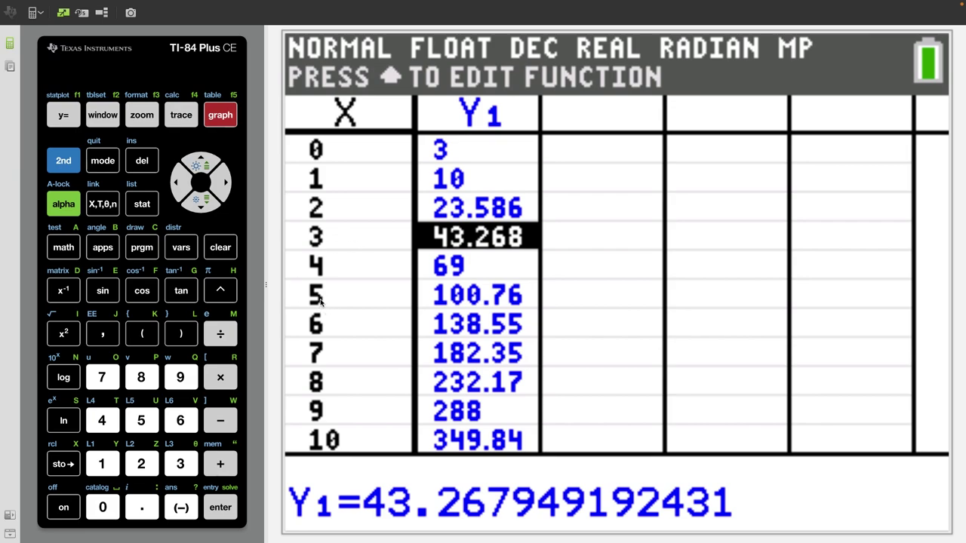
pyautogui.click(70, 165)
pyautogui.click(102, 161)
pyautogui.click(216, 183)
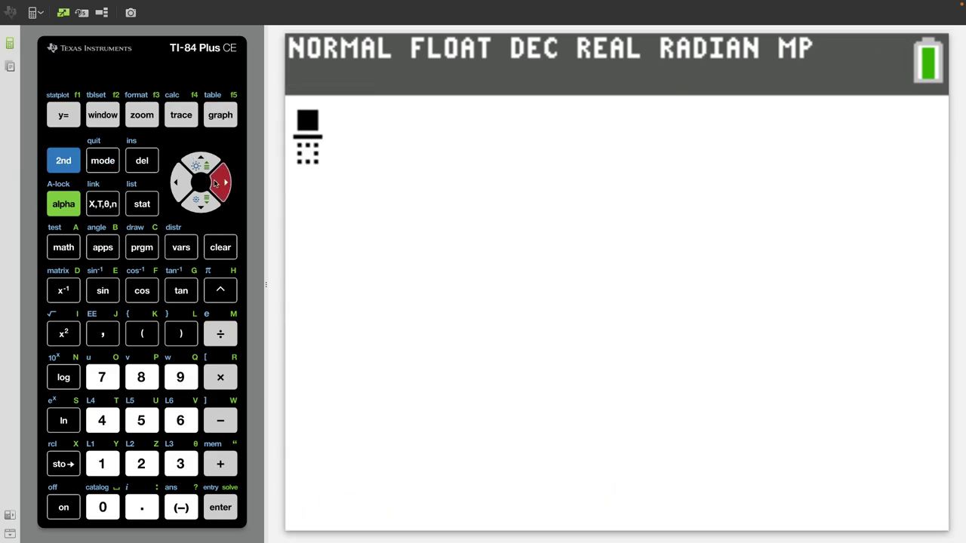
# Step: Enter Y1(5) in the fraction's numerator, using the Y1 function variable
pyautogui.click(180, 248)
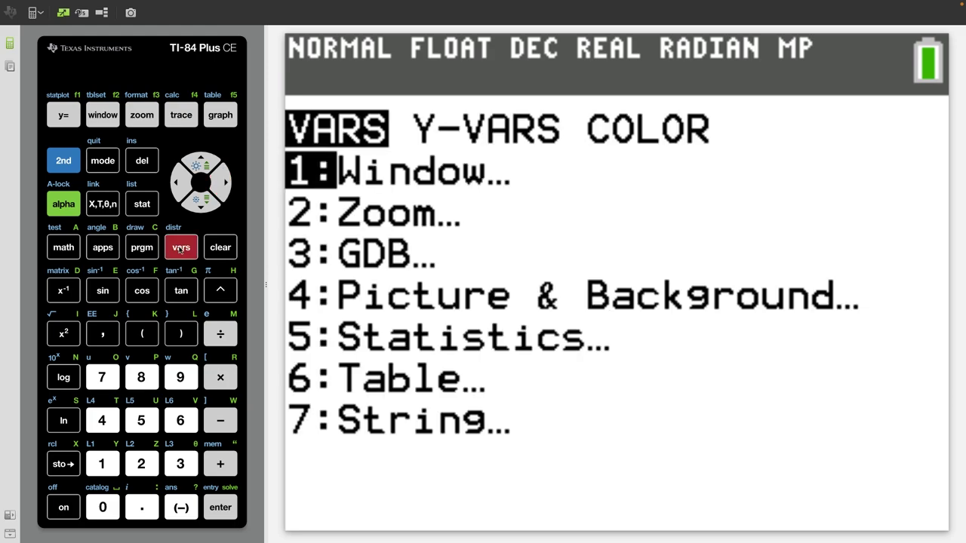
pyautogui.click(225, 183)
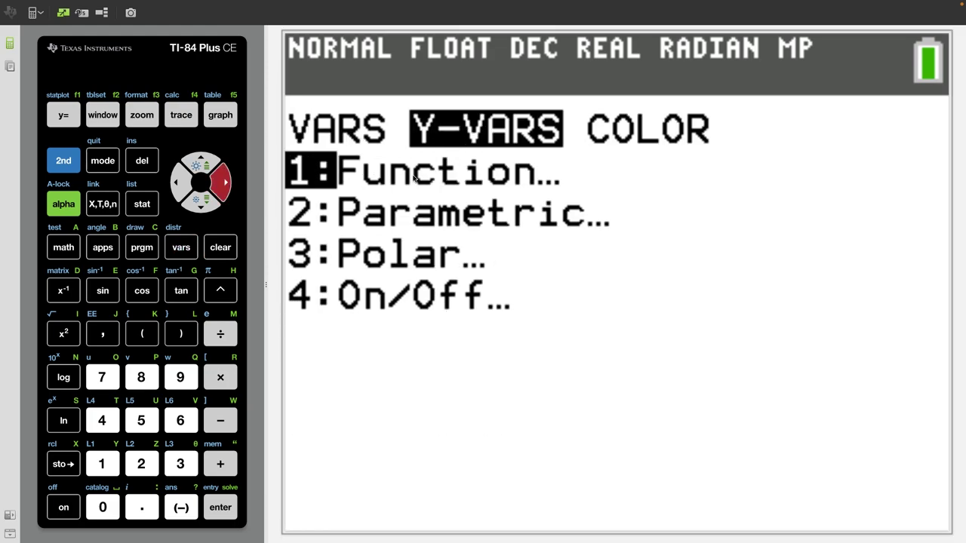
pyautogui.press('1')
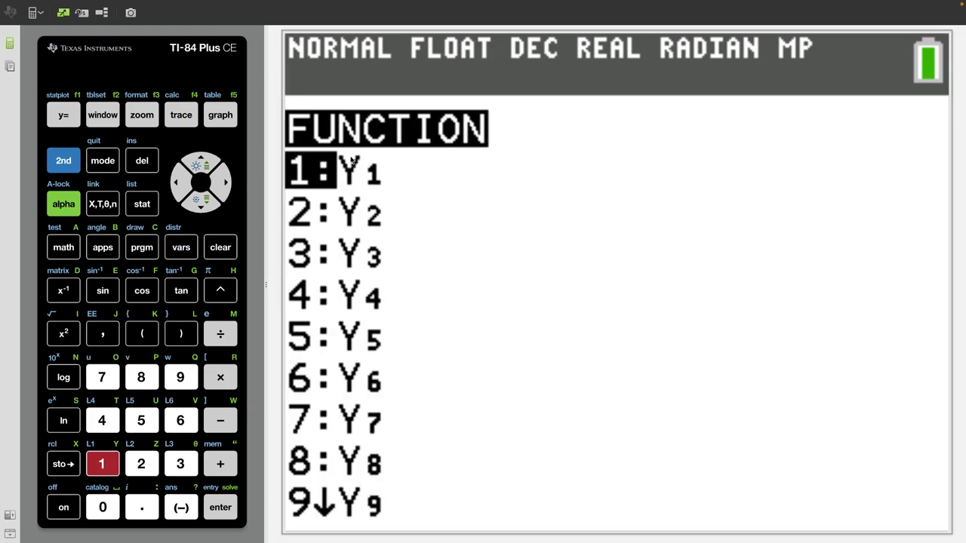
pyautogui.click(104, 464)
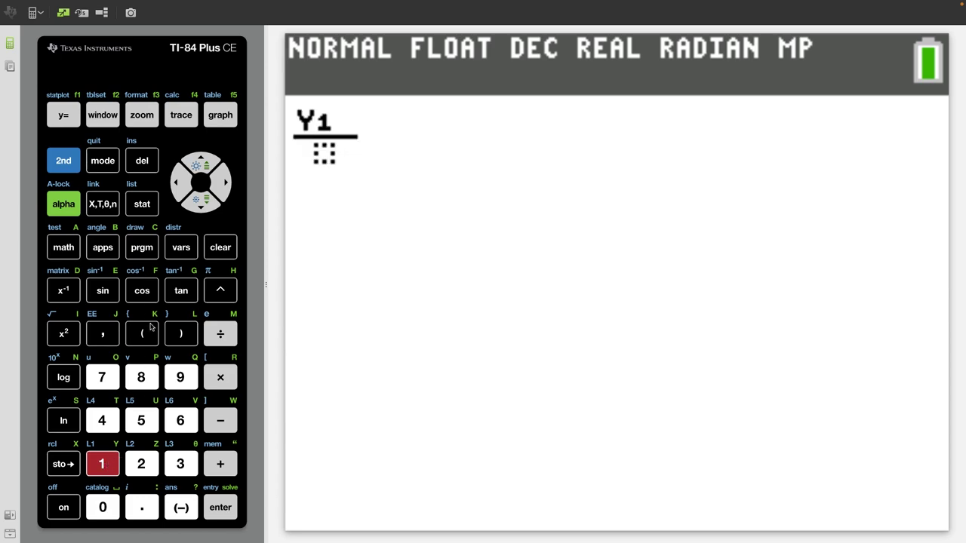
pyautogui.click(146, 338)
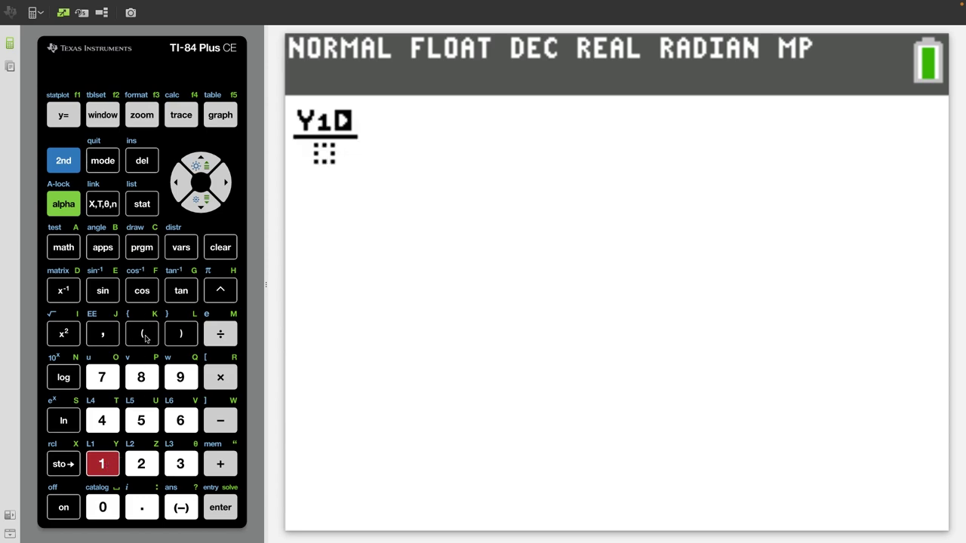
pyautogui.click(142, 420)
pyautogui.click(182, 335)
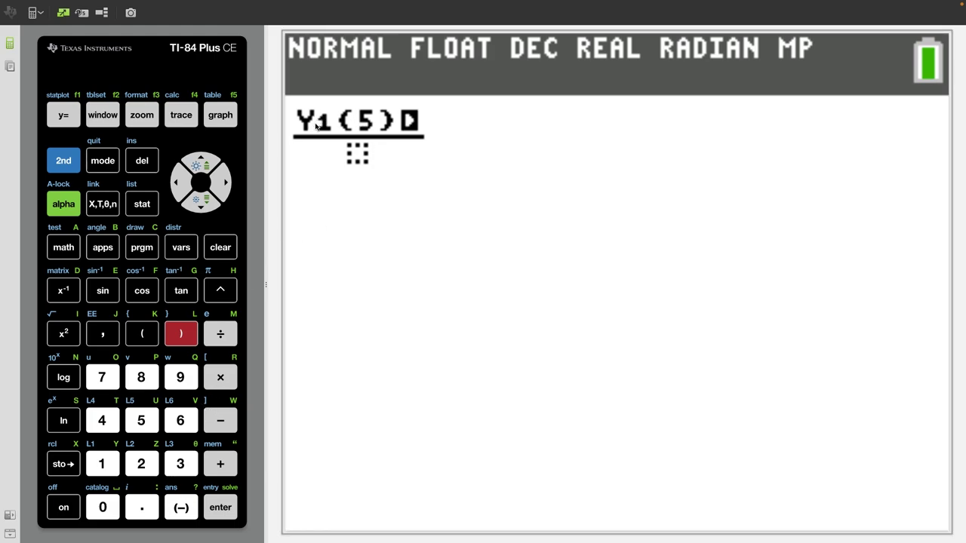
# Step: Subtract Y1(3) from Y1(5) in the fraction's numerator, using the Y1 function variable
pyautogui.click(220, 421)
pyautogui.click(188, 251)
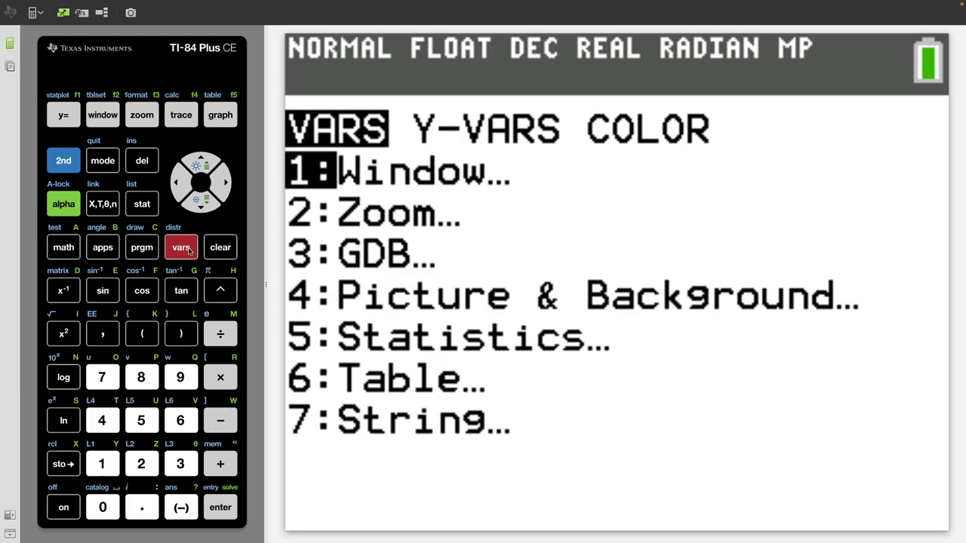
pyautogui.click(227, 186)
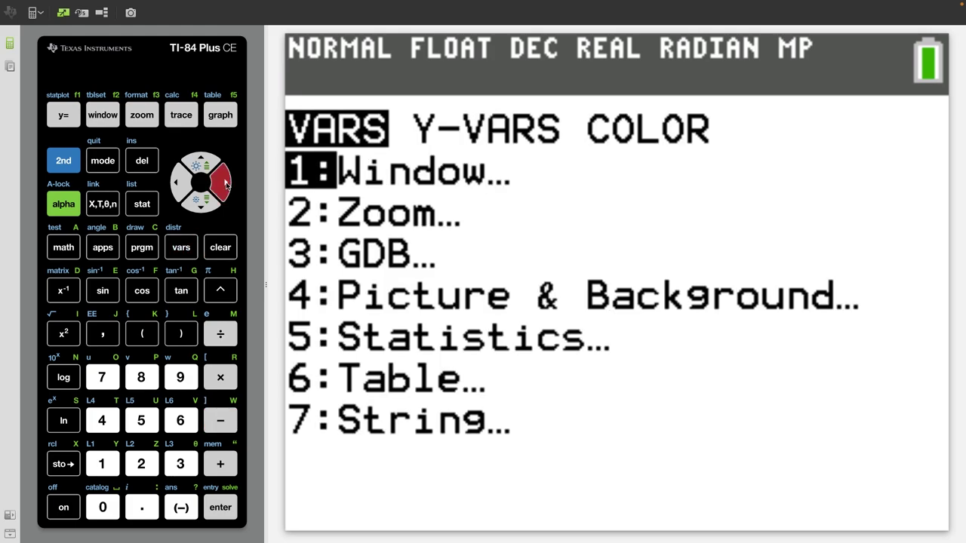
pyautogui.click(105, 464)
pyautogui.click(108, 464)
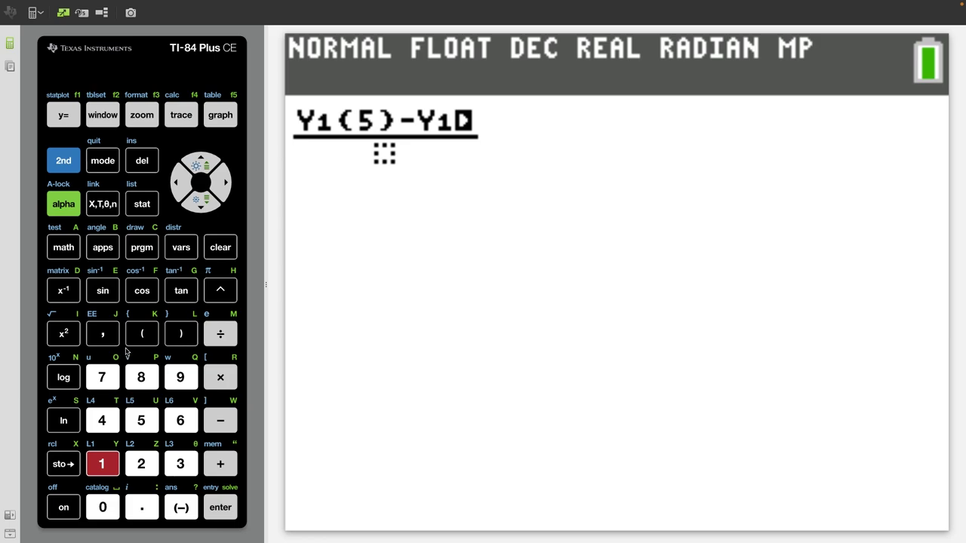
pyautogui.click(142, 333)
pyautogui.click(180, 463)
pyautogui.click(181, 333)
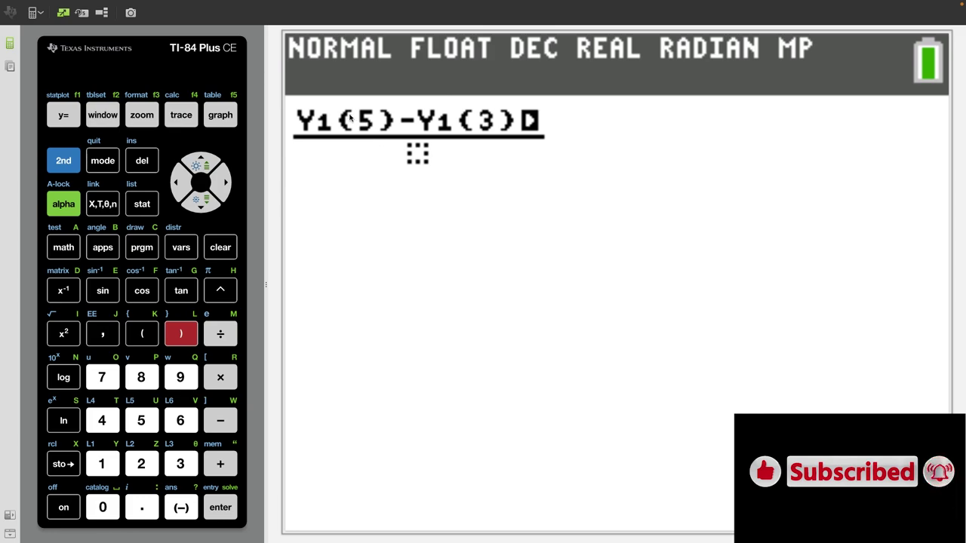
# Step: Enter 5-3 in the fraction's denominator and evaluate the expression
pyautogui.click(192, 204)
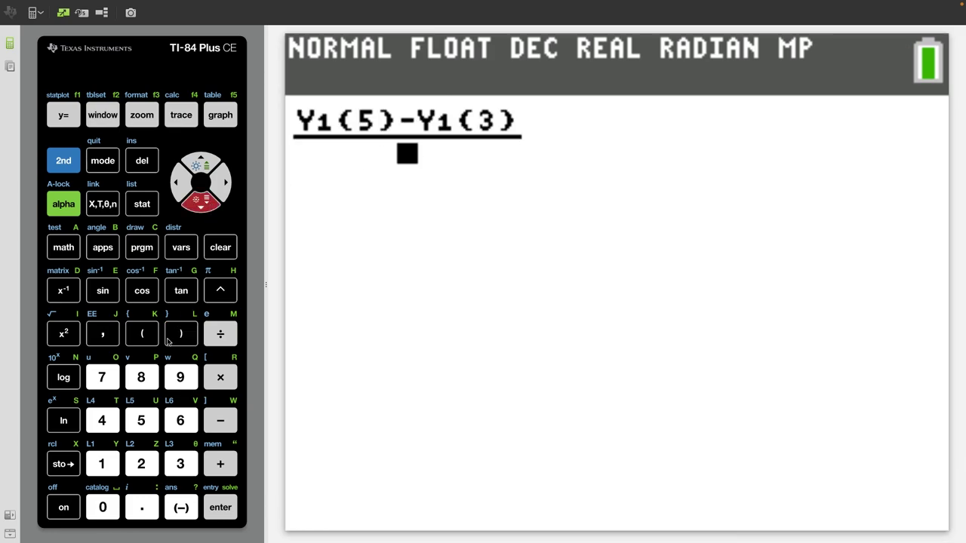
pyautogui.click(141, 420)
pyautogui.click(220, 420)
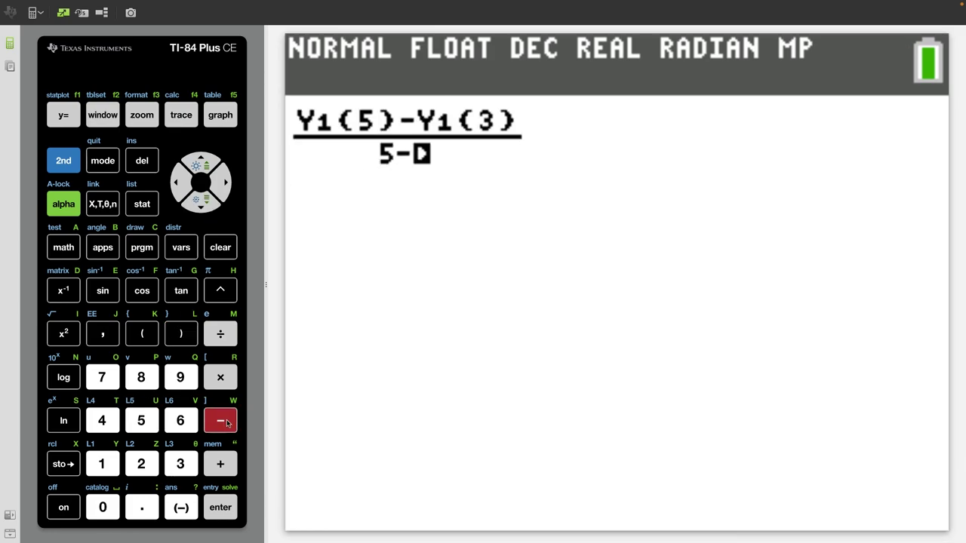
pyautogui.click(180, 463)
pyautogui.click(220, 507)
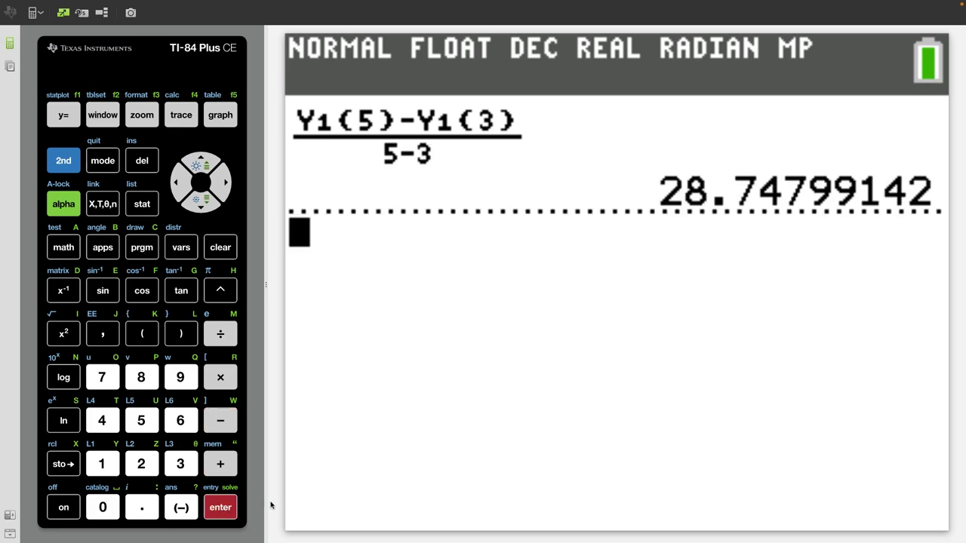
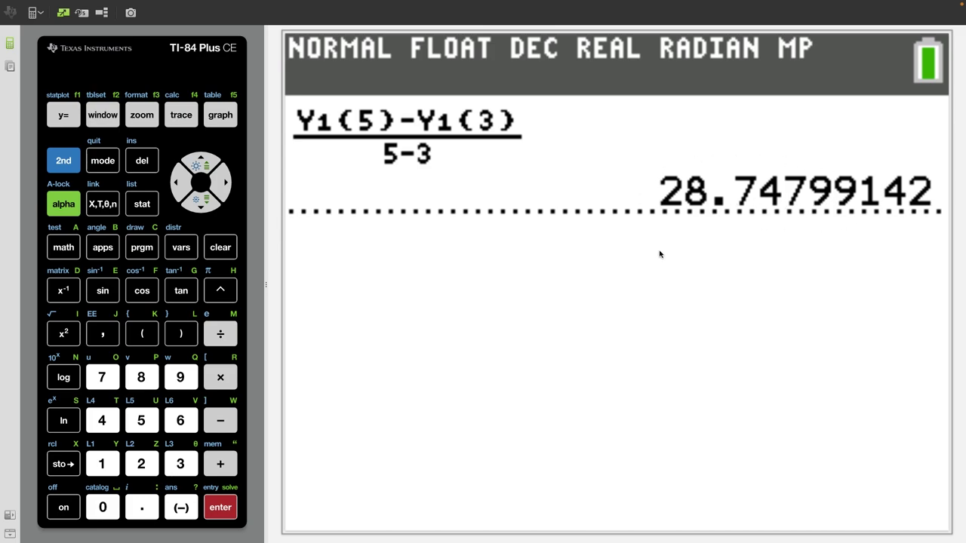
# Step: In the function editor, insert the nDeriv template into Y2 with X as the differentiation variable
pyautogui.press('F1')
pyautogui.press('Right')
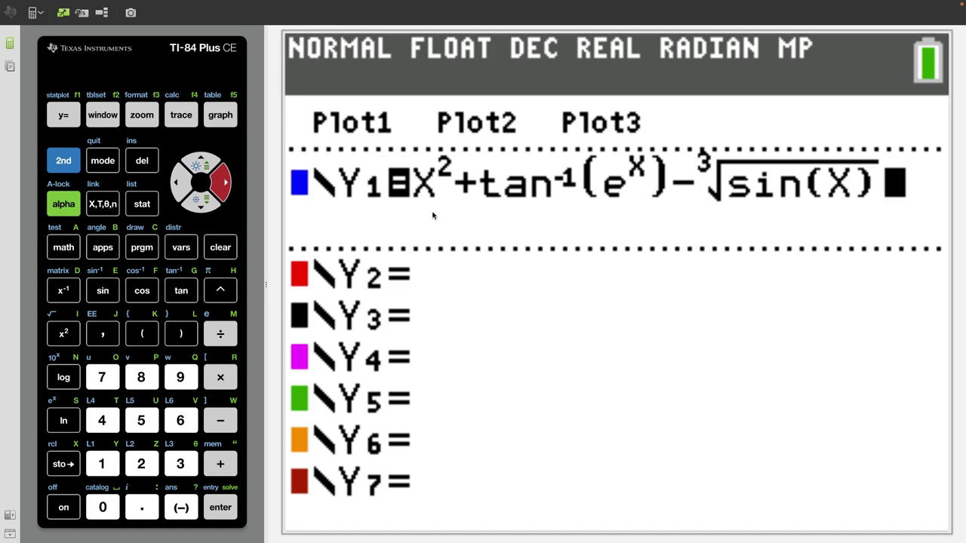
pyautogui.click(203, 197)
pyautogui.click(64, 247)
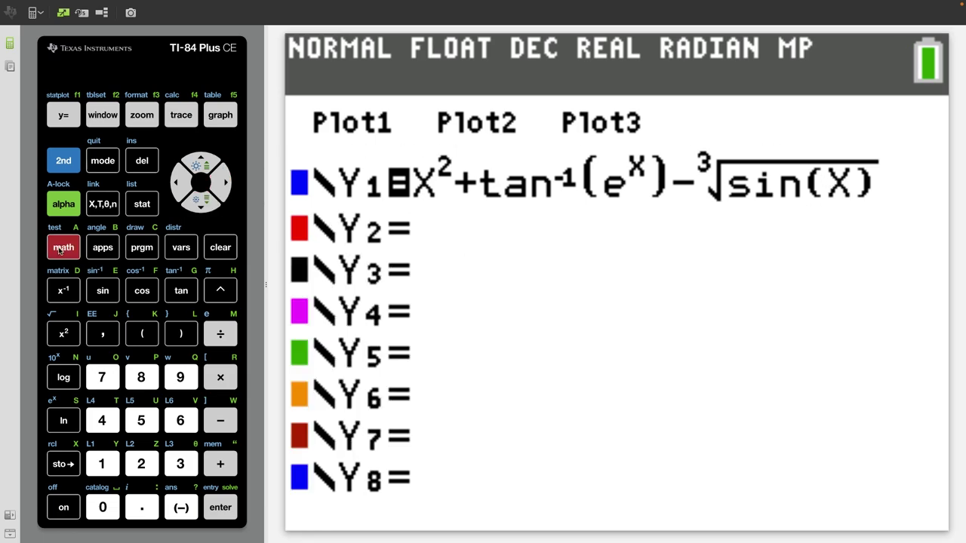
pyautogui.click(141, 376)
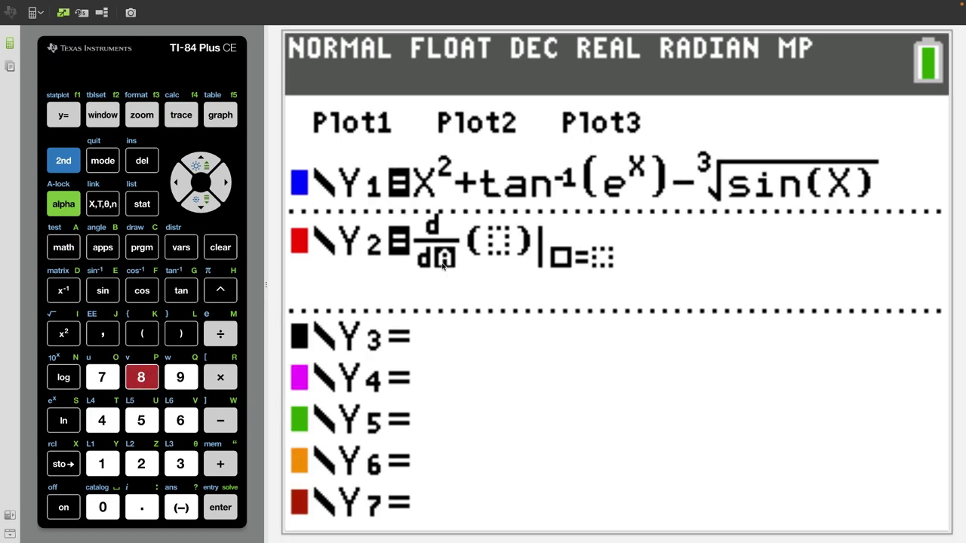
pyautogui.click(105, 204)
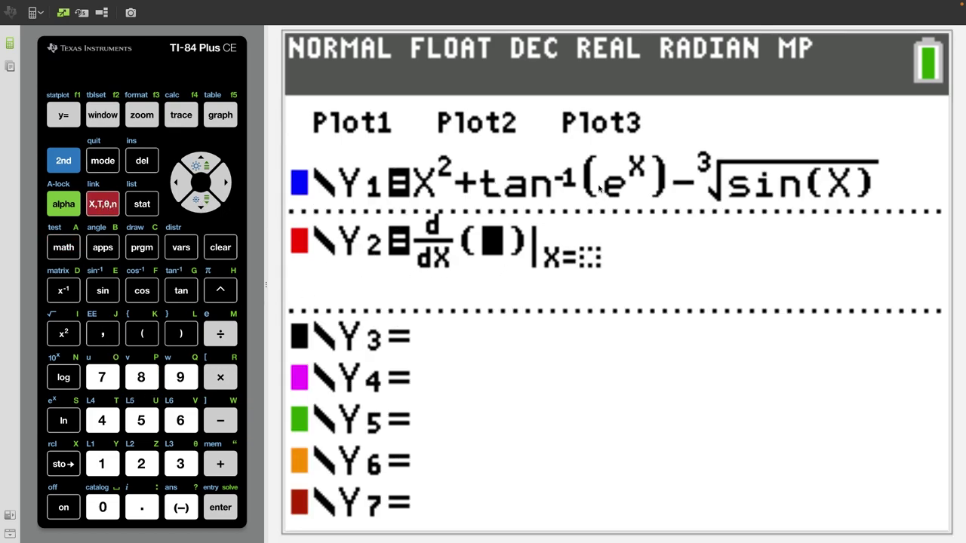
# Step: Enter the Y1 function variable as the expression to differentiate in Y2
pyautogui.click(185, 249)
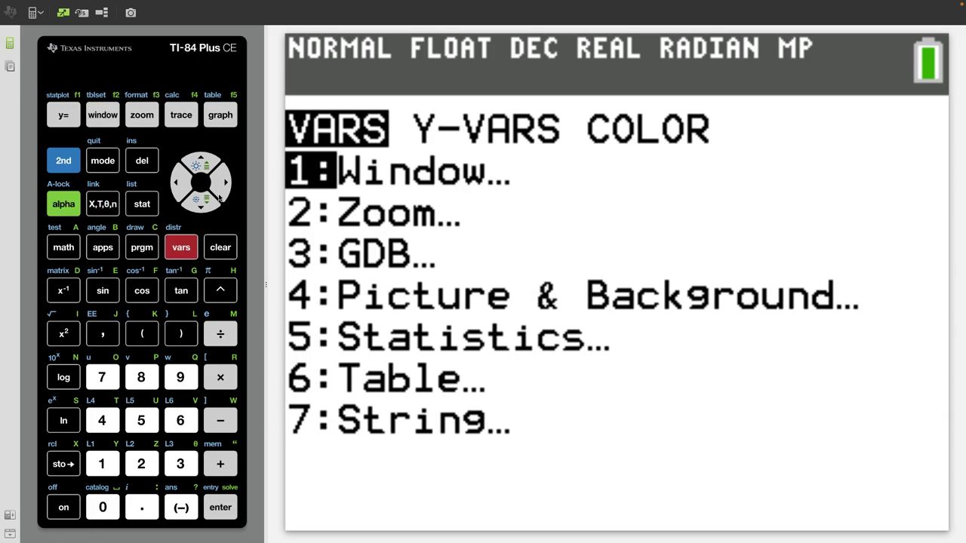
pyautogui.click(223, 187)
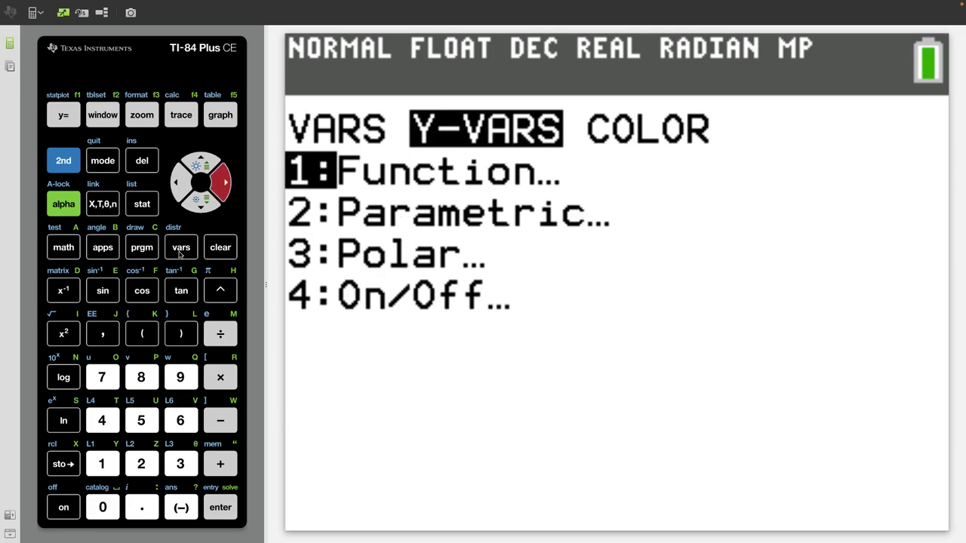
pyautogui.click(112, 467)
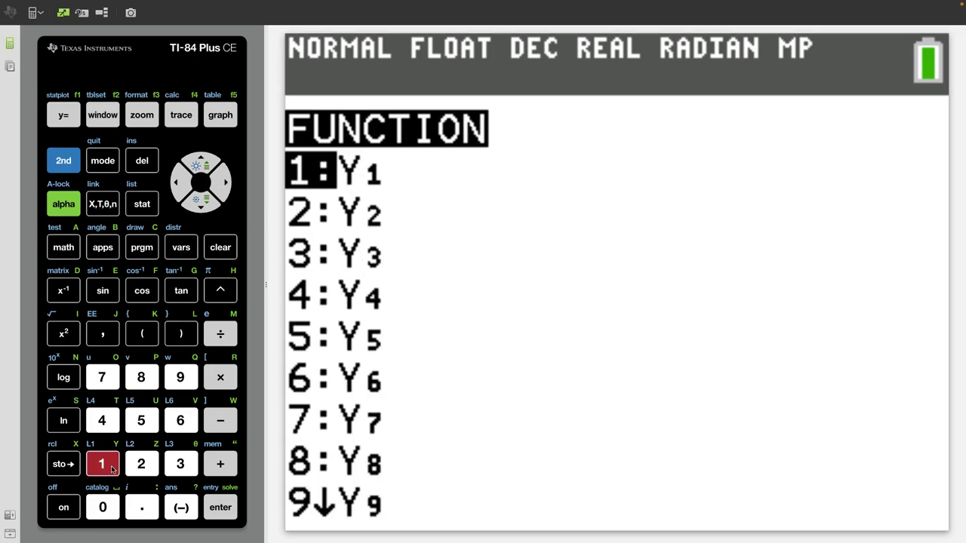
pyautogui.click(112, 467)
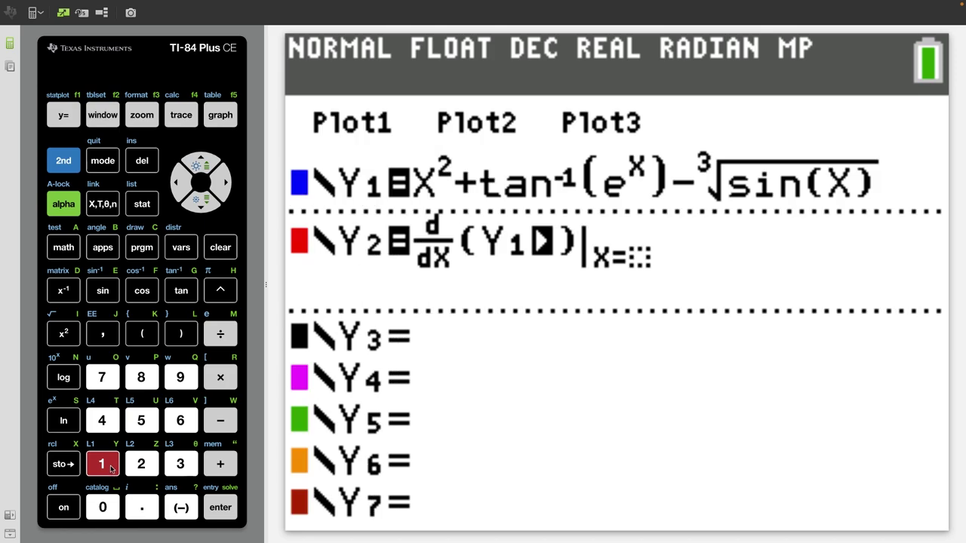
# Step: Set the derivative's evaluation point in Y2 to X and graph both functions in the standard window
pyautogui.click(220, 184)
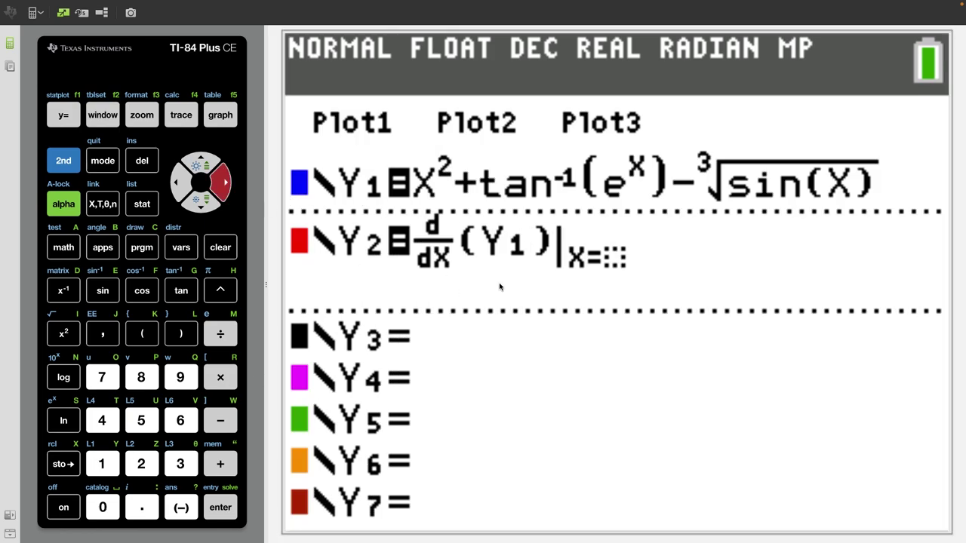
pyautogui.click(114, 214)
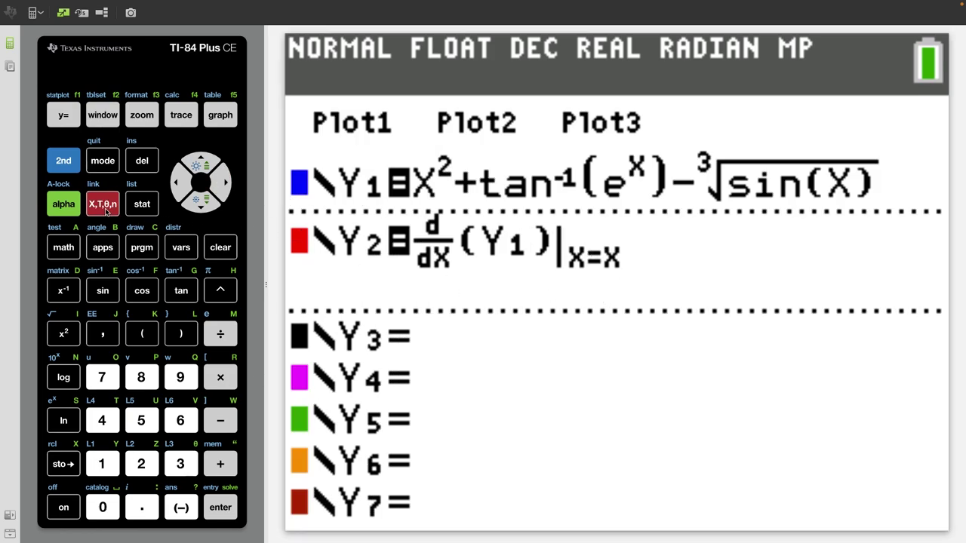
pyautogui.click(144, 125)
pyautogui.click(180, 422)
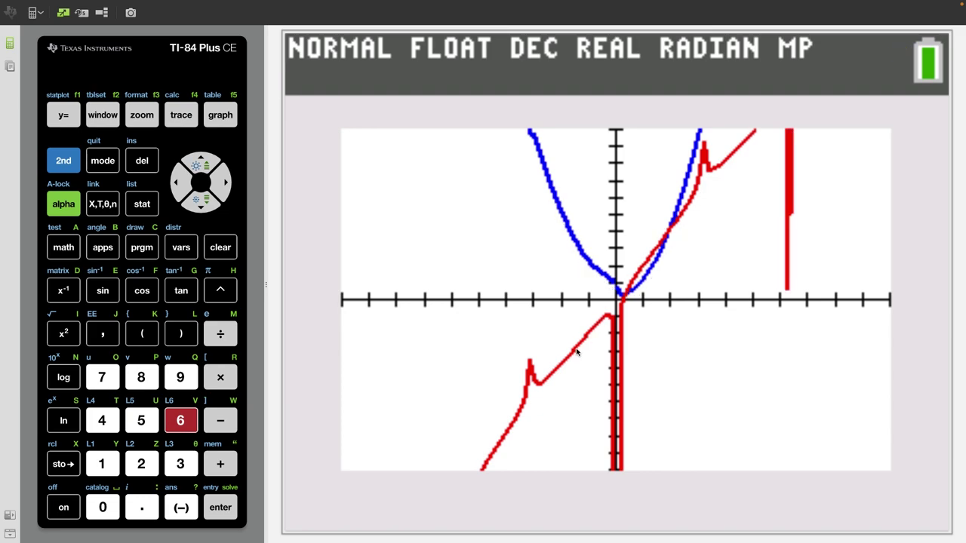
# Step: Turn off plotting of Y1 in the function editor and graph only the derivative Y2
pyautogui.click(66, 119)
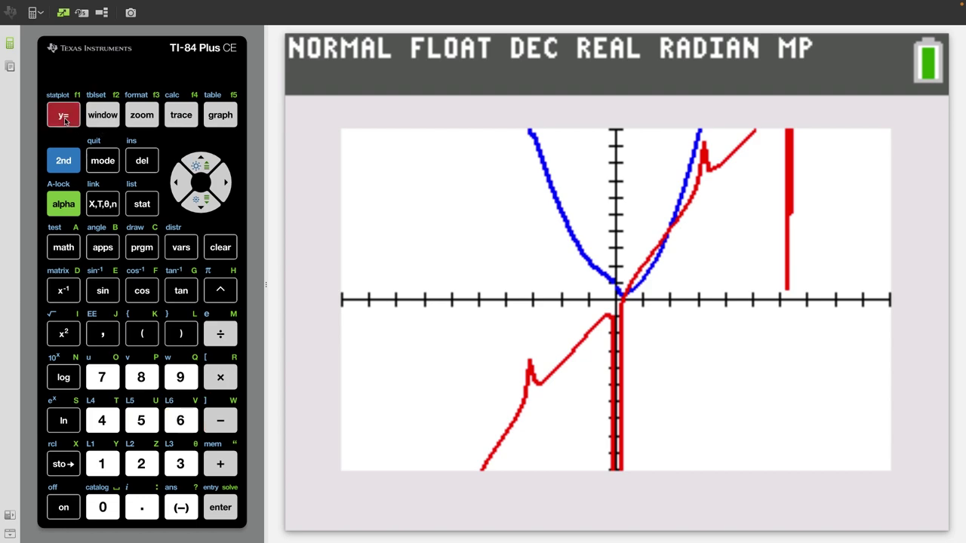
pyautogui.click(184, 183)
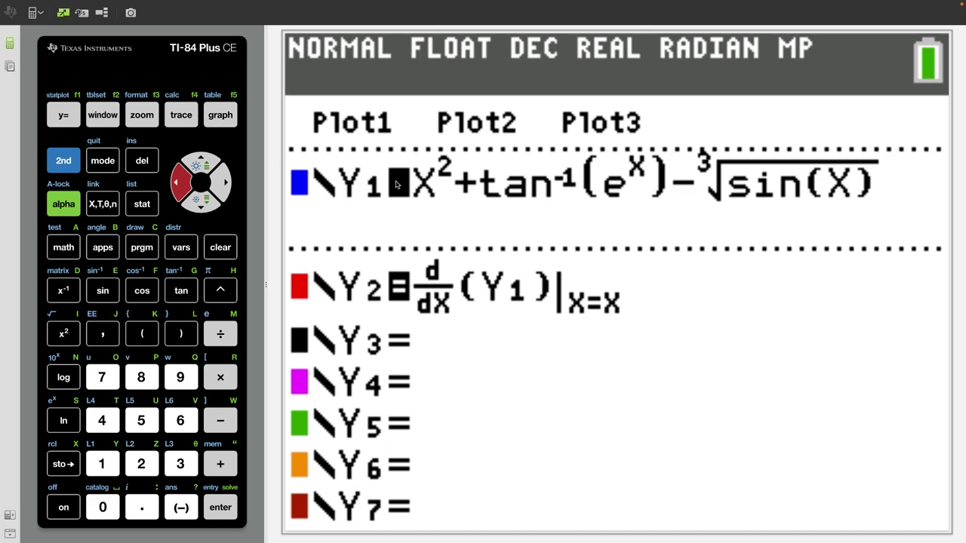
pyautogui.press('Return')
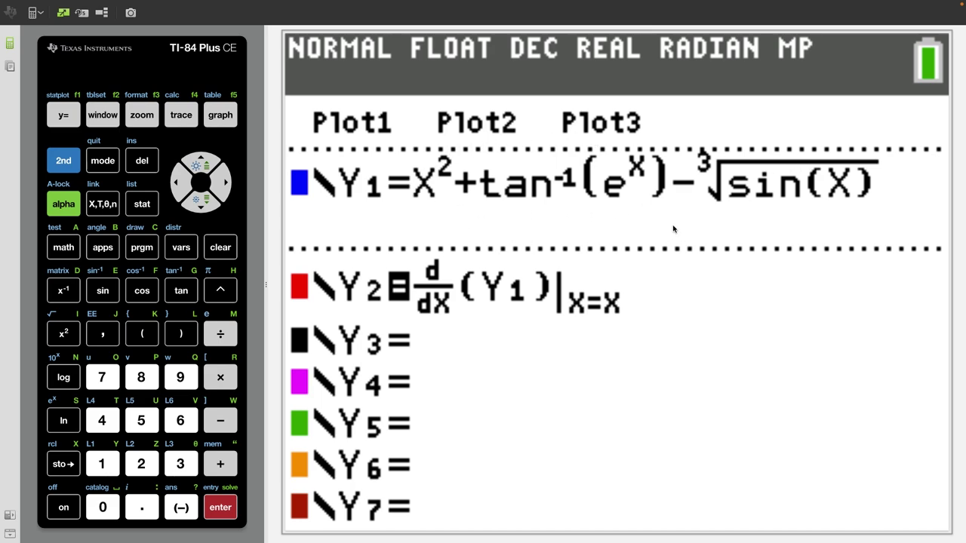
pyautogui.press('Right')
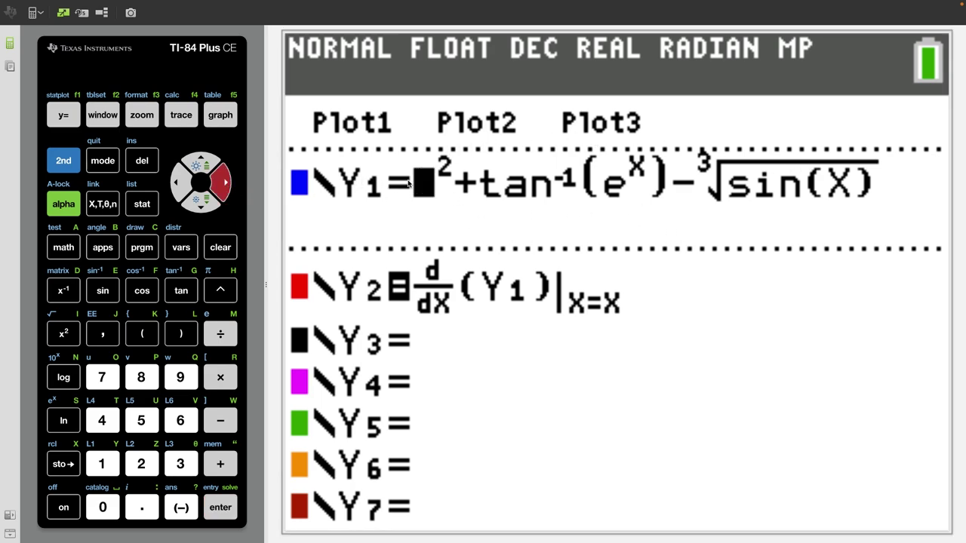
pyautogui.click(231, 116)
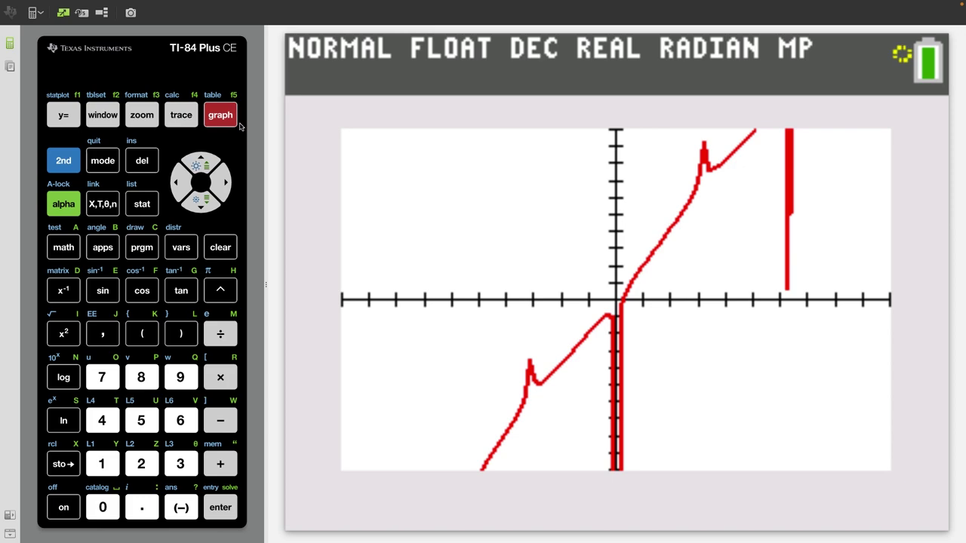
# Step: View the table of Y2 values, and set the independent variable to Ask in the table setup
pyautogui.click(66, 163)
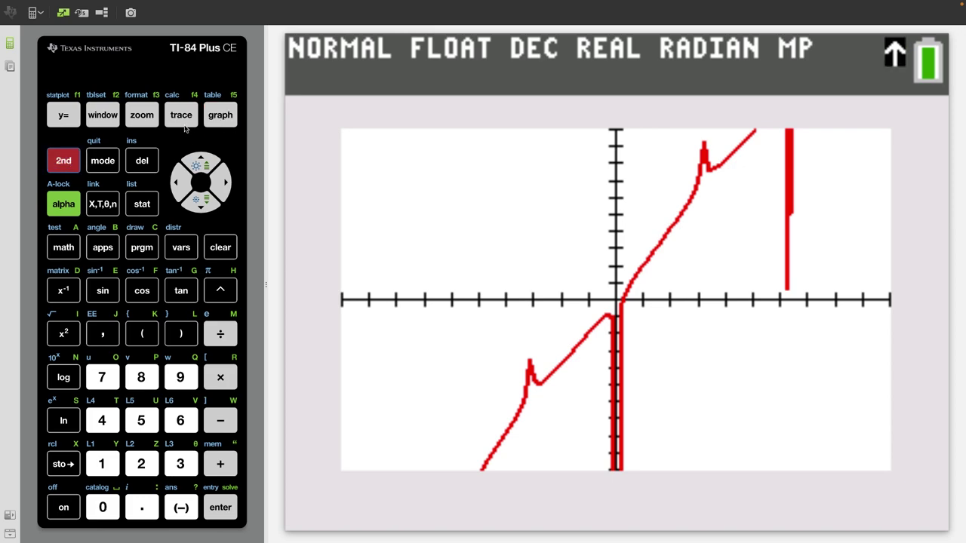
pyautogui.click(214, 121)
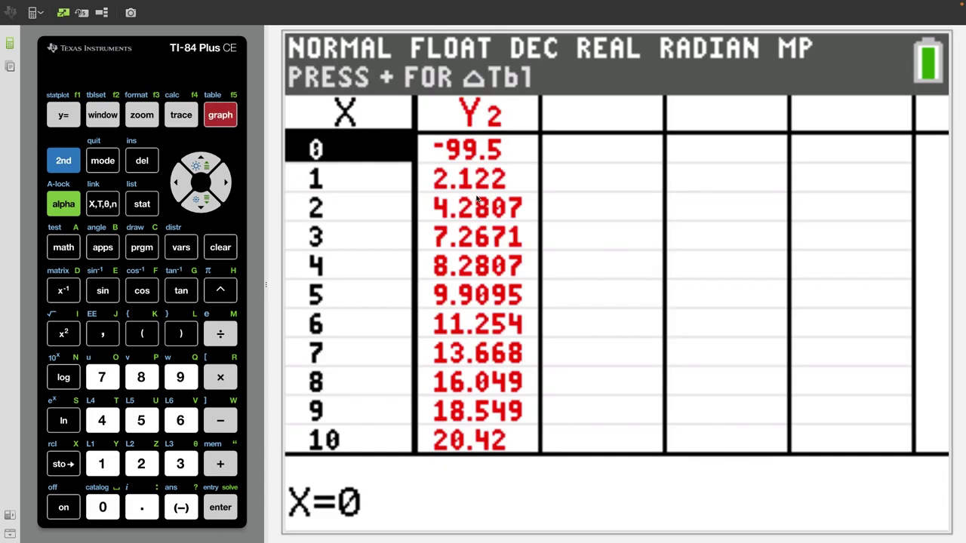
pyautogui.click(63, 159)
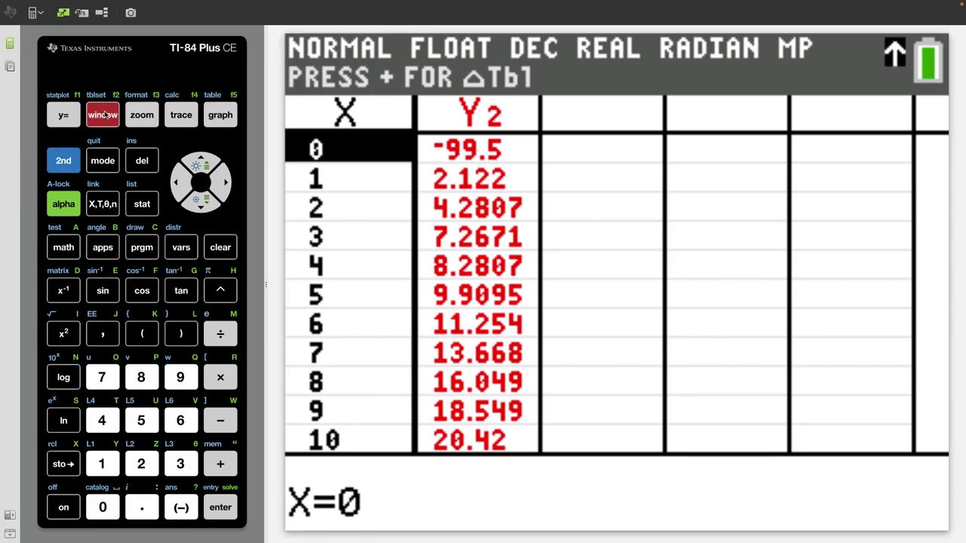
pyautogui.click(103, 115)
pyautogui.click(197, 201)
pyautogui.click(198, 201)
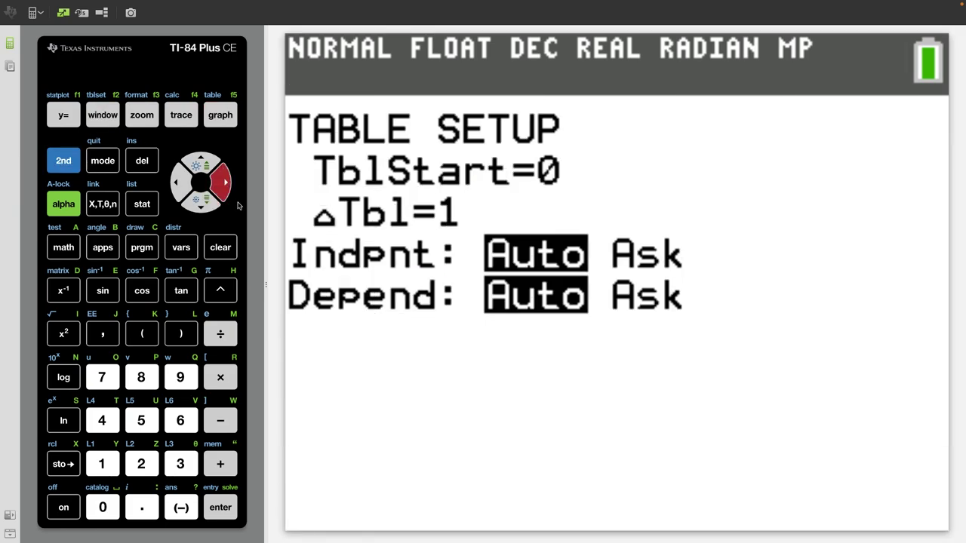
pyautogui.click(219, 183)
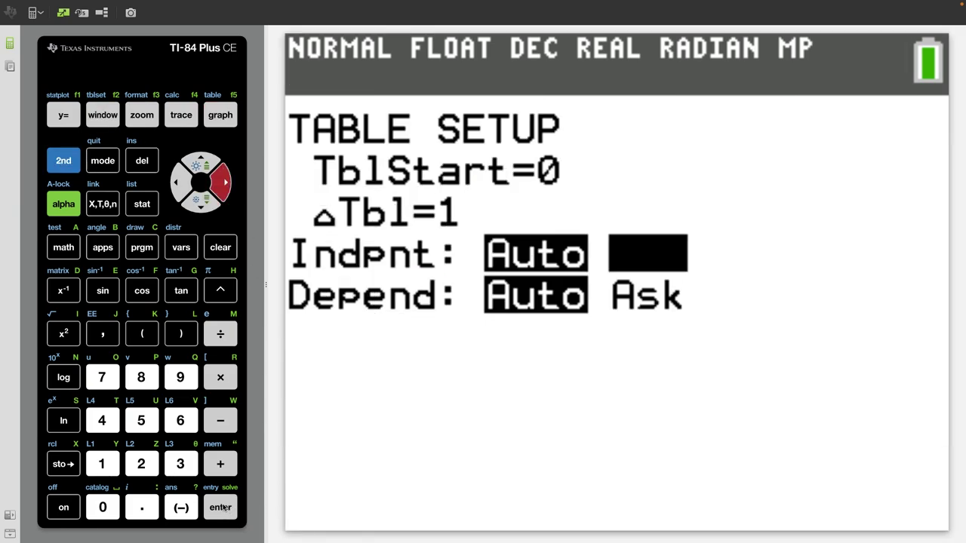
pyautogui.click(221, 507)
# Step: Open the table and evaluate Y2 at X=2.5
pyautogui.click(63, 160)
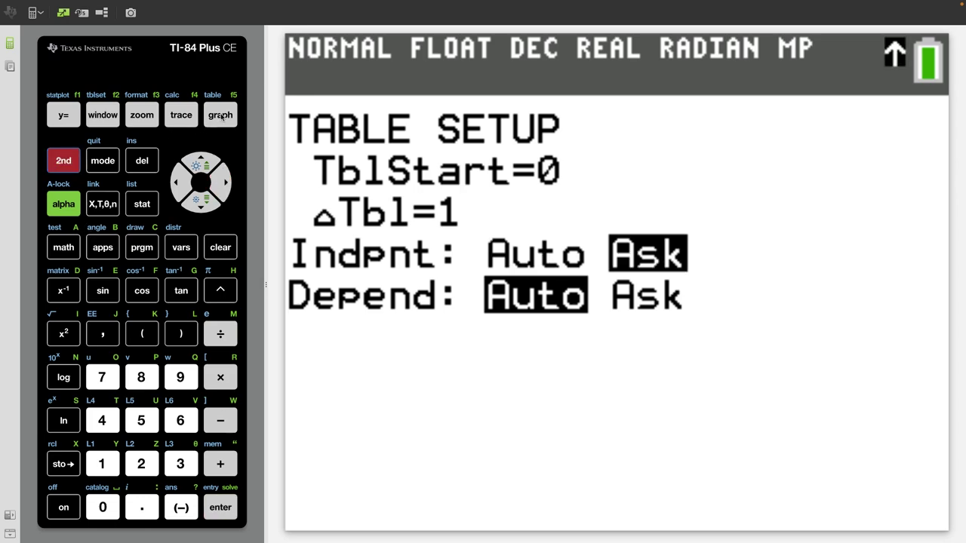
pyautogui.click(221, 115)
pyautogui.click(145, 468)
pyautogui.click(143, 505)
pyautogui.click(144, 421)
pyautogui.click(222, 509)
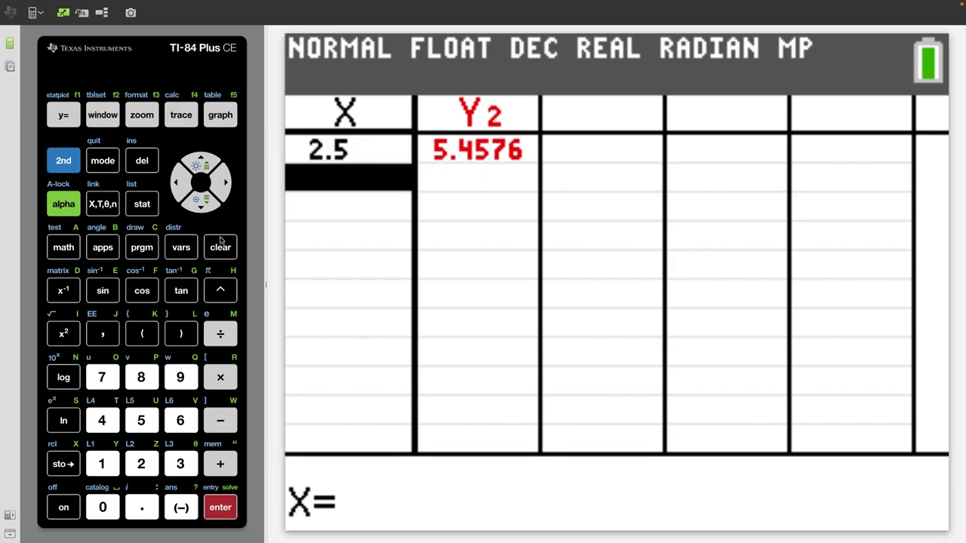
# Step: Return to the home screen and enter a numerical derivative with respect to X of Y1
pyautogui.click(63, 160)
pyautogui.click(107, 163)
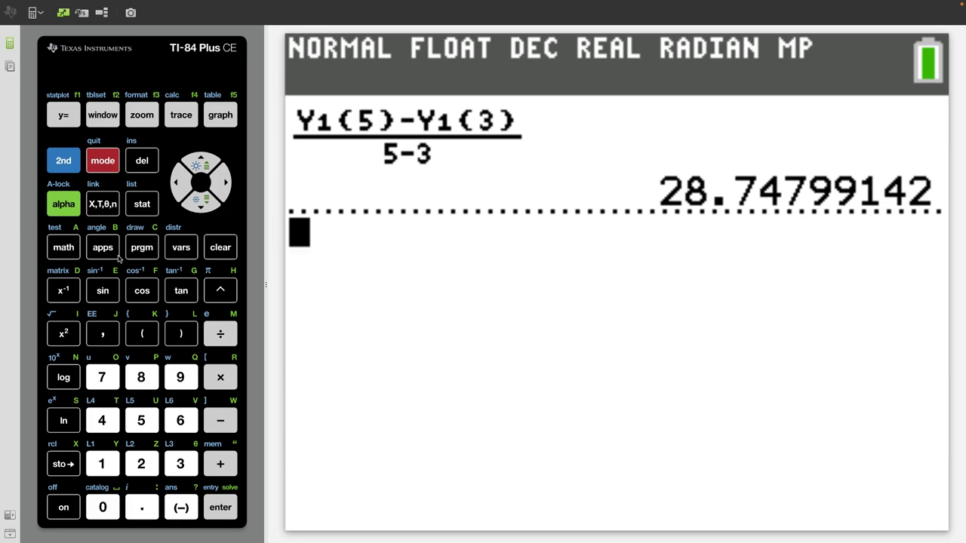
pyautogui.click(67, 250)
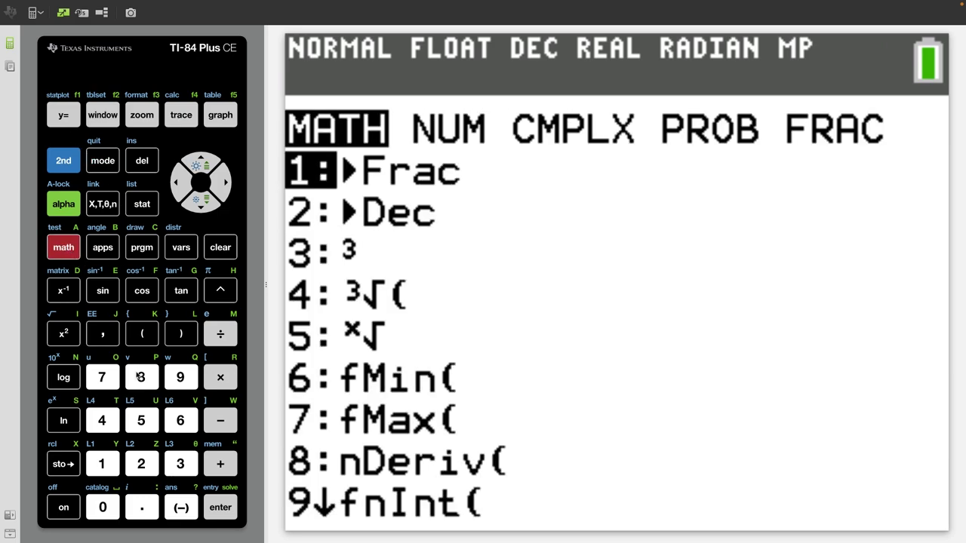
pyautogui.click(141, 378)
pyautogui.click(103, 203)
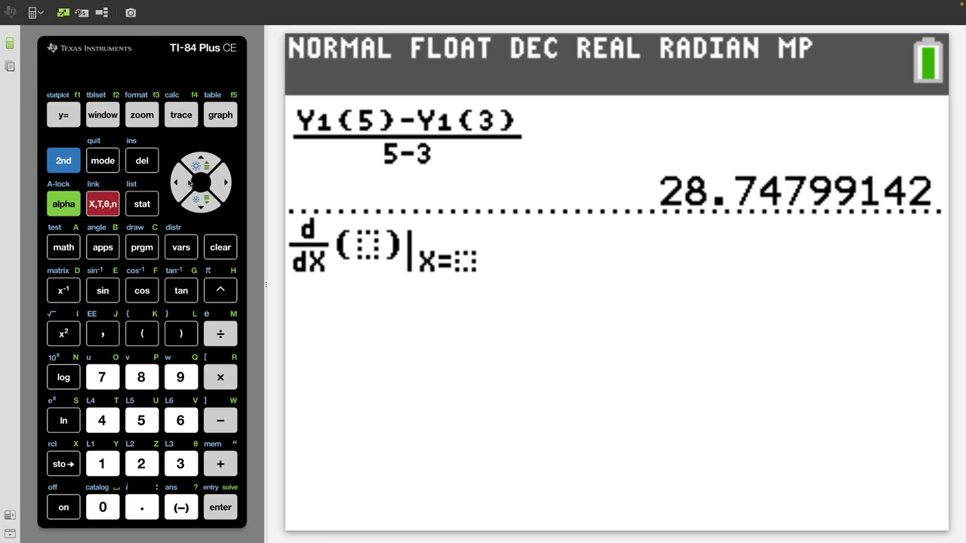
pyautogui.click(195, 246)
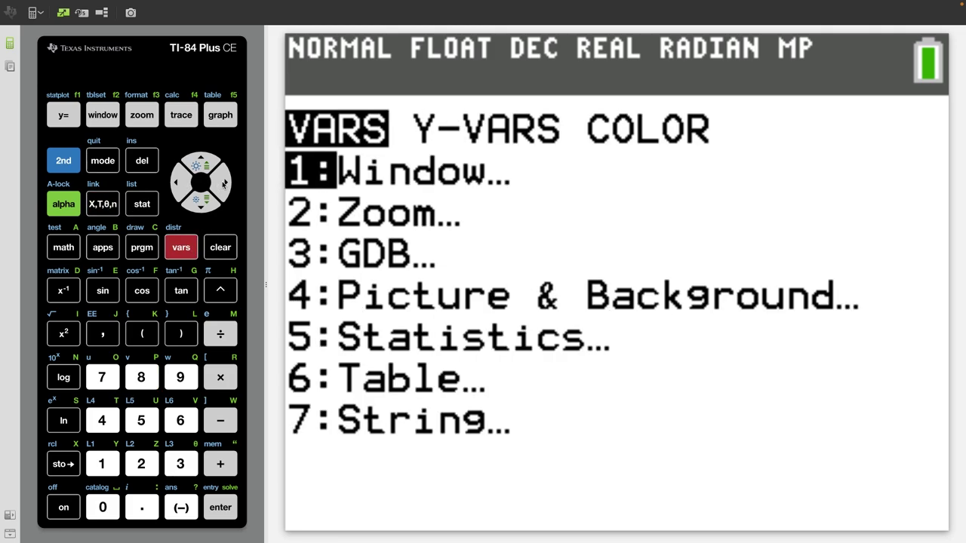
pyautogui.click(223, 183)
pyautogui.click(103, 466)
pyautogui.click(103, 466)
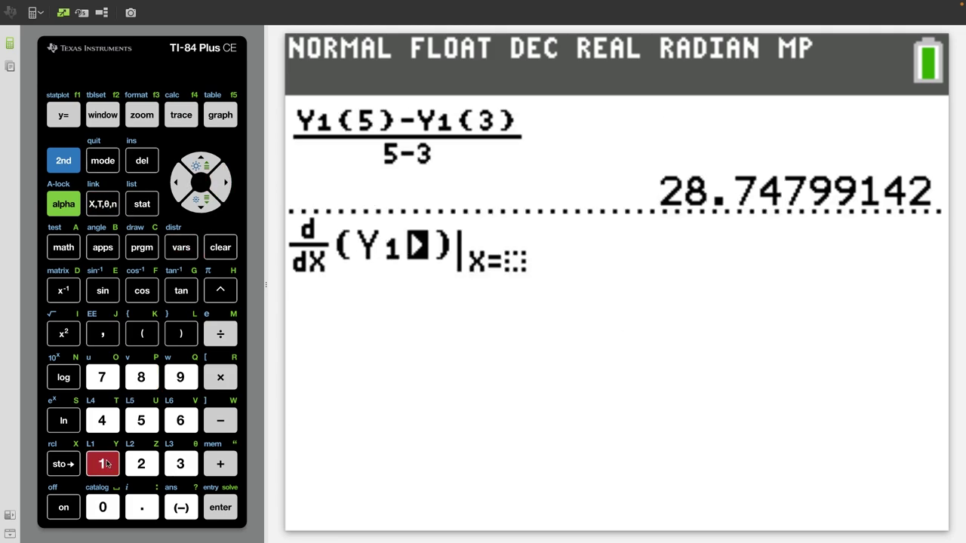
# Step: Set the derivative's evaluation point to X=2.5 and calculate it
pyautogui.click(222, 182)
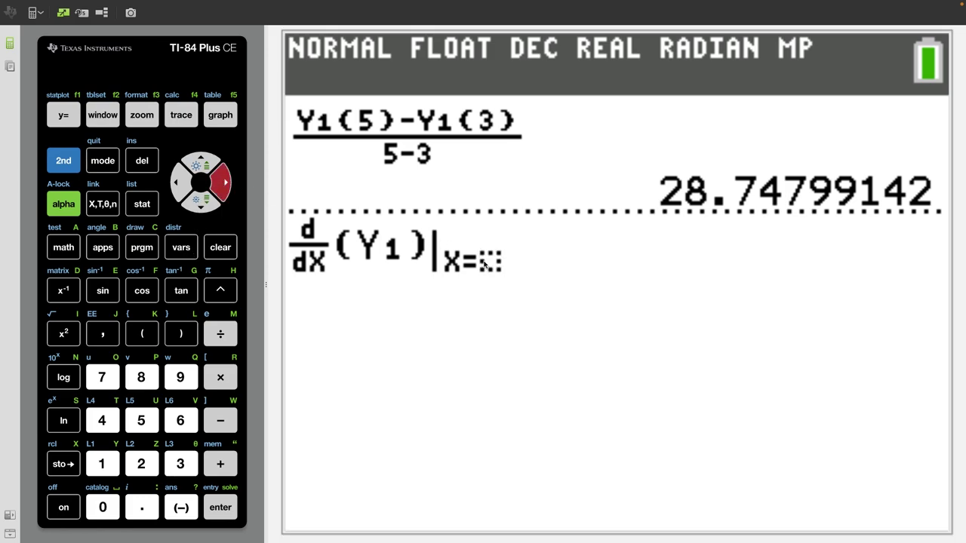
pyautogui.click(148, 466)
pyautogui.click(141, 507)
pyautogui.click(141, 420)
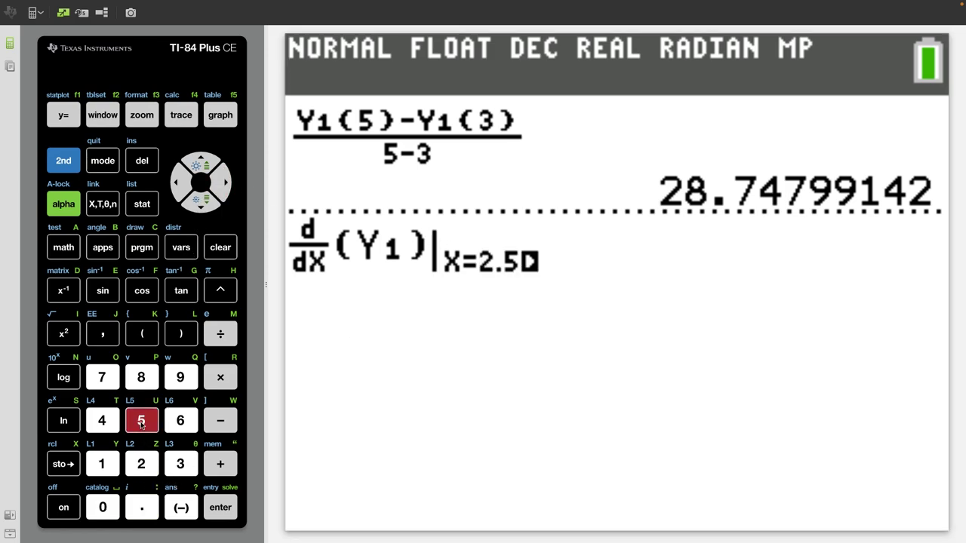
pyautogui.click(226, 508)
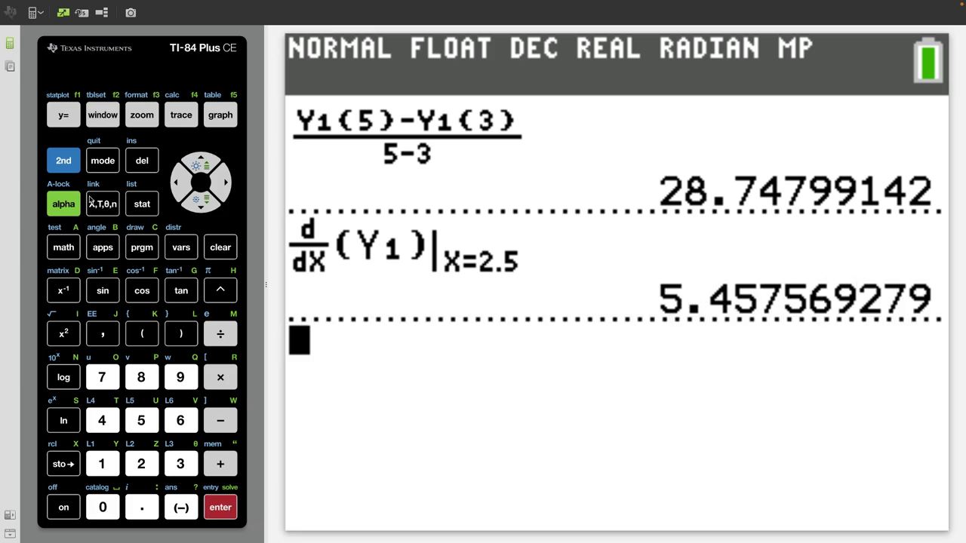
# Step: Check the full-precision Y2 value at X=2.5 in the table, and return to the home screen
pyautogui.click(63, 160)
pyautogui.click(220, 115)
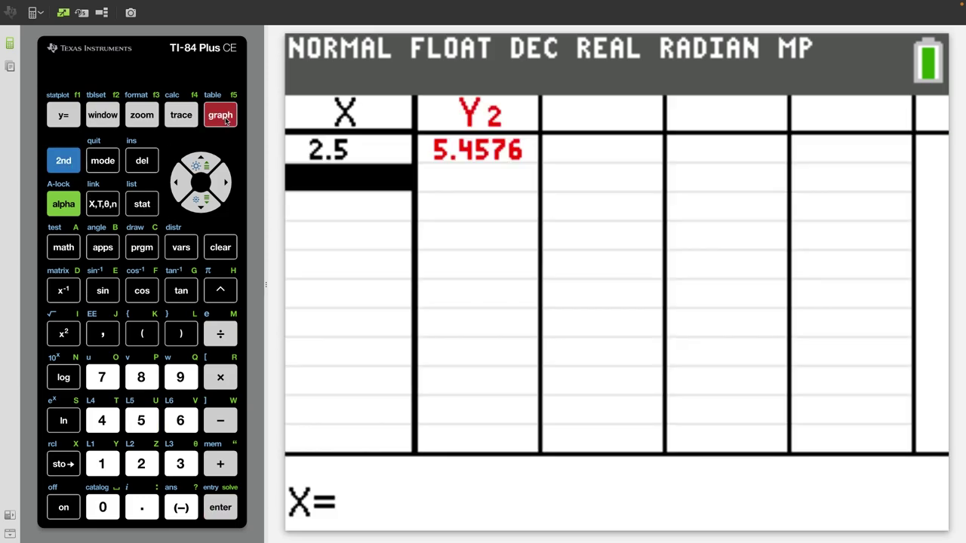
pyautogui.click(202, 165)
pyautogui.click(217, 182)
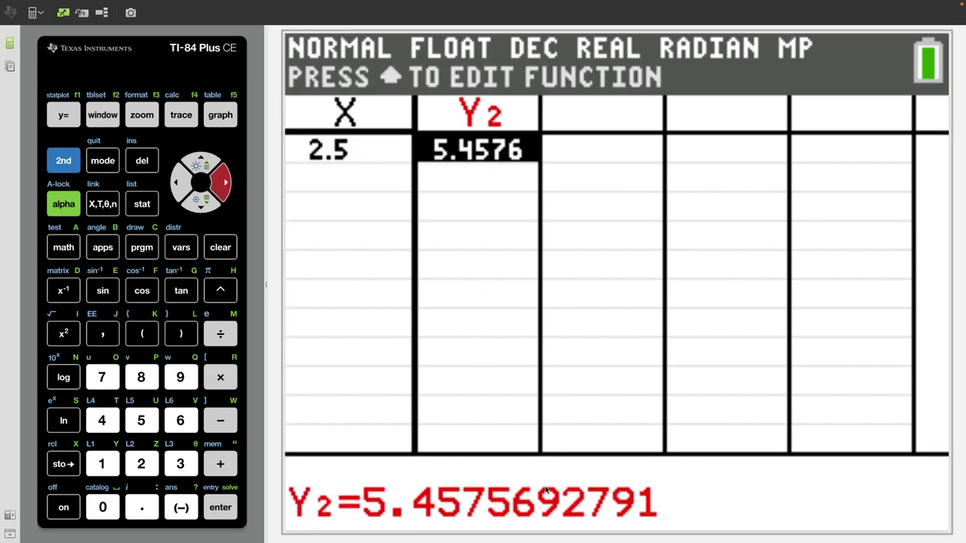
pyautogui.click(68, 168)
pyautogui.click(104, 165)
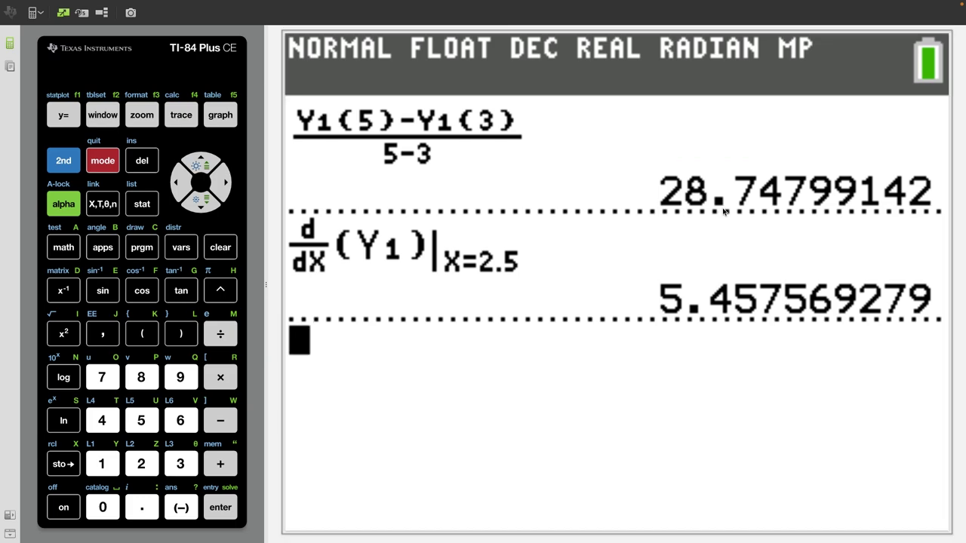
# Step: Clear the home screen and insert a definite integral with lower limit 0 and upper limit 3
pyautogui.click(220, 246)
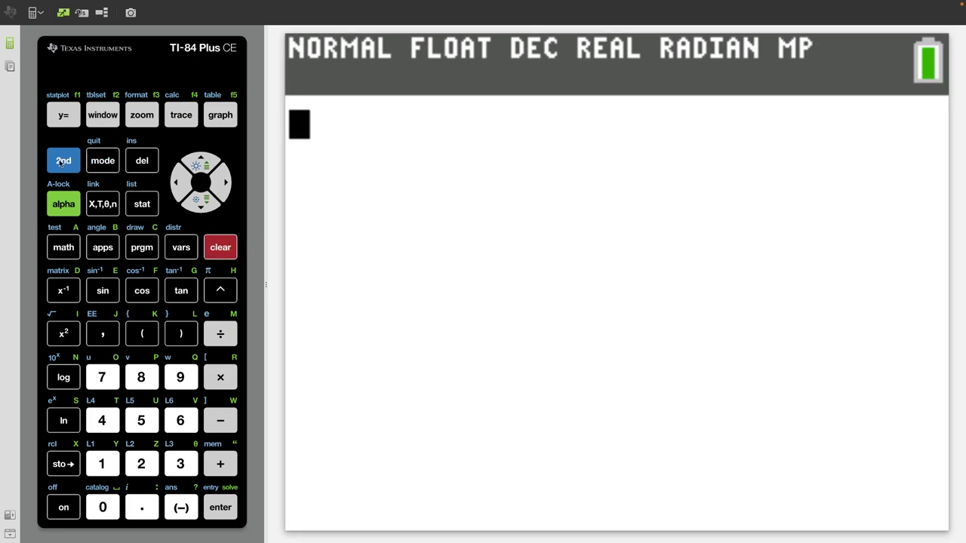
pyautogui.click(57, 240)
pyautogui.click(180, 377)
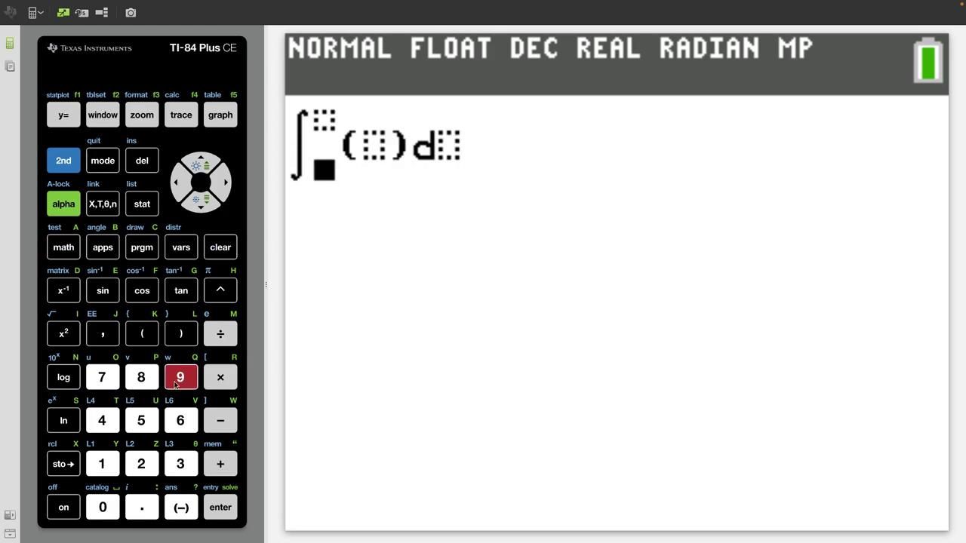
pyautogui.click(108, 507)
pyautogui.click(202, 166)
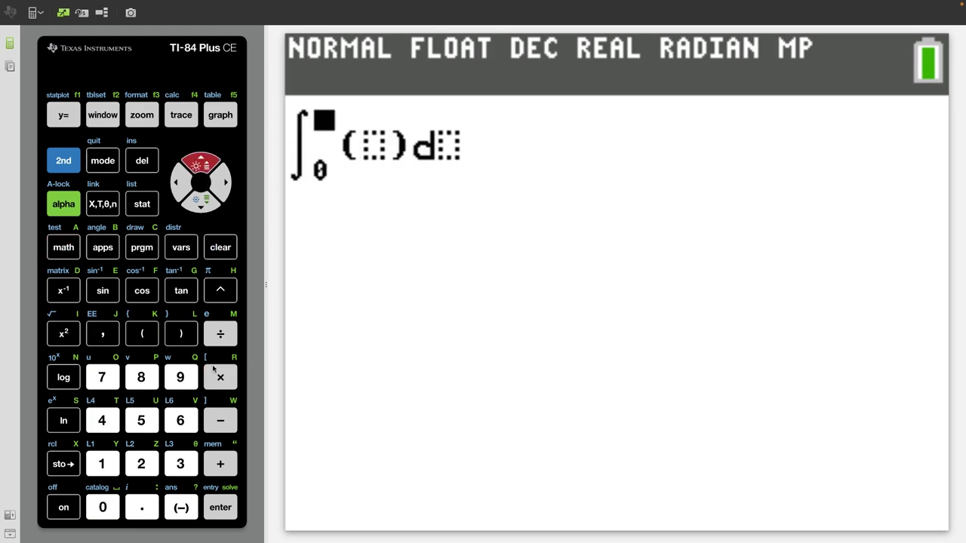
pyautogui.click(181, 463)
pyautogui.click(222, 182)
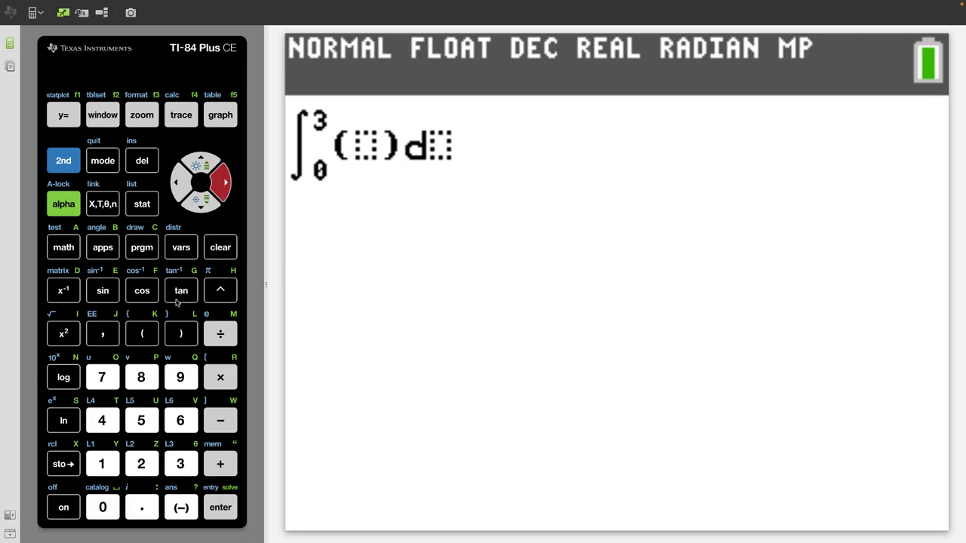
# Step: Enter Y1 as the integrand with X as the integration variable, and evaluate the integral
pyautogui.click(181, 248)
pyautogui.click(224, 183)
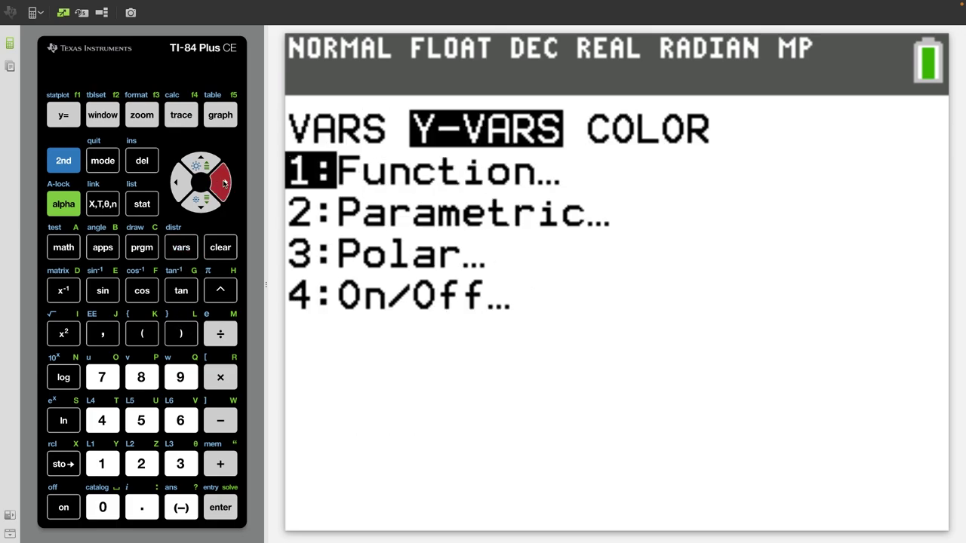
pyautogui.click(104, 466)
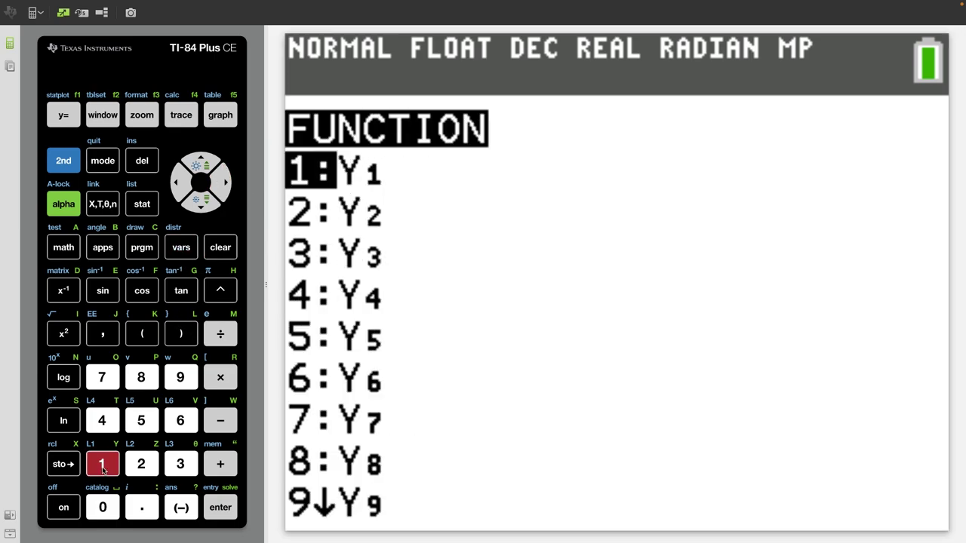
pyautogui.click(103, 466)
pyautogui.click(222, 183)
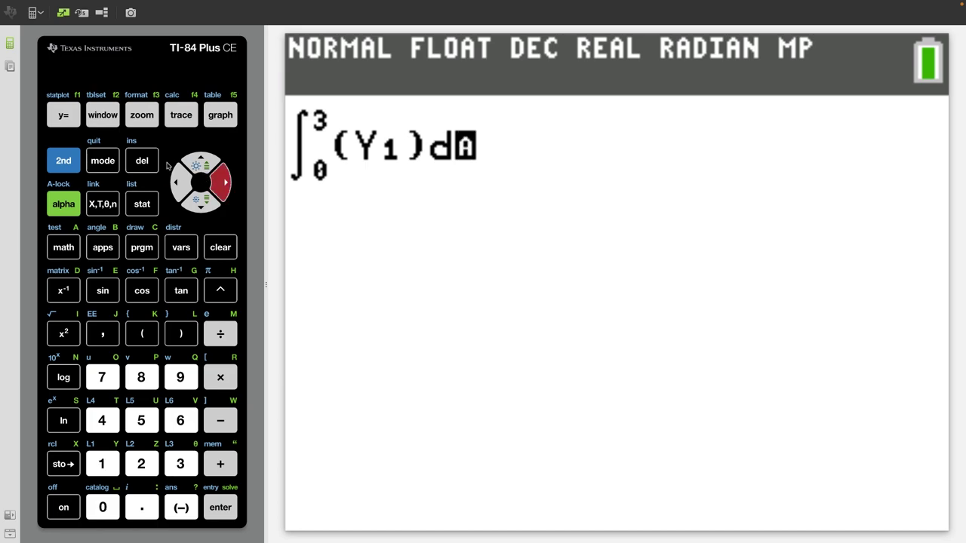
pyautogui.click(103, 204)
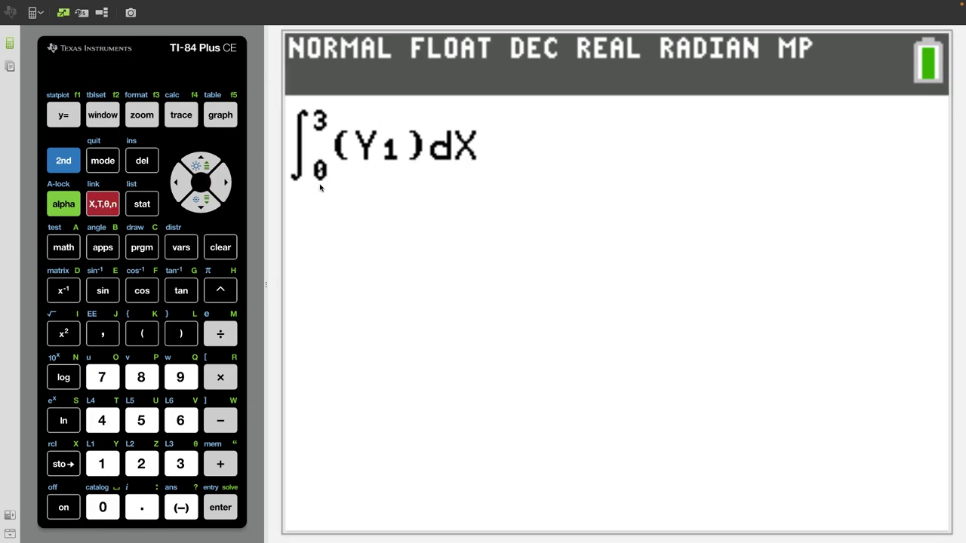
pyautogui.press('Return')
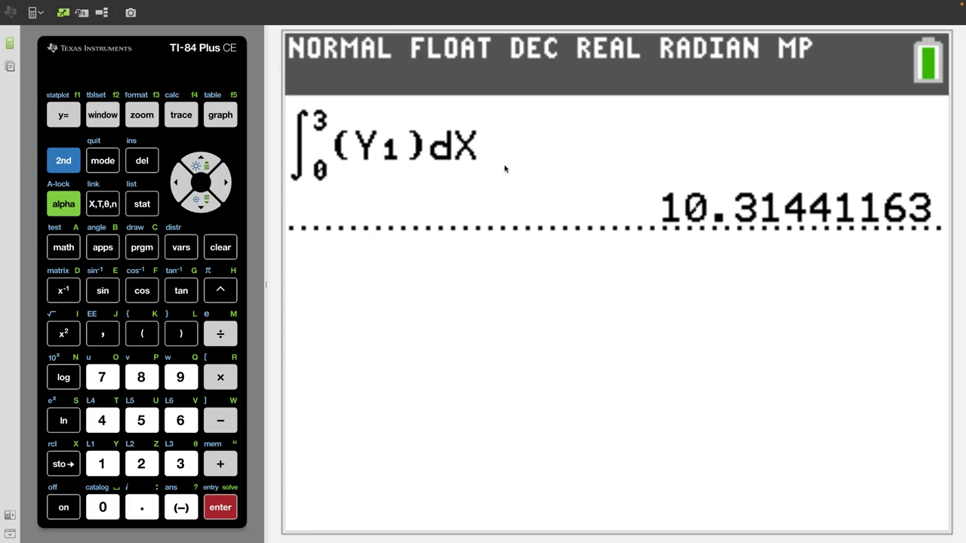
# Step: Switch plotting from Y2 to Y1 in the function editor and graph only Y1
pyautogui.click(102, 159)
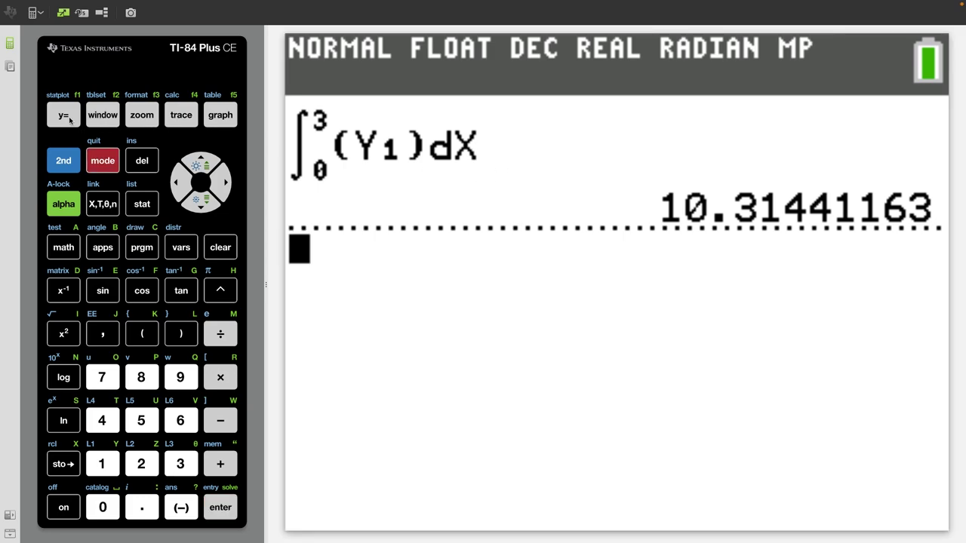
pyautogui.click(67, 117)
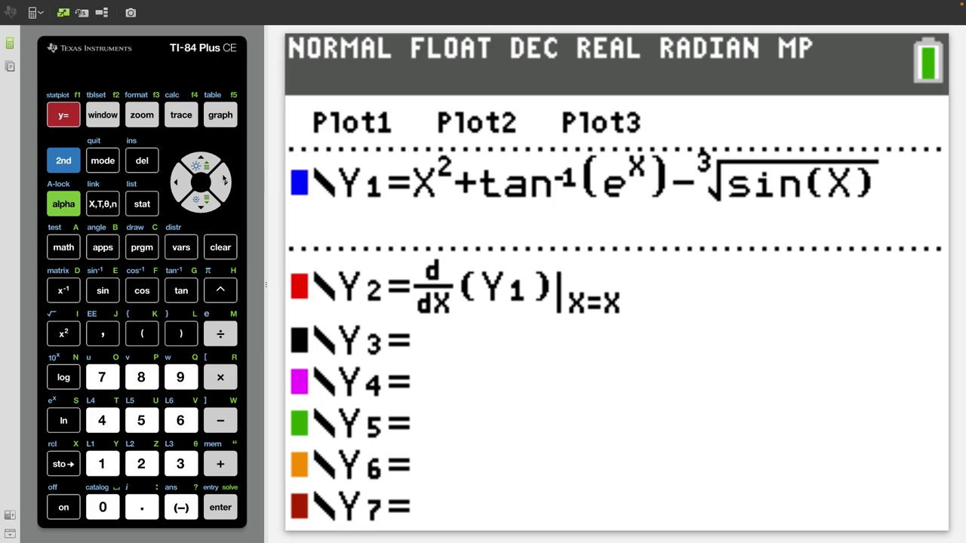
pyautogui.click(180, 183)
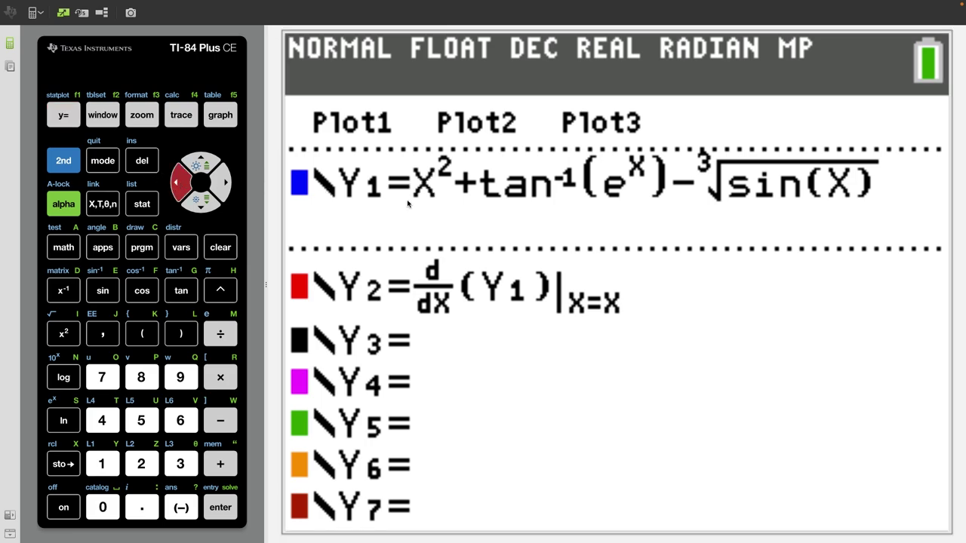
pyautogui.click(226, 509)
pyautogui.click(202, 203)
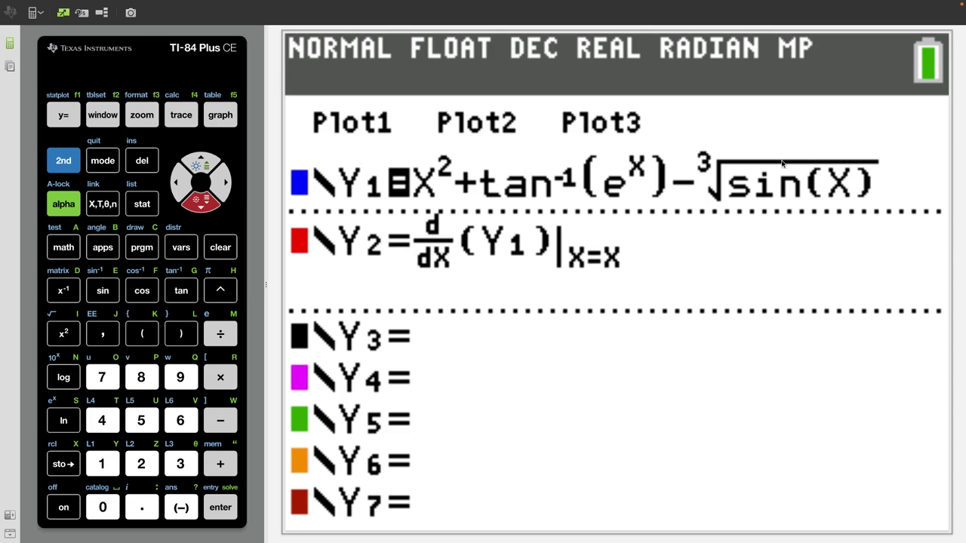
pyautogui.click(220, 114)
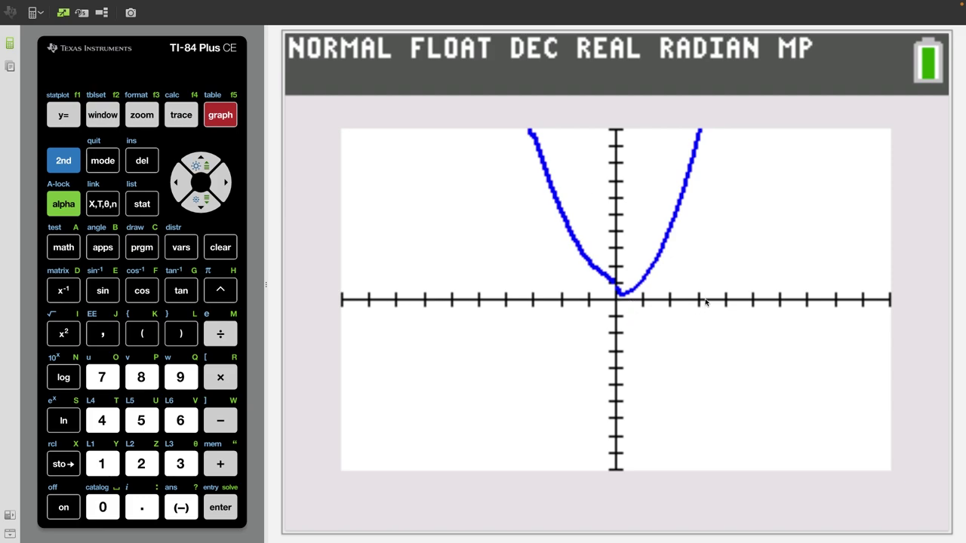
# Step: Calculate the integral of Y1 from 0 to 3 on the graph, and return to the home screen to compare
pyautogui.click(73, 165)
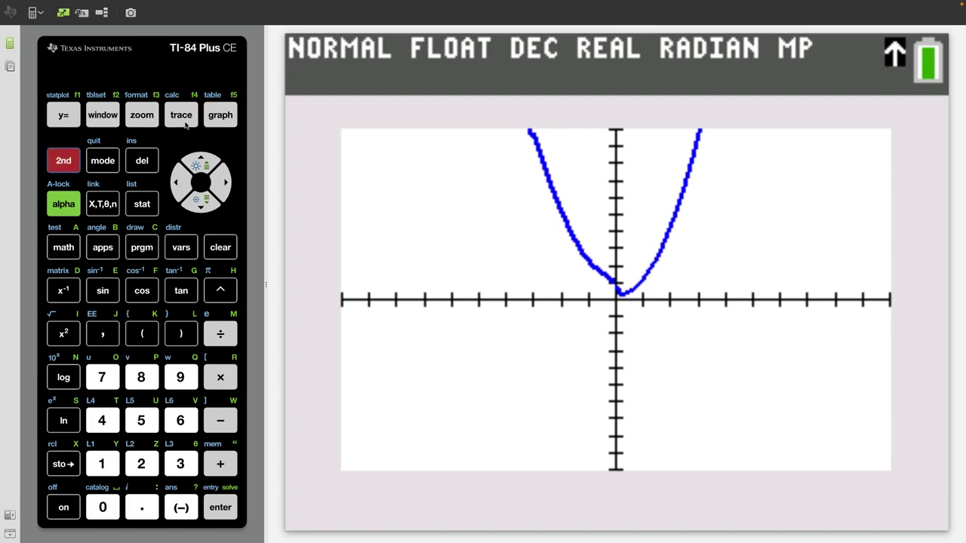
pyautogui.click(184, 122)
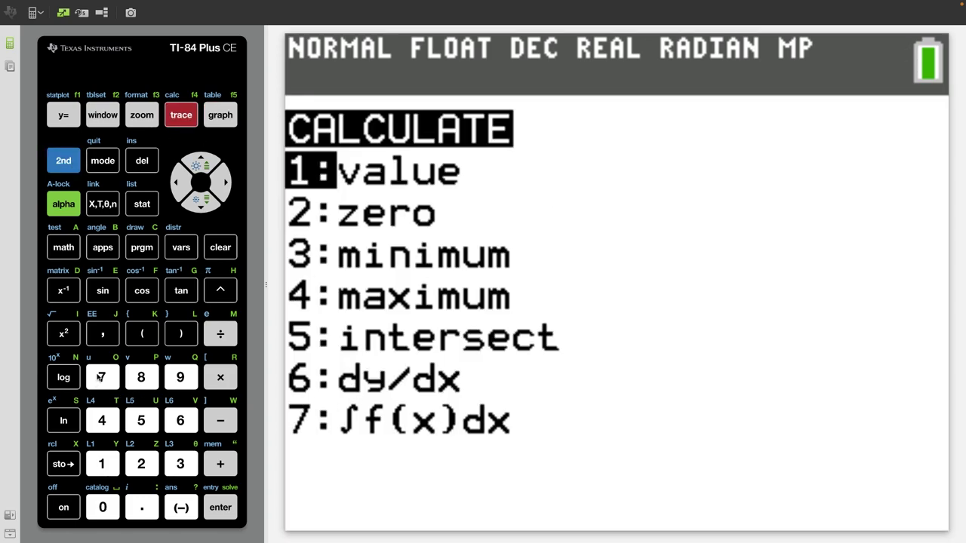
pyautogui.click(101, 377)
pyautogui.click(104, 510)
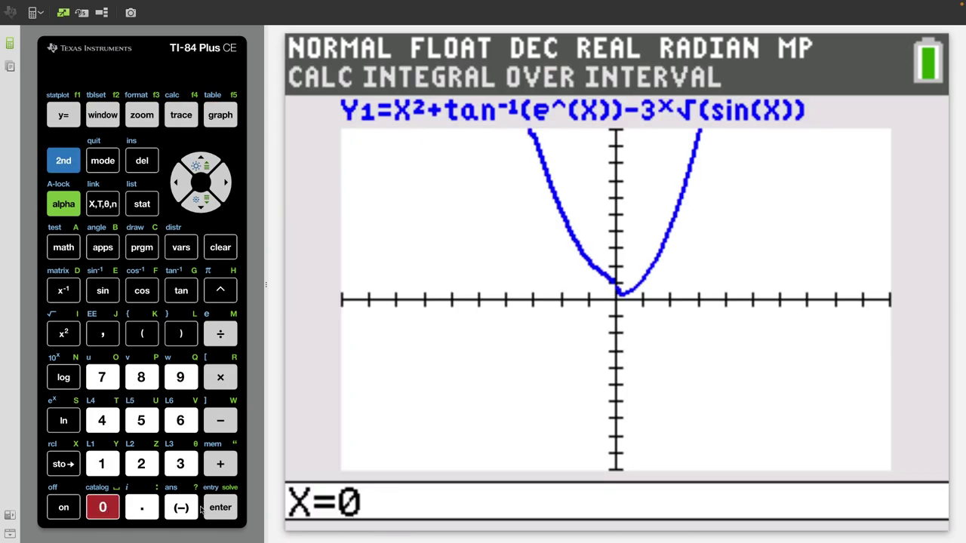
pyautogui.click(219, 507)
pyautogui.click(187, 468)
pyautogui.click(219, 506)
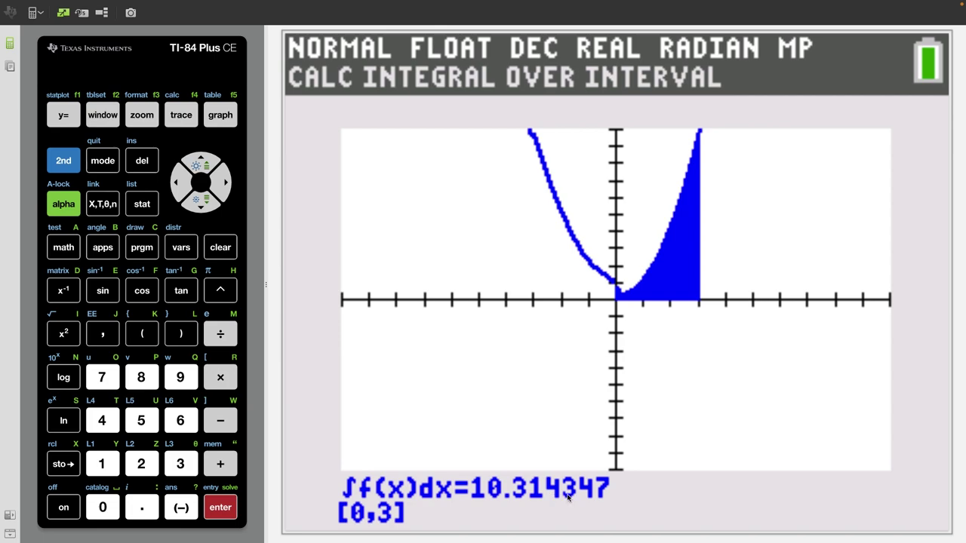
pyautogui.click(70, 167)
pyautogui.click(103, 160)
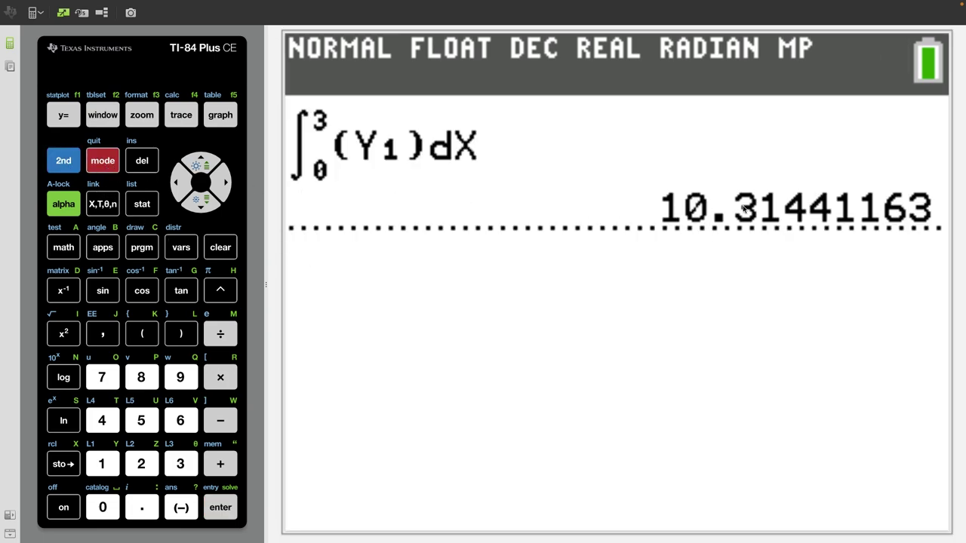
# Step: Calculate dy/dx of Y1 at X=2.5 on the graph
pyautogui.click(70, 163)
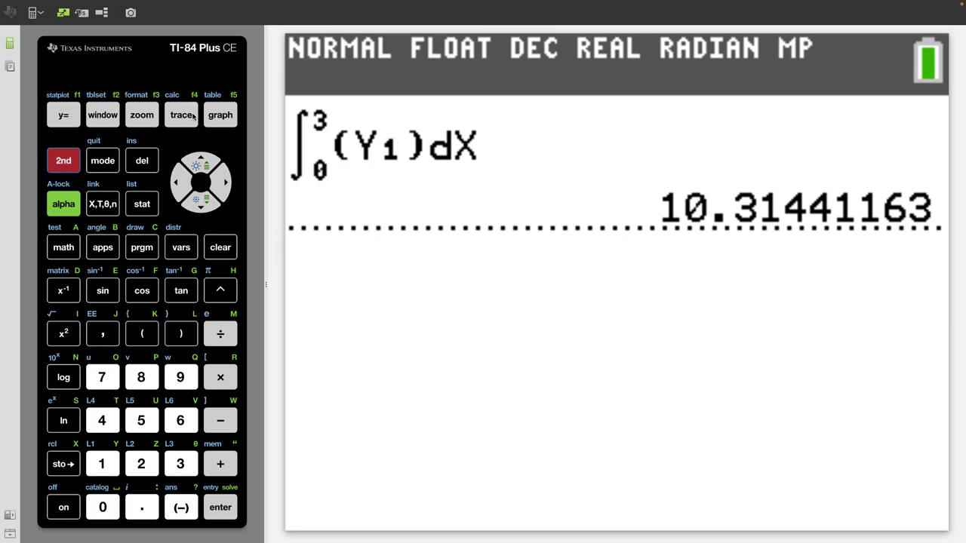
pyautogui.click(192, 116)
pyautogui.click(187, 420)
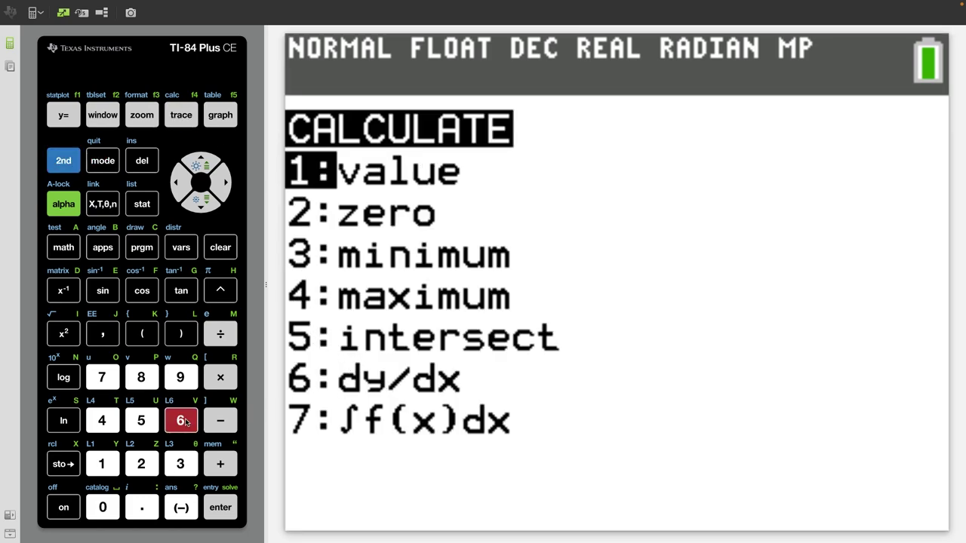
pyautogui.click(142, 466)
pyautogui.click(142, 507)
pyautogui.click(141, 420)
pyautogui.click(221, 508)
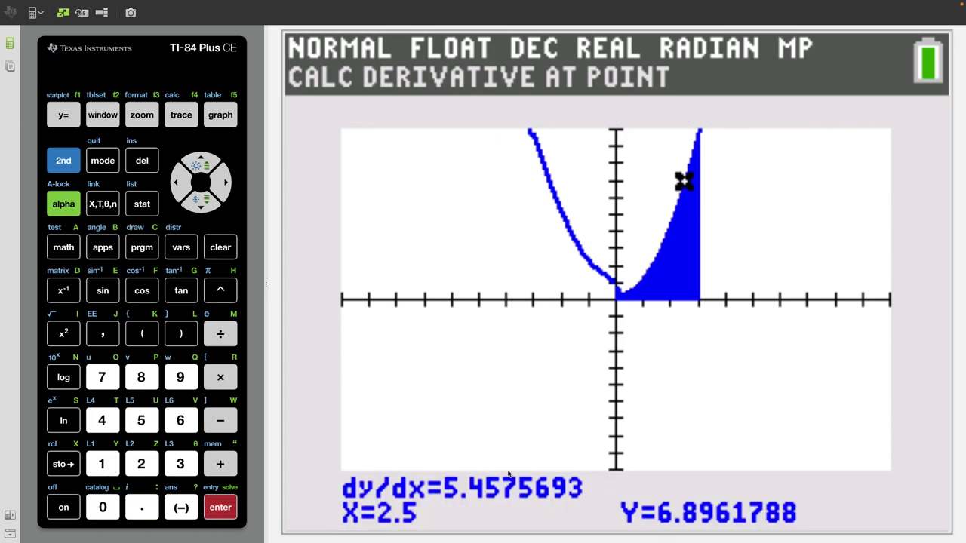
# Step: View the table of Y1 values, and reopen the function editor
pyautogui.click(73, 160)
pyautogui.click(225, 116)
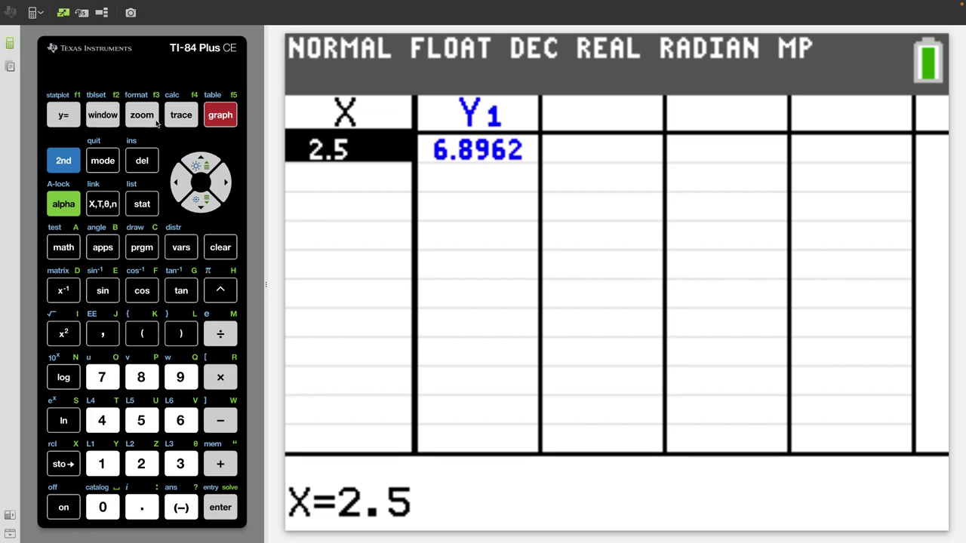
pyautogui.click(64, 117)
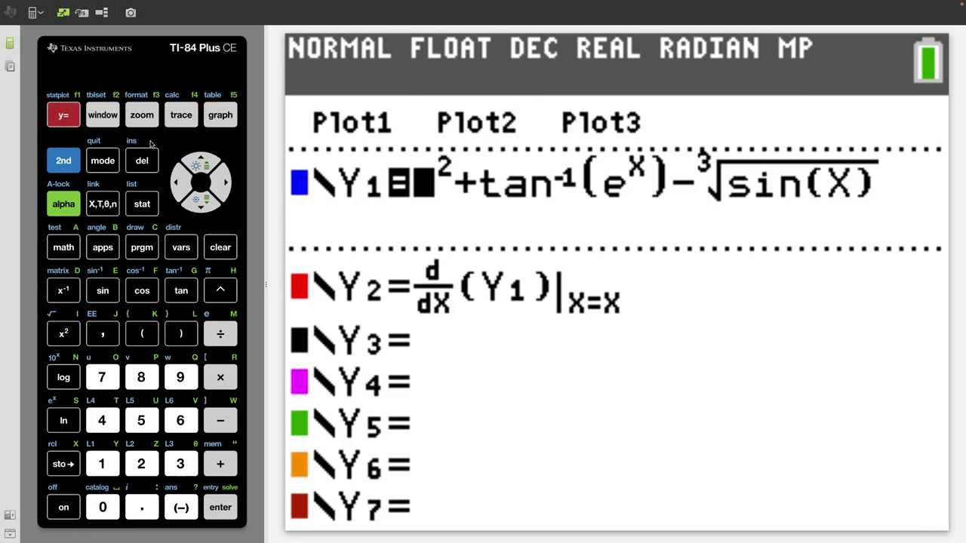
# Step: Turn Y2 plotting back on in the function editor and view the table of Y1 and Y2 values
pyautogui.click(200, 203)
pyautogui.click(223, 504)
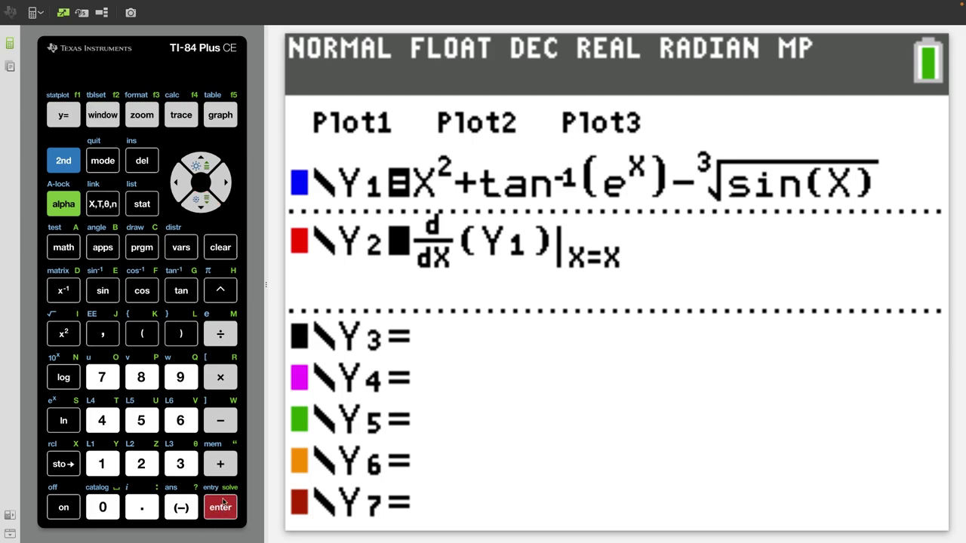
pyautogui.click(74, 168)
pyautogui.click(226, 121)
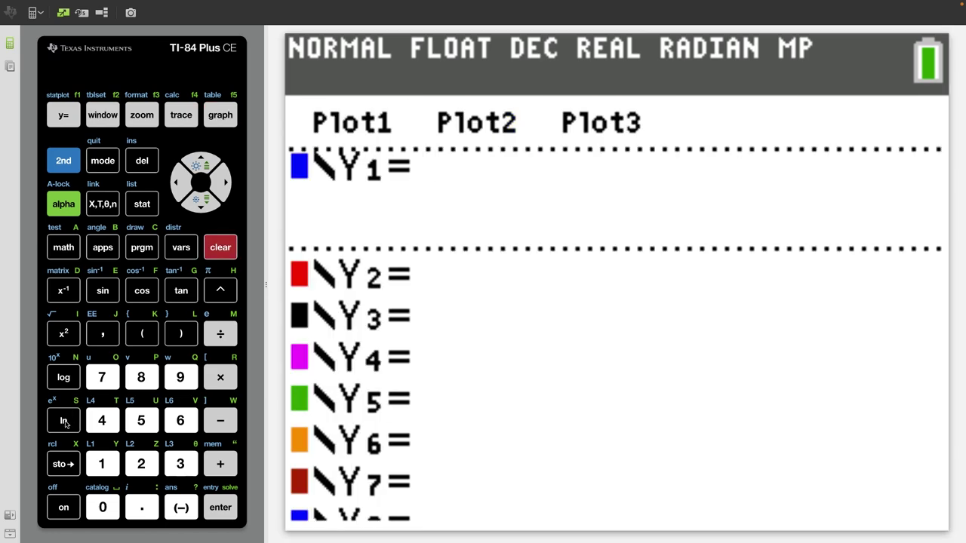
# Step: Define Y1=ln(X and Y2=X-3, and graph both functions with the ZStandard window
pyautogui.click(65, 421)
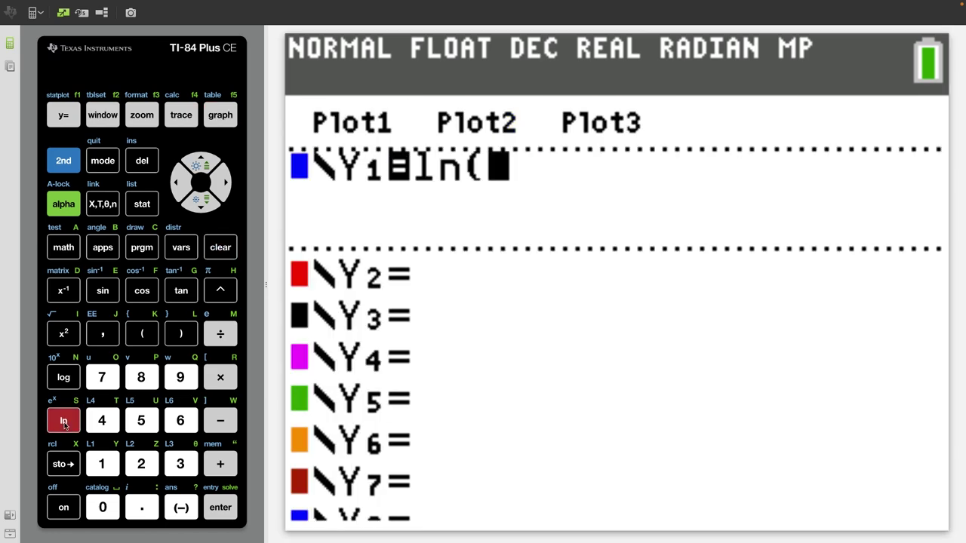
pyautogui.click(104, 205)
pyautogui.click(201, 202)
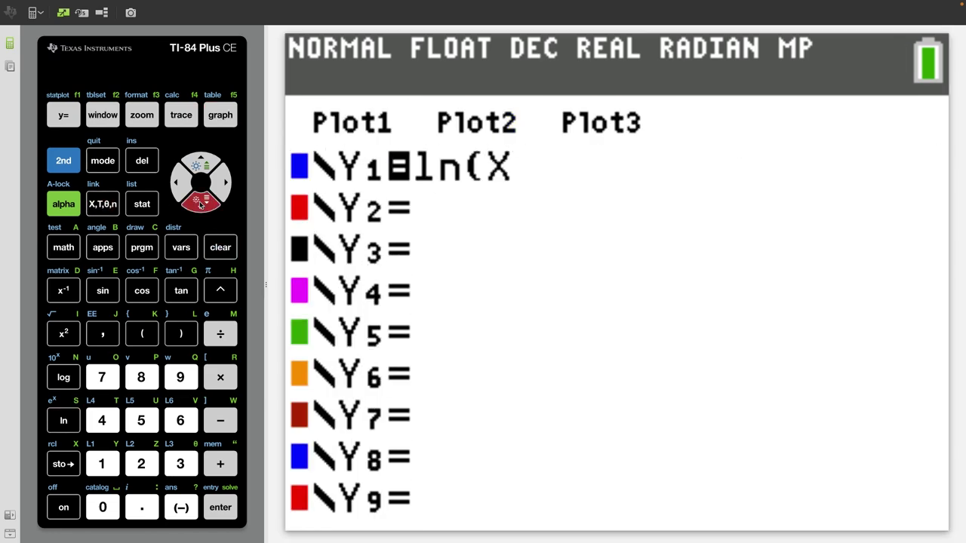
pyautogui.click(103, 205)
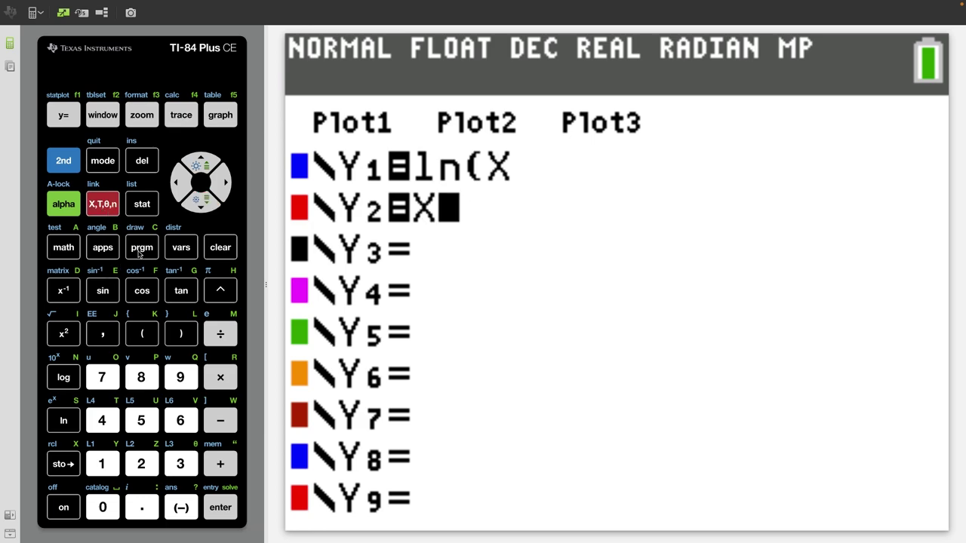
pyautogui.click(229, 426)
pyautogui.click(180, 463)
pyautogui.click(141, 115)
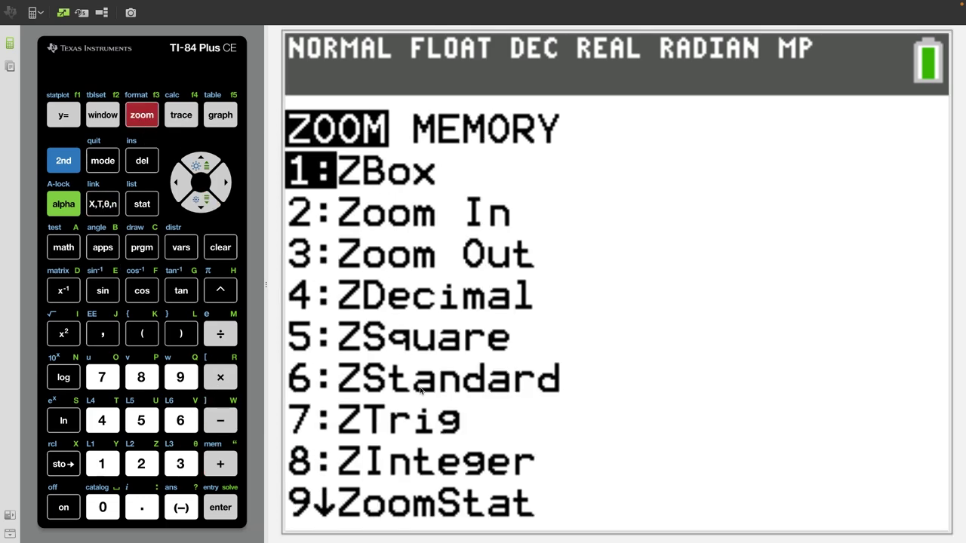
pyautogui.click(192, 425)
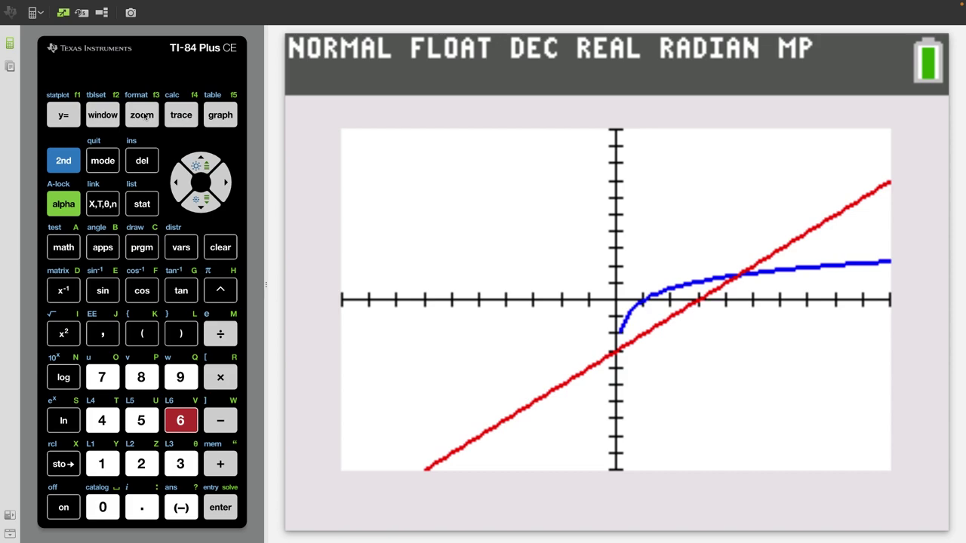
# Step: Zoom with ZBox around both intersections, with opposite corners at about X=0, Y=-3.9 and X=5.23, Y=1.83
pyautogui.click(144, 116)
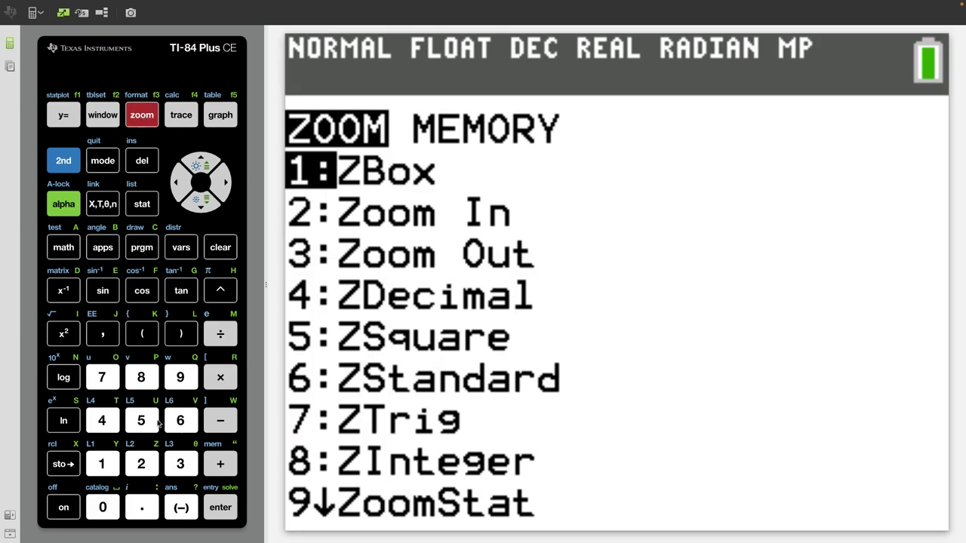
pyautogui.click(113, 463)
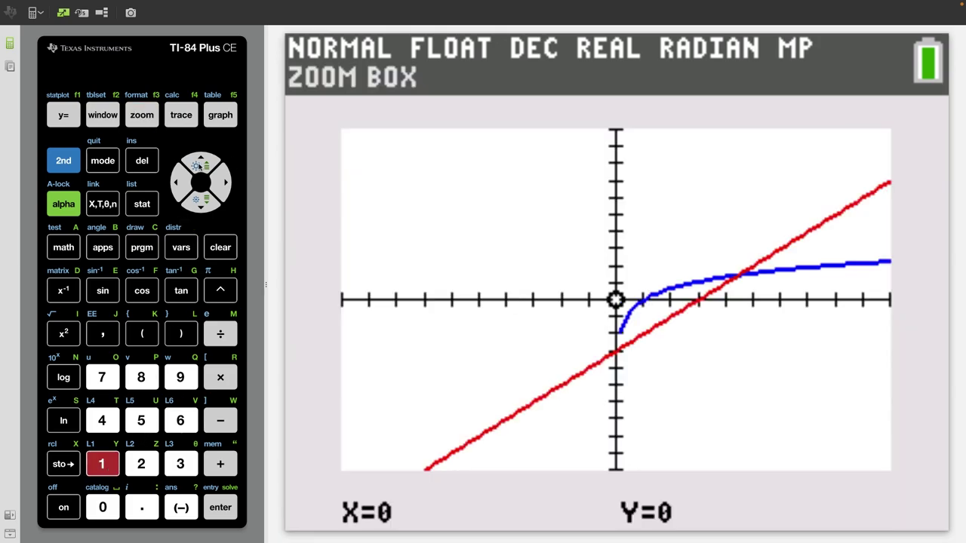
pyautogui.click(198, 165)
pyautogui.click(200, 205)
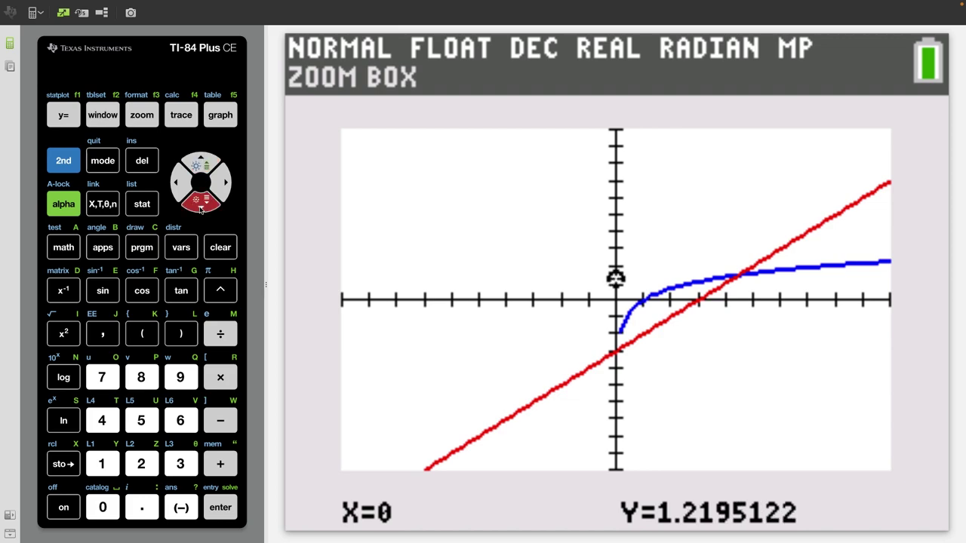
pyautogui.click(200, 205)
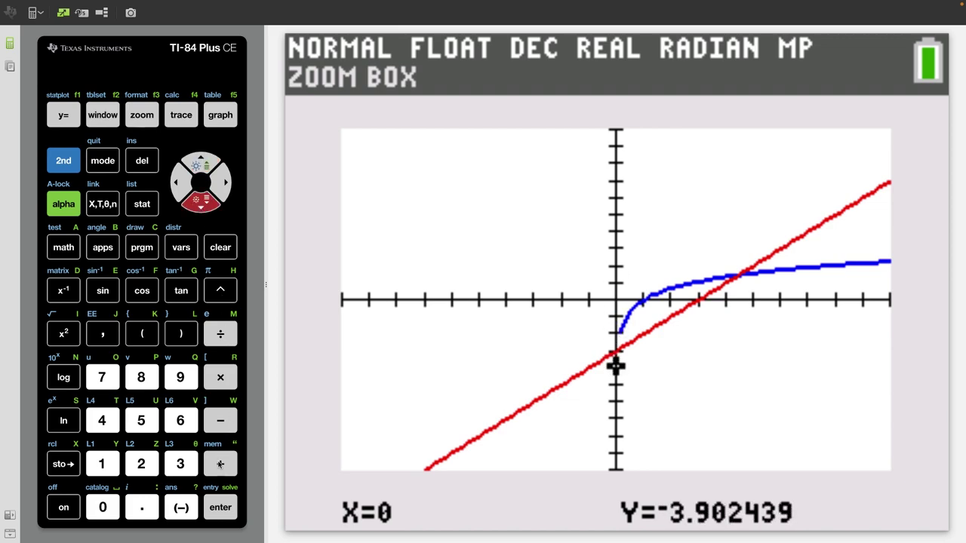
pyautogui.click(222, 507)
pyautogui.click(203, 163)
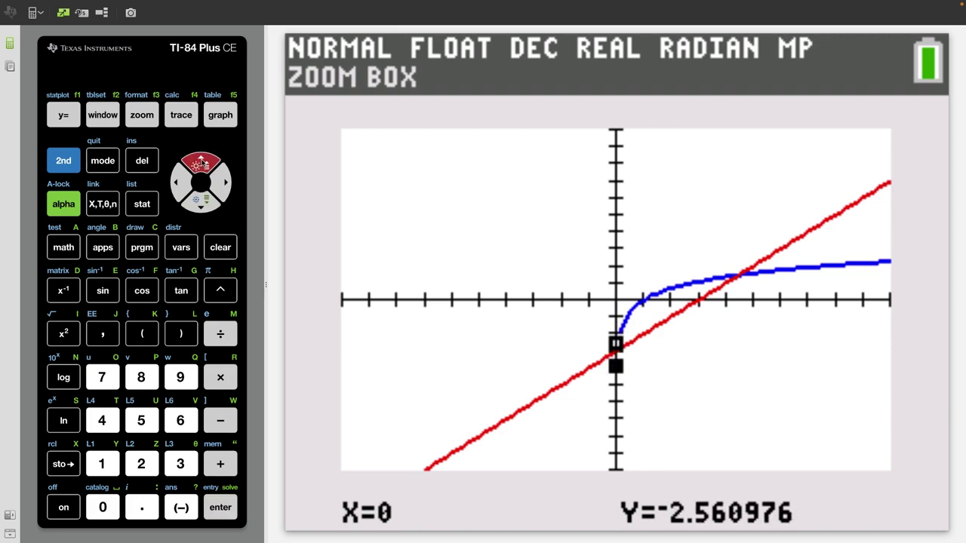
pyautogui.click(221, 183)
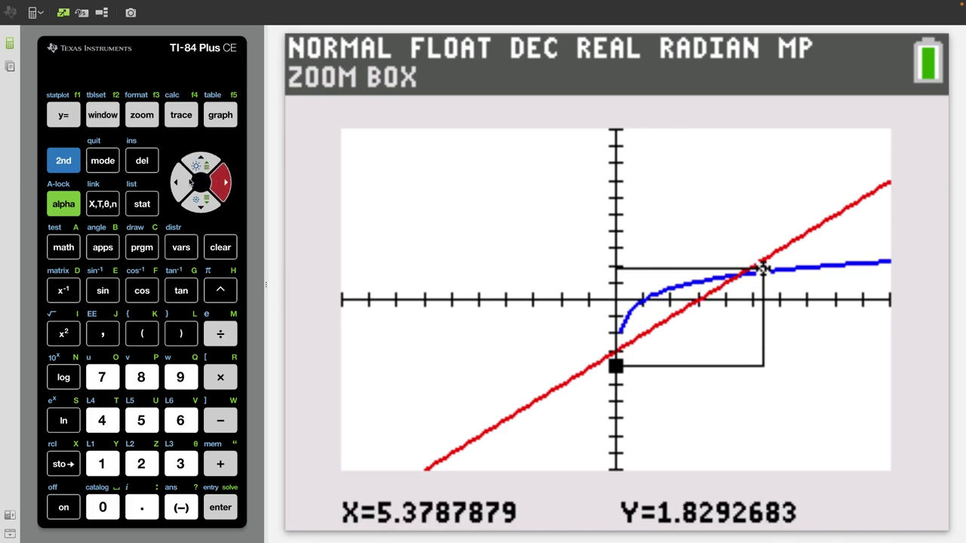
pyautogui.click(192, 183)
pyautogui.click(192, 182)
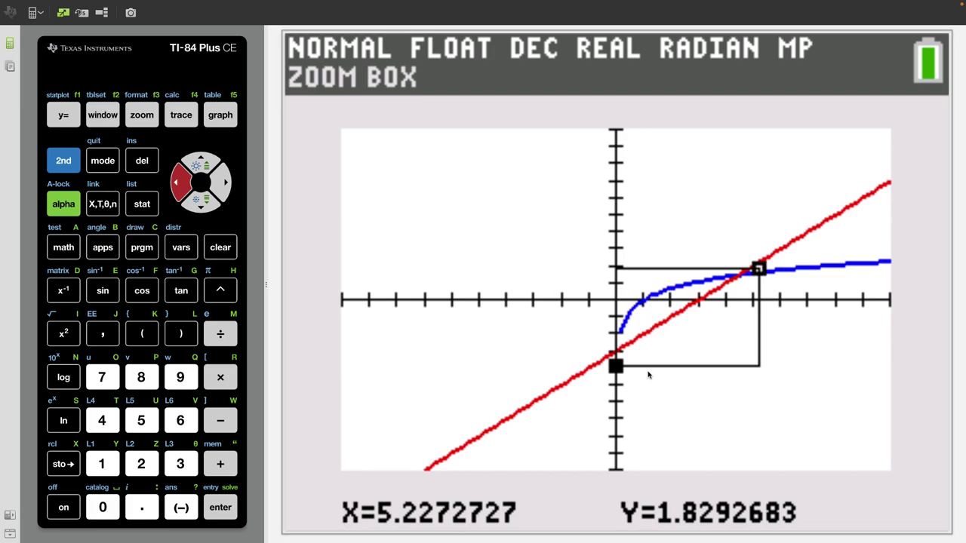
pyautogui.click(220, 508)
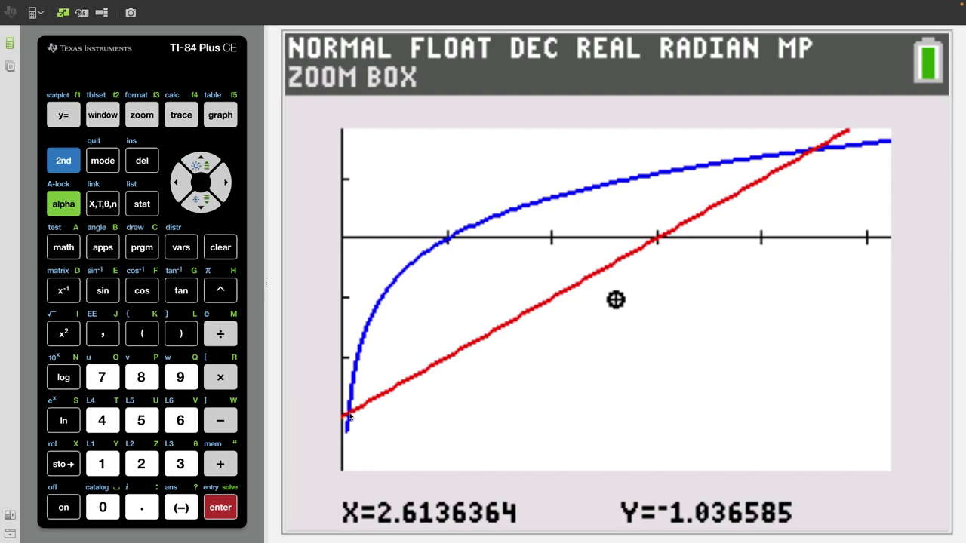
# Step: Calculate the intersection of Y1 and Y2 near X=0 on the graph, placing the guess close to that crossing
pyautogui.click(63, 161)
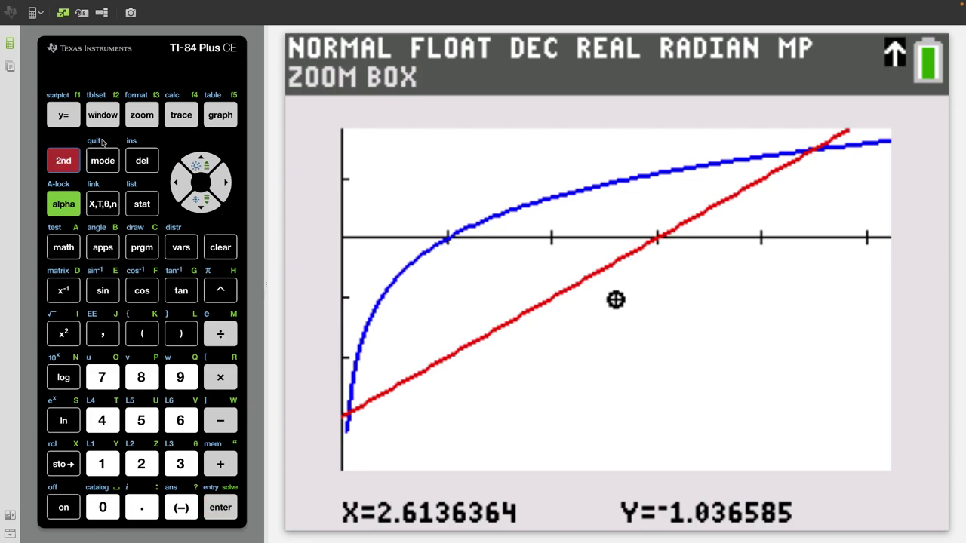
pyautogui.click(185, 111)
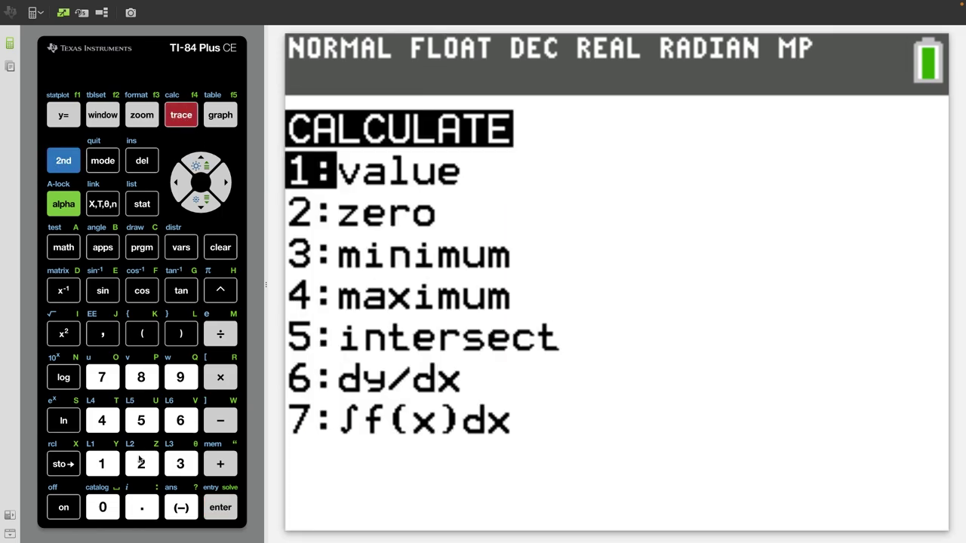
pyautogui.click(139, 421)
pyautogui.click(178, 185)
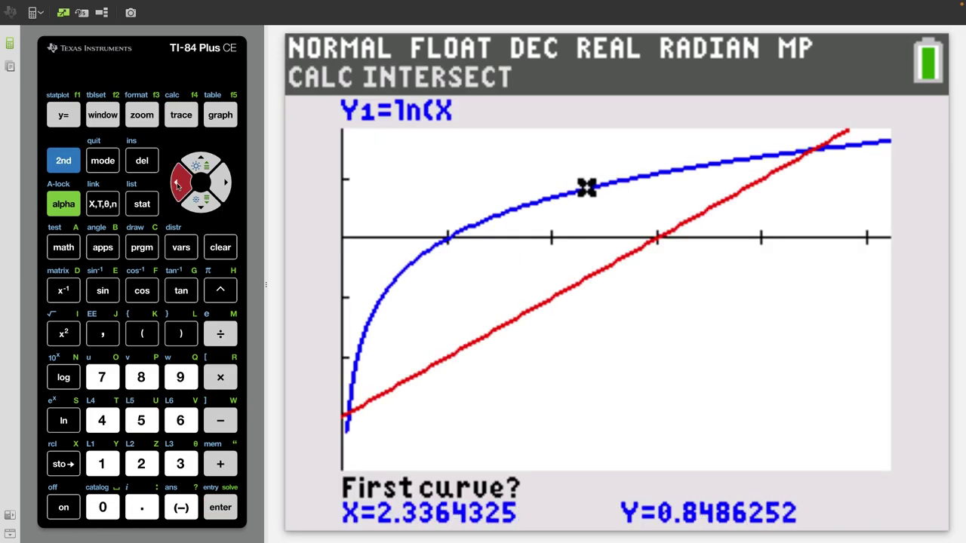
pyautogui.moveTo(177, 185); pyautogui.dragTo(178, 185)
pyautogui.click(218, 181)
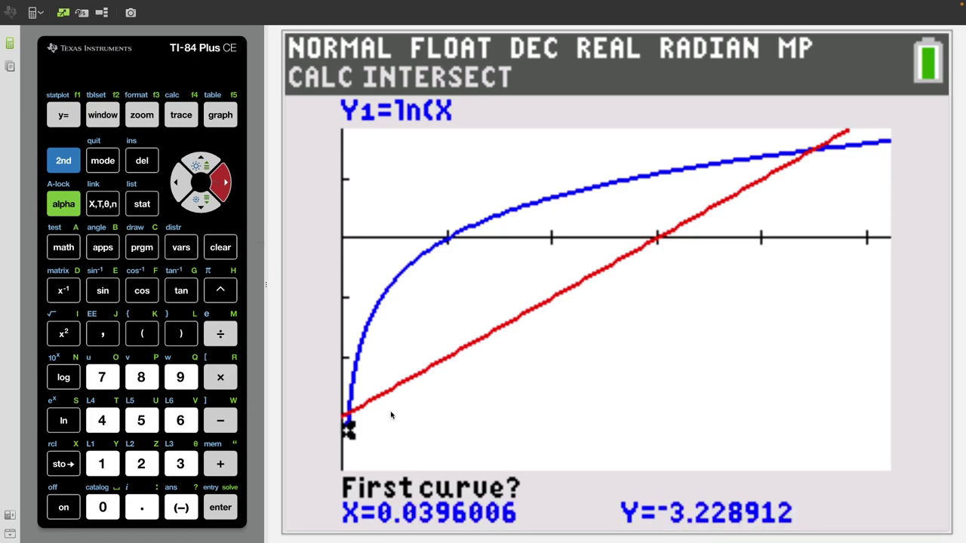
pyautogui.click(227, 509)
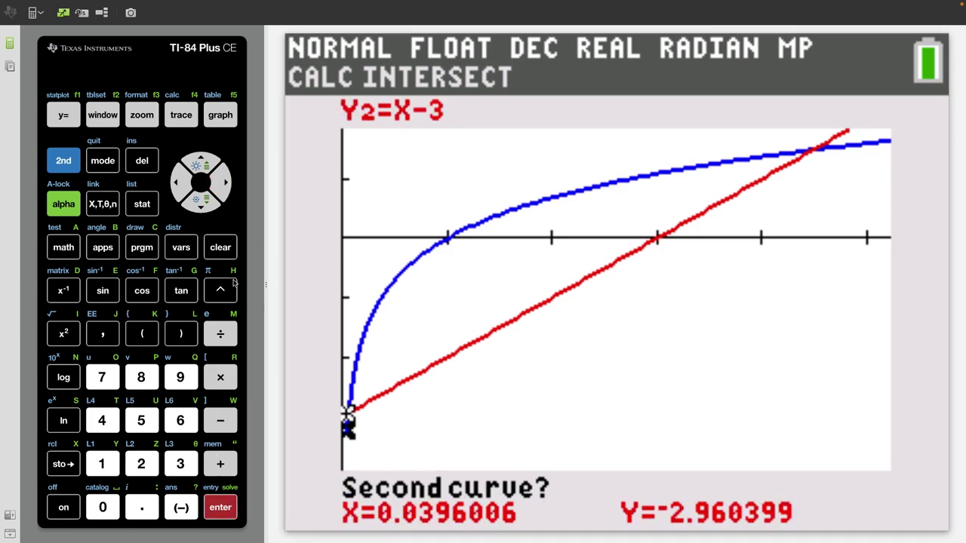
pyautogui.click(220, 185)
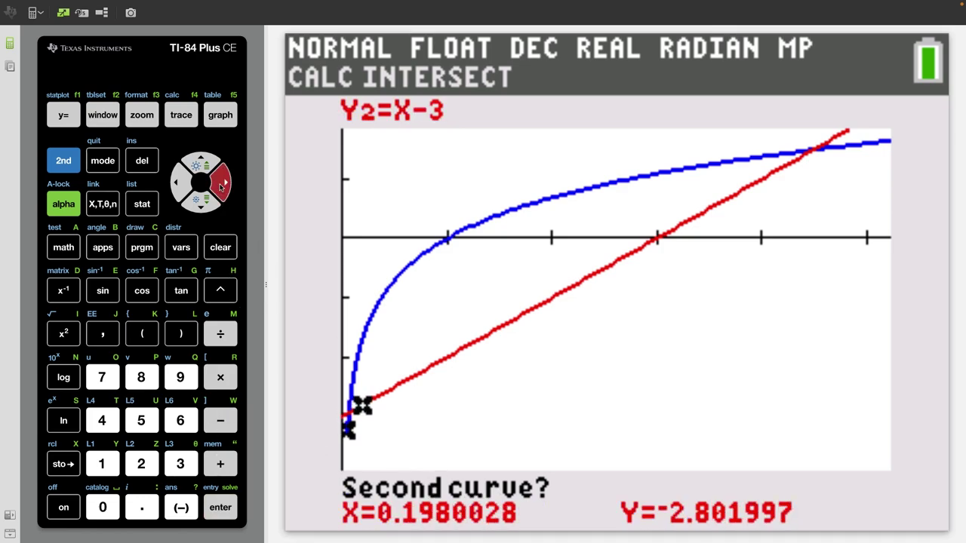
pyautogui.click(224, 512)
pyautogui.click(225, 512)
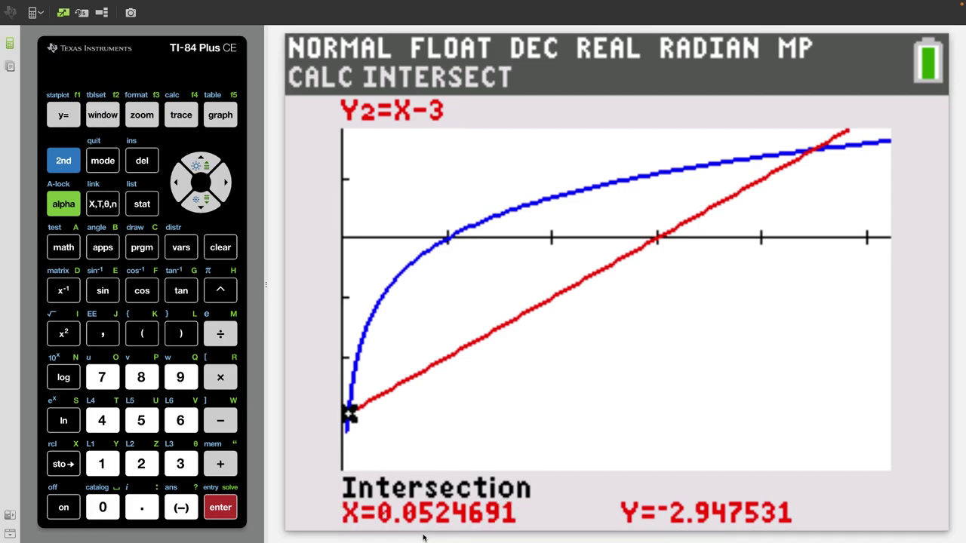
# Step: Return to the home screen and recall the intersection's X-value with Ans
pyautogui.click(64, 161)
pyautogui.click(103, 160)
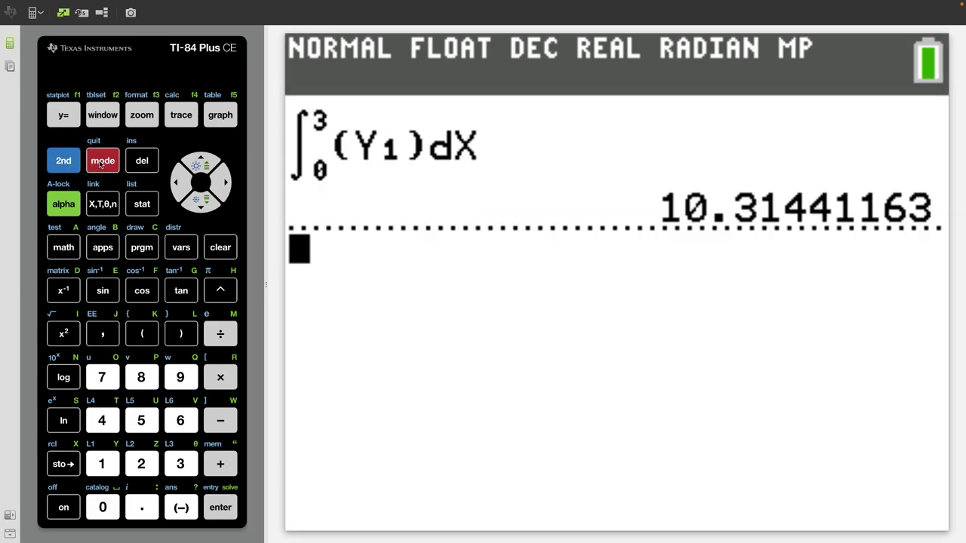
pyautogui.click(64, 161)
pyautogui.click(181, 508)
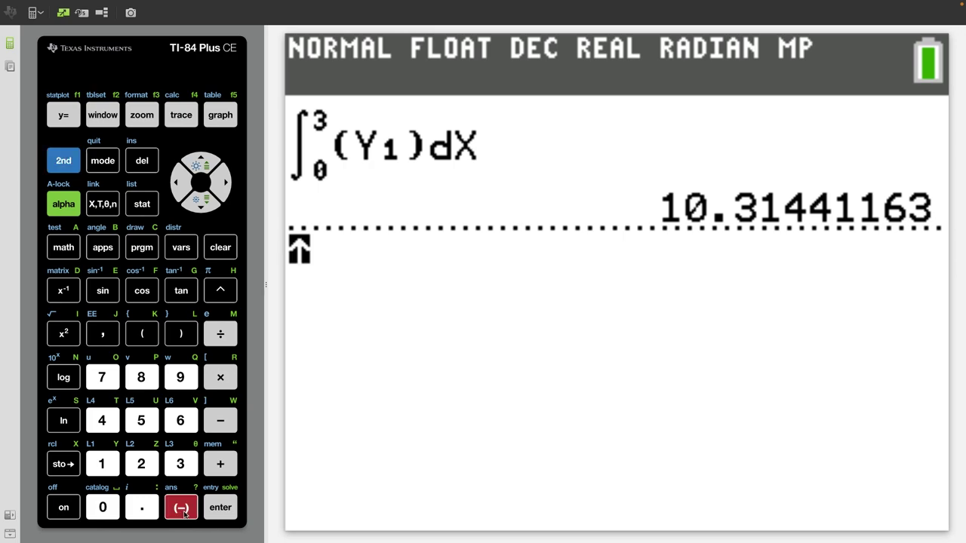
pyautogui.click(221, 507)
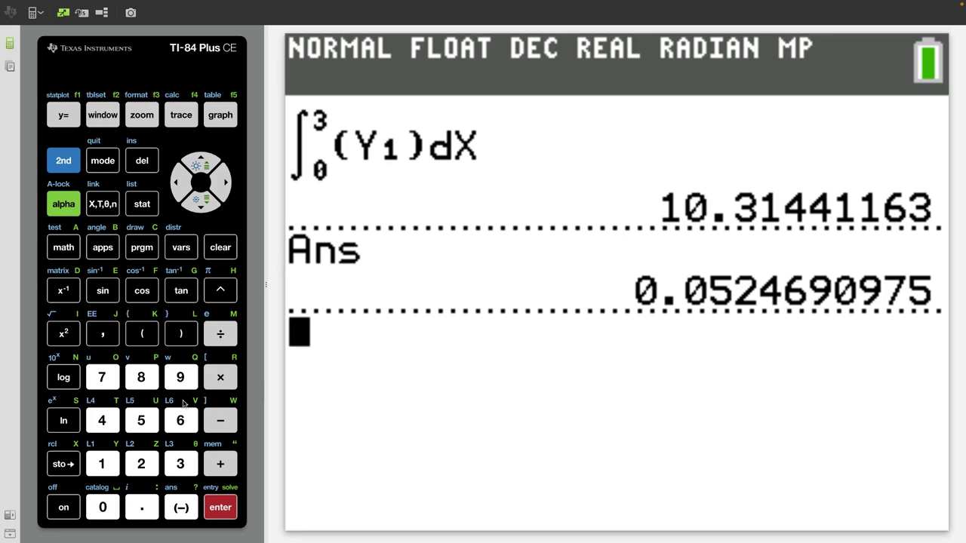
# Step: Store the recalled X-value in the variable A
pyautogui.click(65, 464)
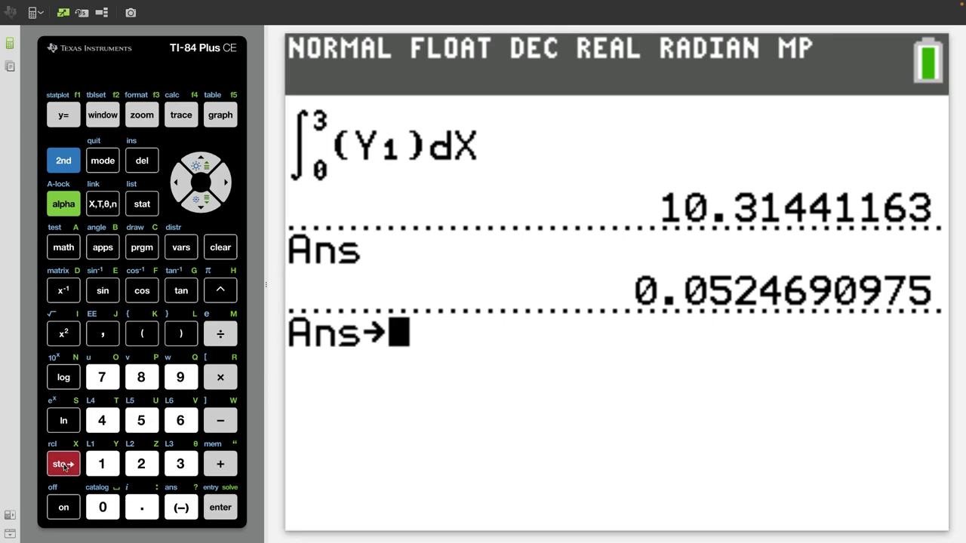
pyautogui.click(69, 206)
pyautogui.click(68, 246)
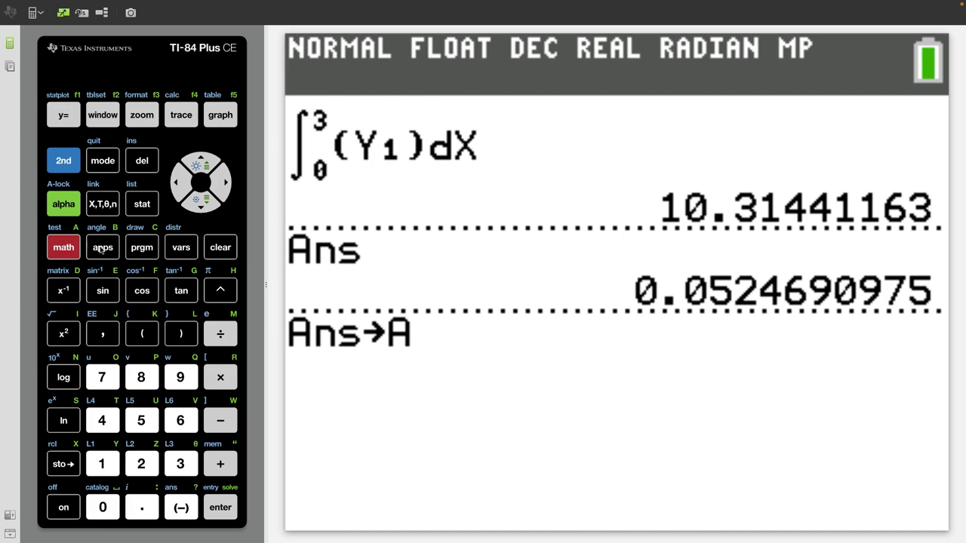
pyautogui.click(227, 507)
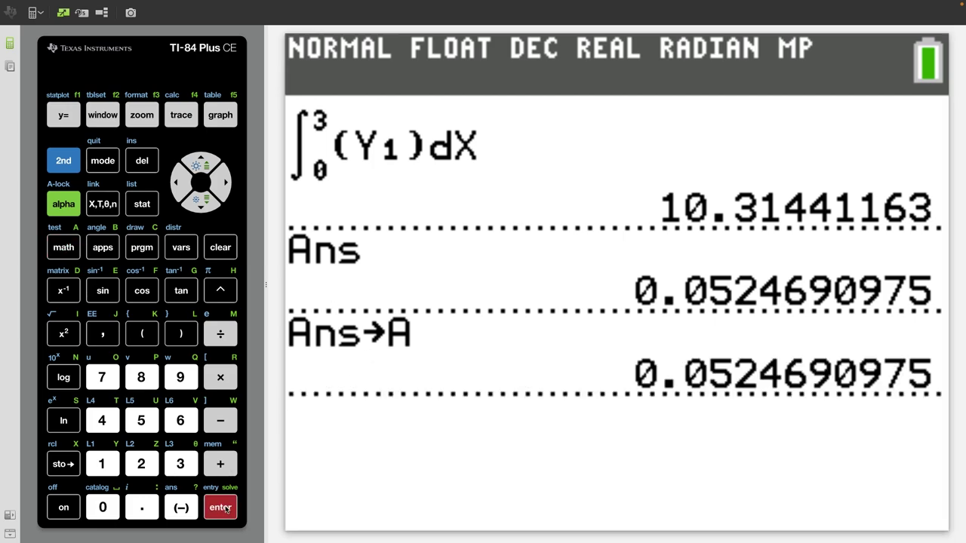
# Step: Evaluate A+1 on the home screen to use the stored value in a calculation
pyautogui.click(67, 207)
pyautogui.click(66, 246)
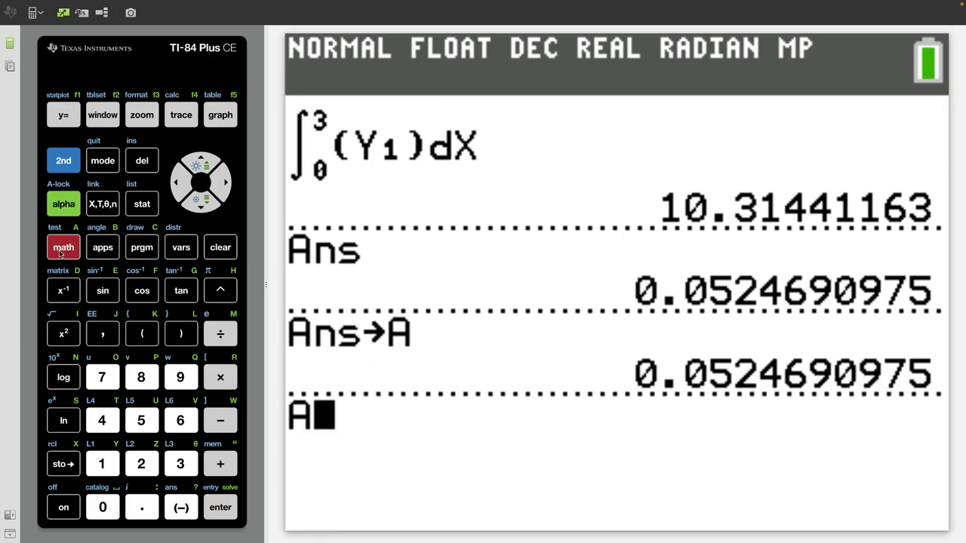
pyautogui.click(218, 466)
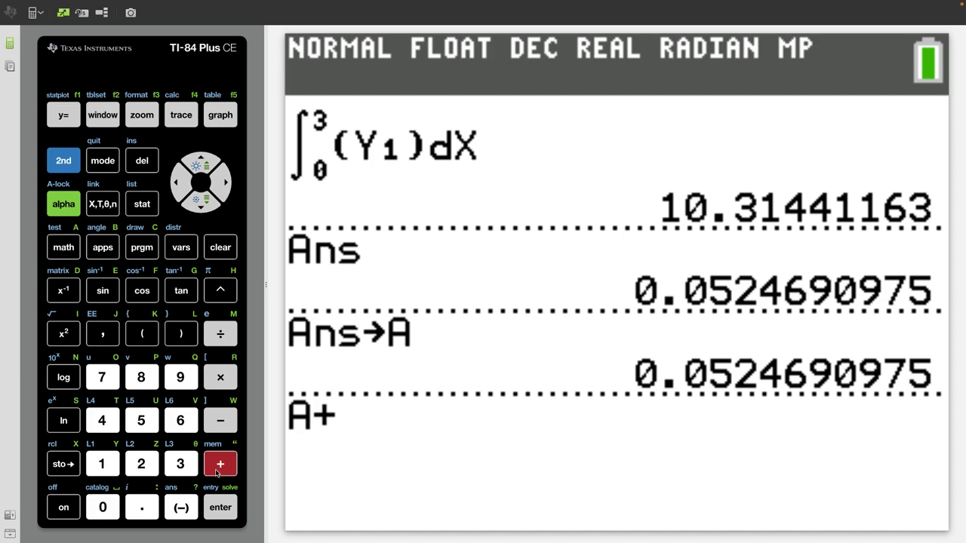
pyautogui.click(113, 471)
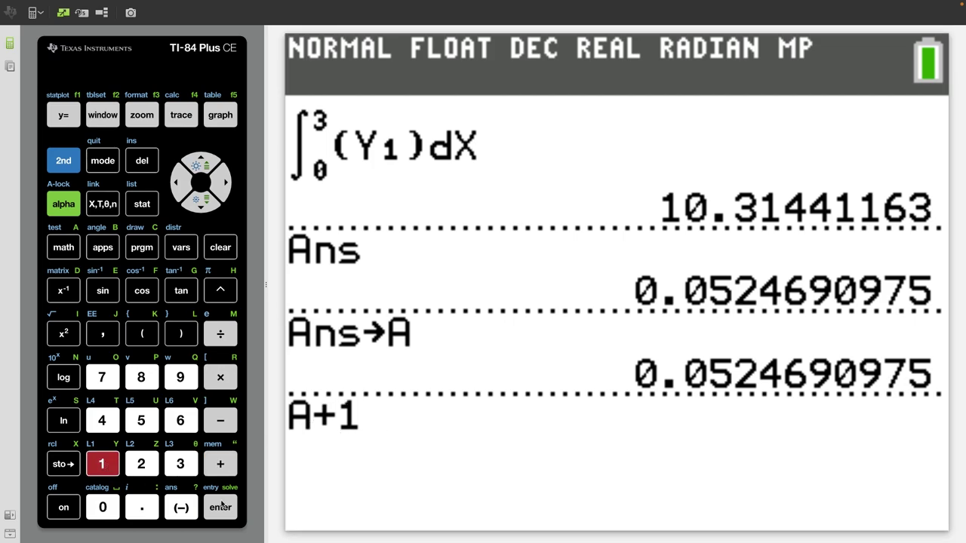
pyautogui.click(222, 507)
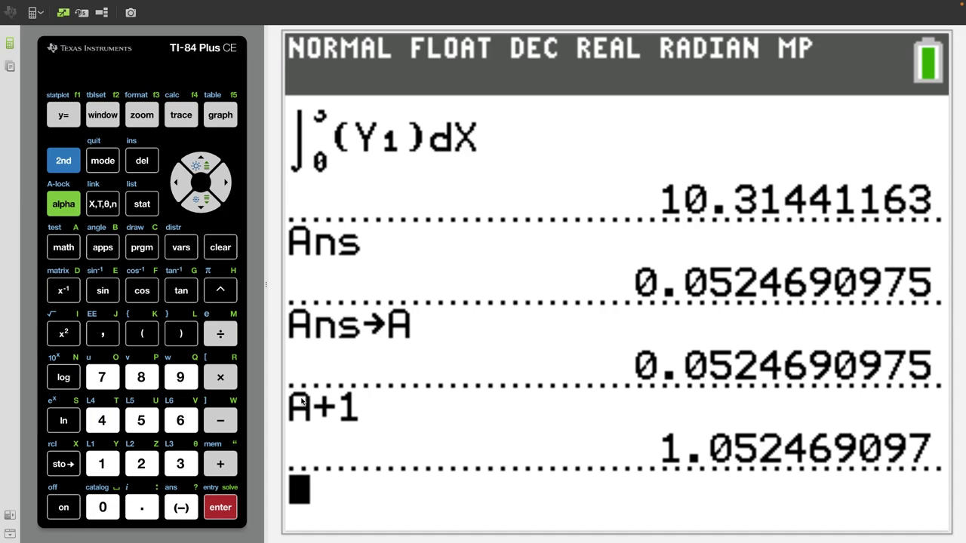
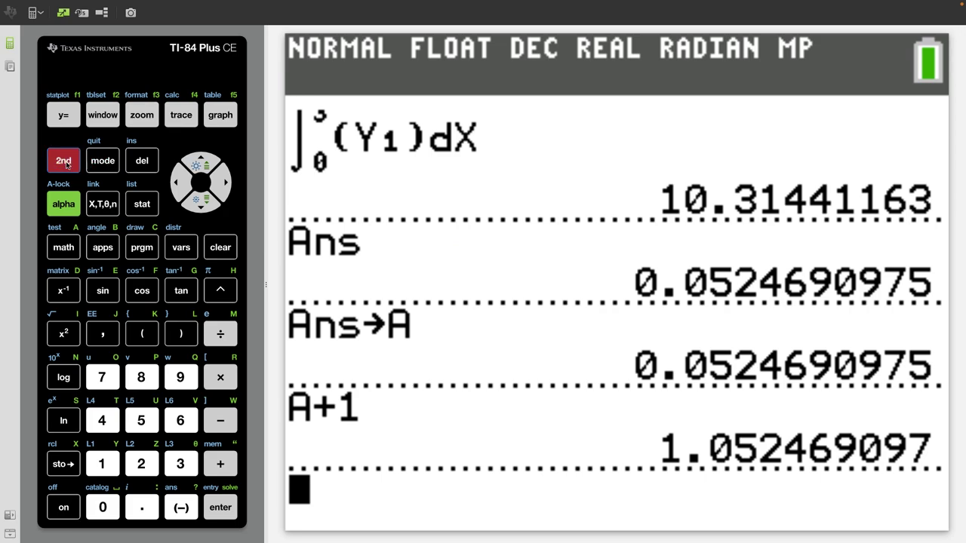
# Step: Recall the second intersection's X-value with Ans and store it in the variable B
pyautogui.click(184, 512)
pyautogui.click(220, 510)
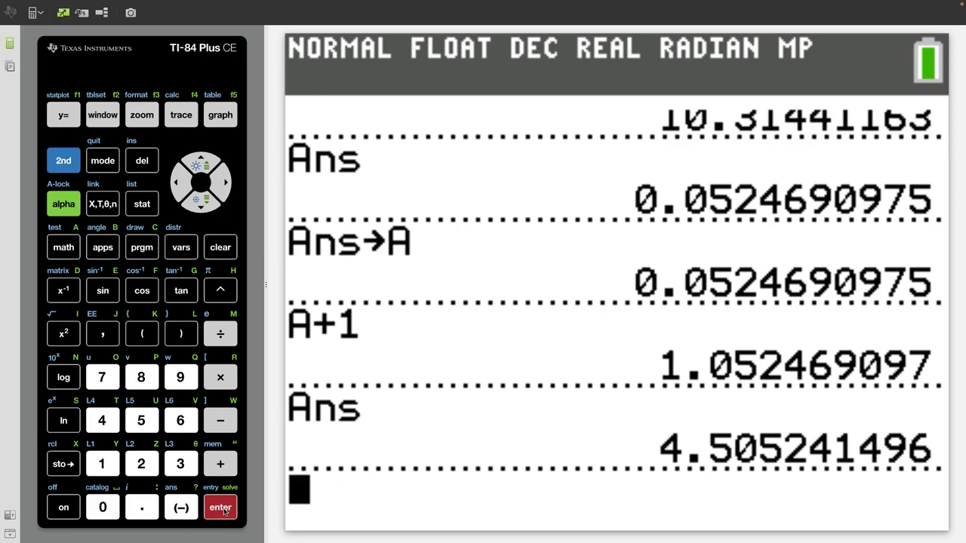
pyautogui.click(72, 465)
pyautogui.click(63, 204)
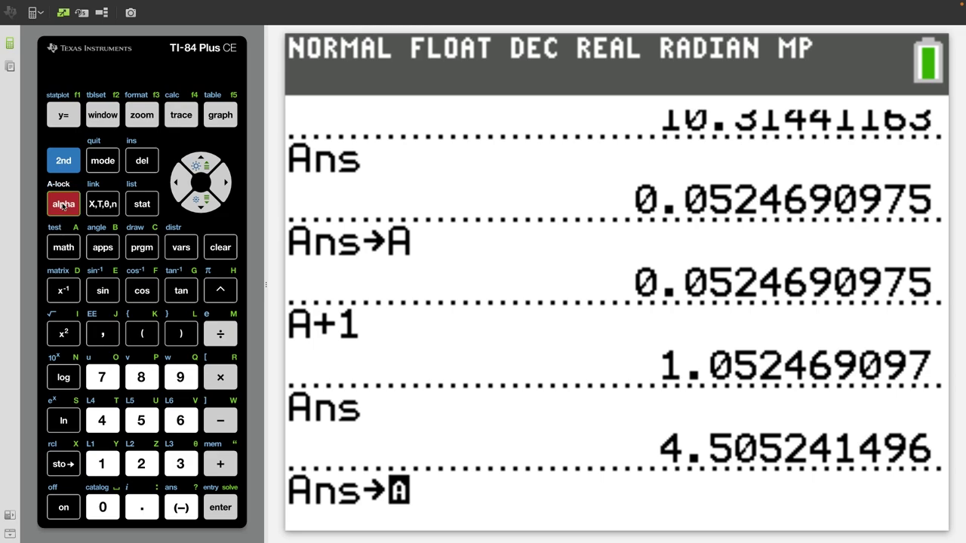
pyautogui.click(103, 251)
pyautogui.click(230, 507)
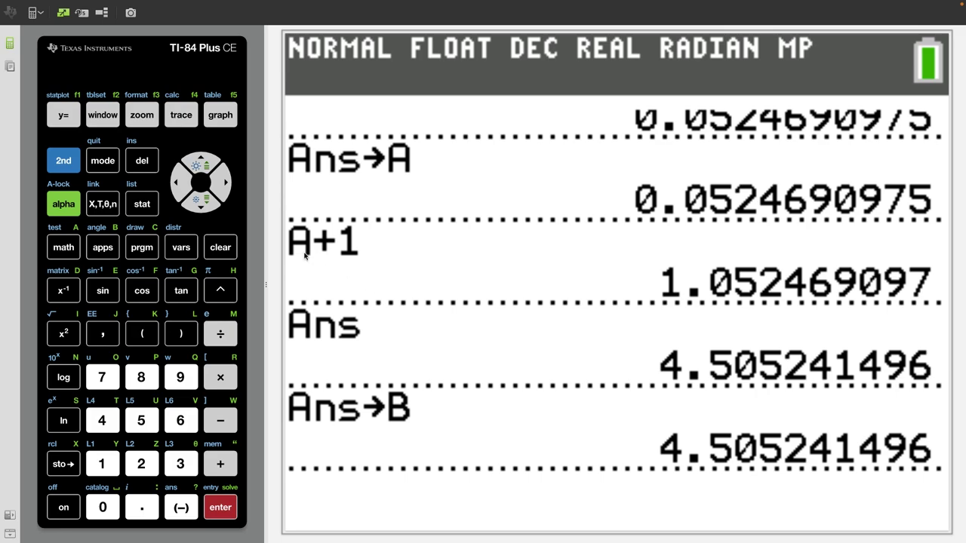
# Step: Check the graph and the equations of Y1 and Y2 to see which curve lies above, and return to the home screen
pyautogui.click(221, 117)
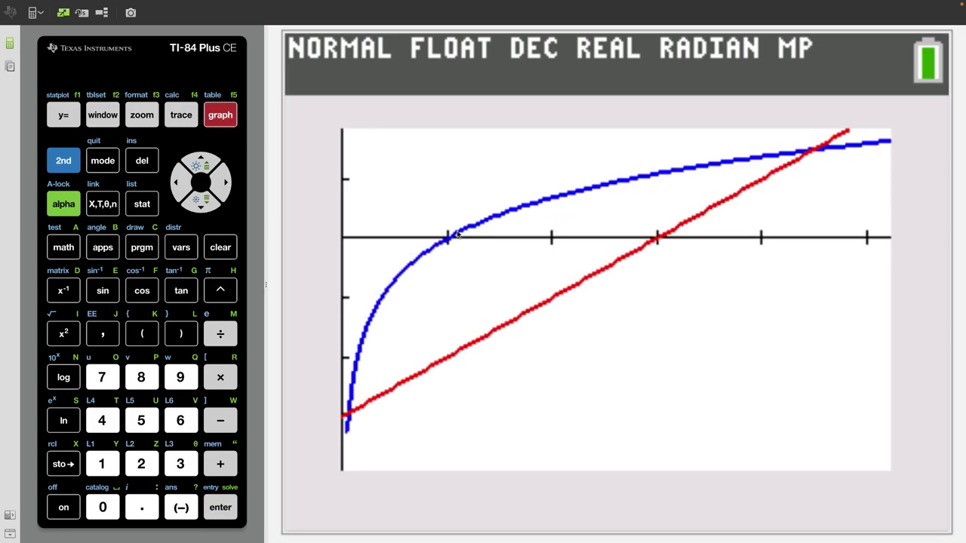
pyautogui.click(63, 116)
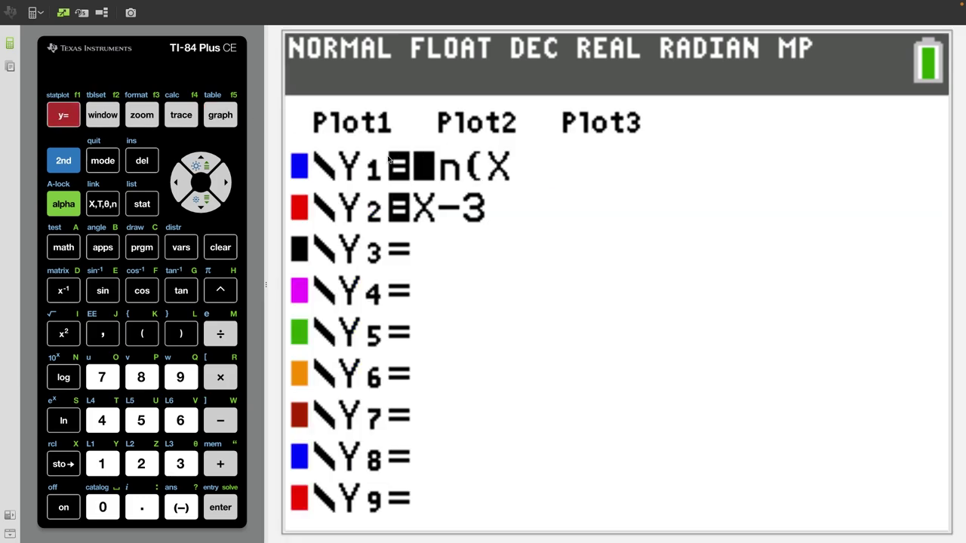
pyautogui.click(63, 161)
pyautogui.click(102, 161)
# Step: Start a definite integral with fnInt on the home screen, using A as the lower limit and B as the upper limit
pyautogui.click(64, 247)
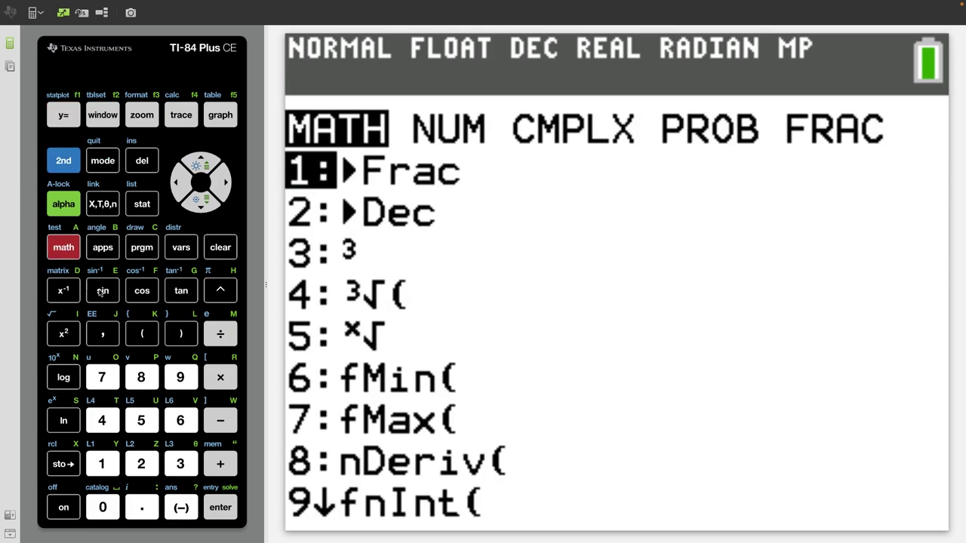
pyautogui.click(180, 377)
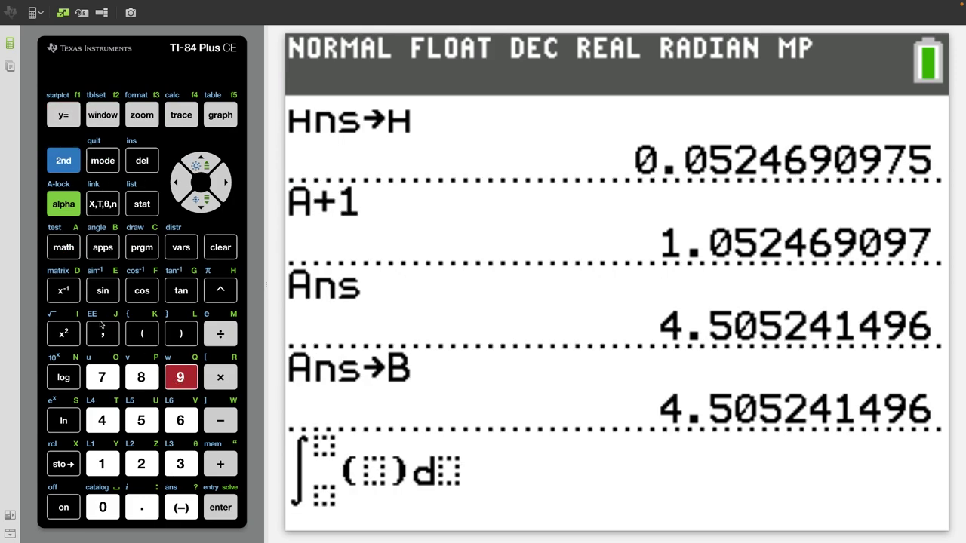
pyautogui.click(63, 203)
pyautogui.click(64, 246)
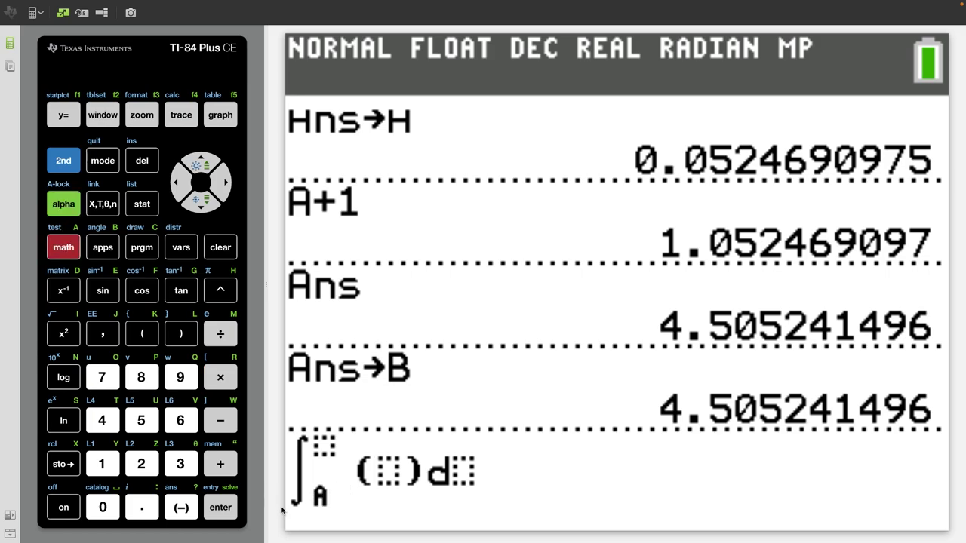
pyautogui.click(200, 165)
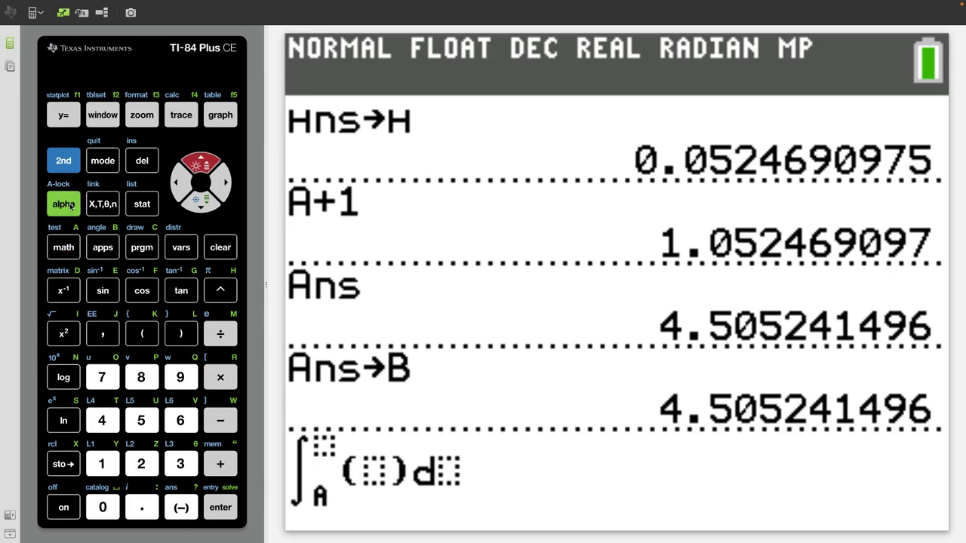
pyautogui.click(64, 203)
pyautogui.click(102, 246)
pyautogui.click(223, 182)
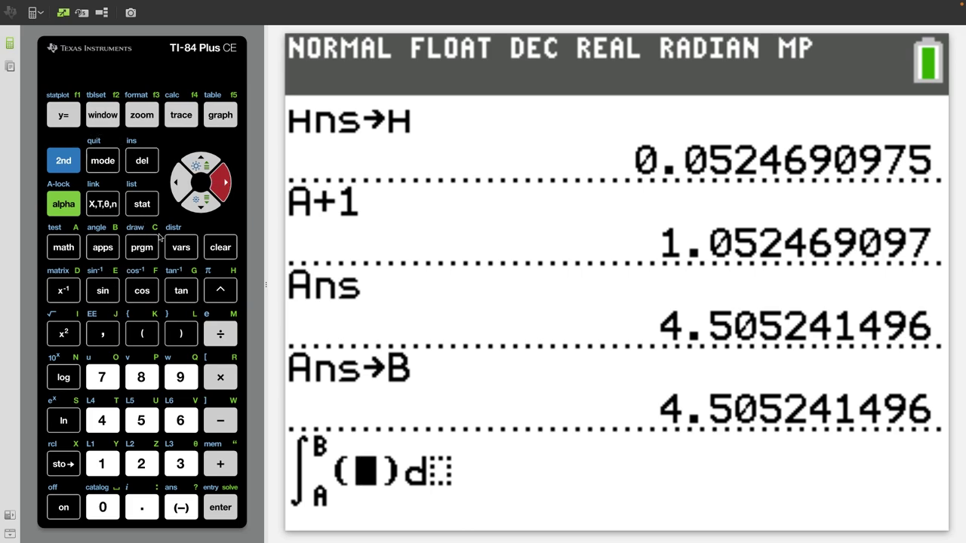
# Step: Enter Y1−Y2 as the integrand, using the stored function names
pyautogui.click(188, 248)
pyautogui.click(224, 189)
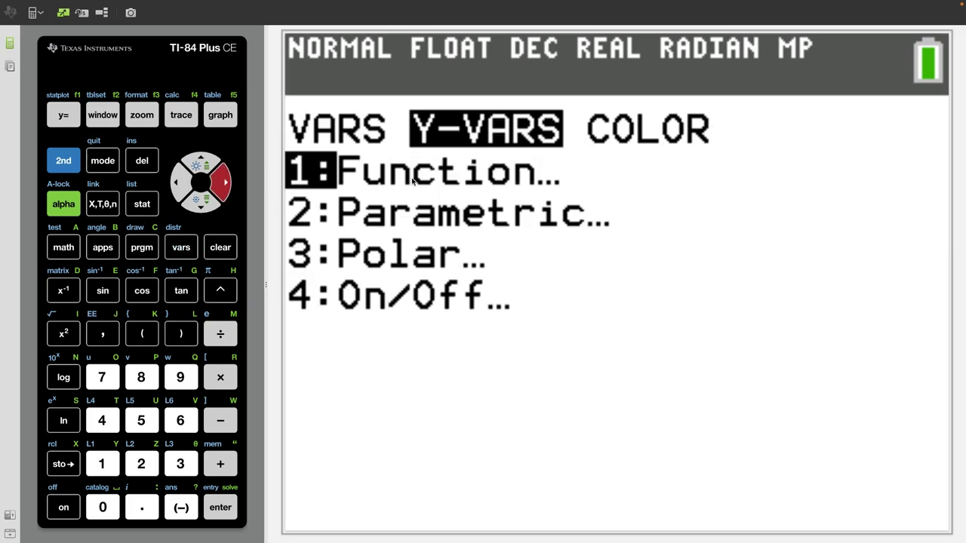
pyautogui.click(109, 468)
pyautogui.click(109, 468)
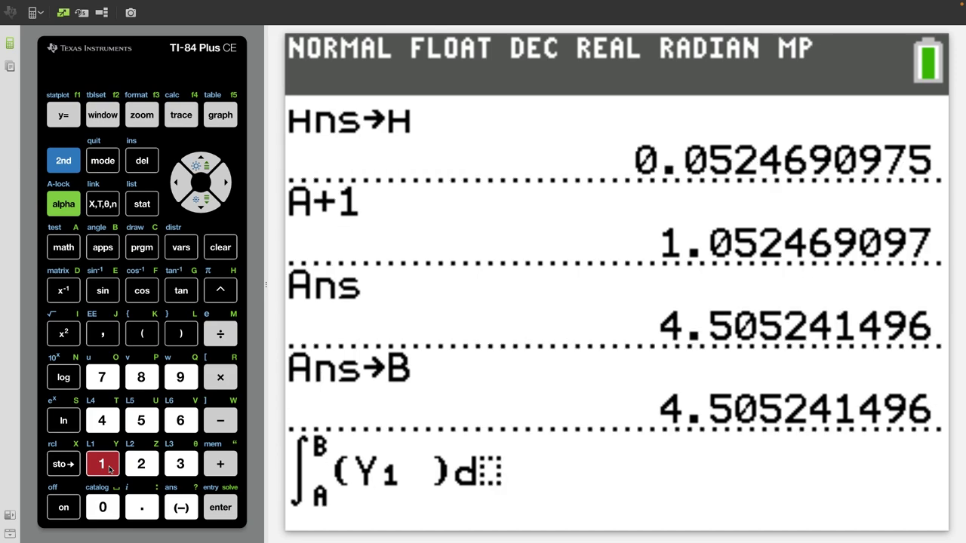
pyautogui.click(215, 423)
pyautogui.click(183, 255)
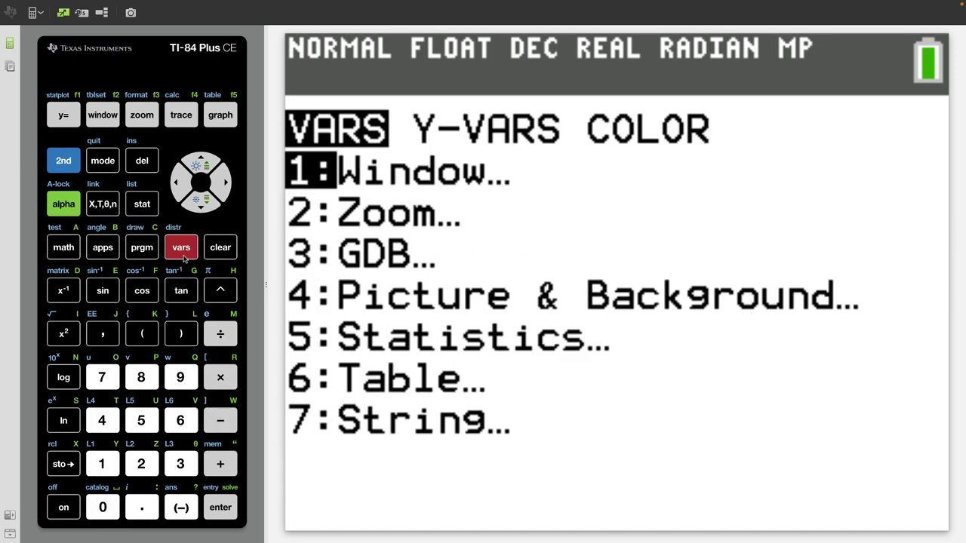
pyautogui.click(217, 190)
pyautogui.click(99, 467)
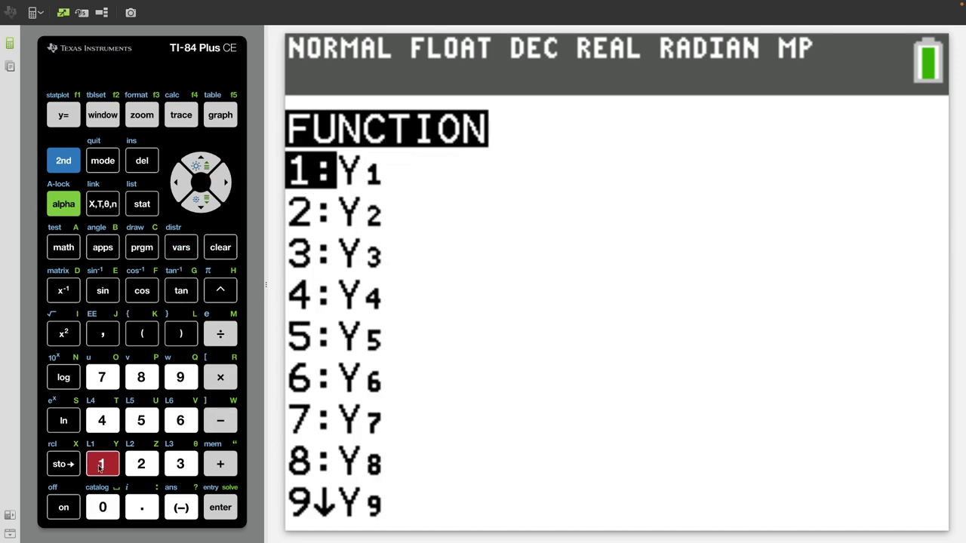
pyautogui.click(143, 466)
# Step: Set X as the integration variable and evaluate the integral
pyautogui.click(223, 190)
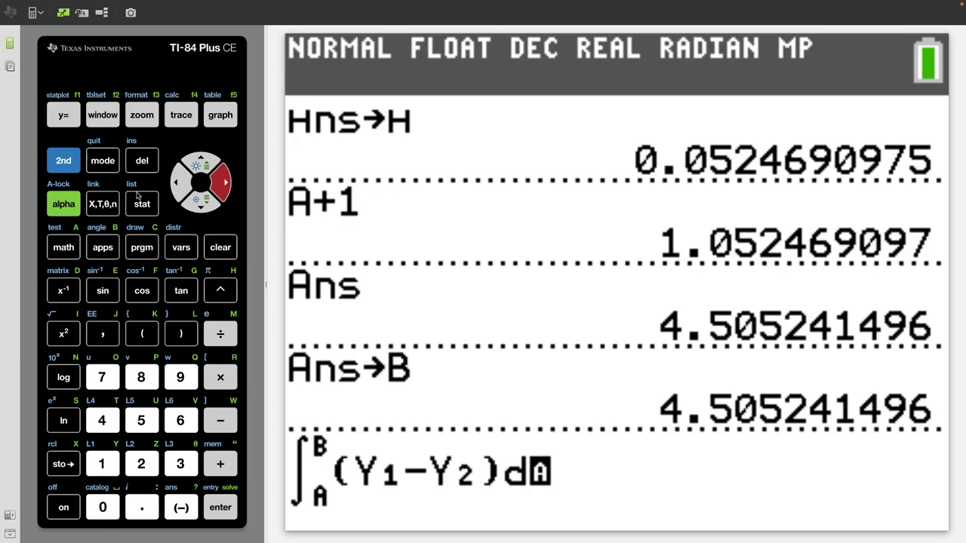
pyautogui.click(105, 204)
pyautogui.click(230, 516)
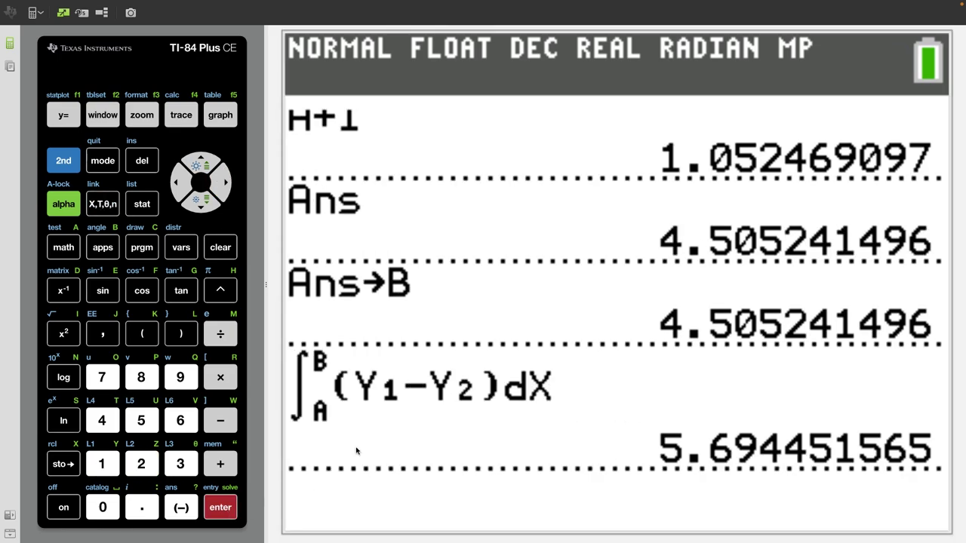